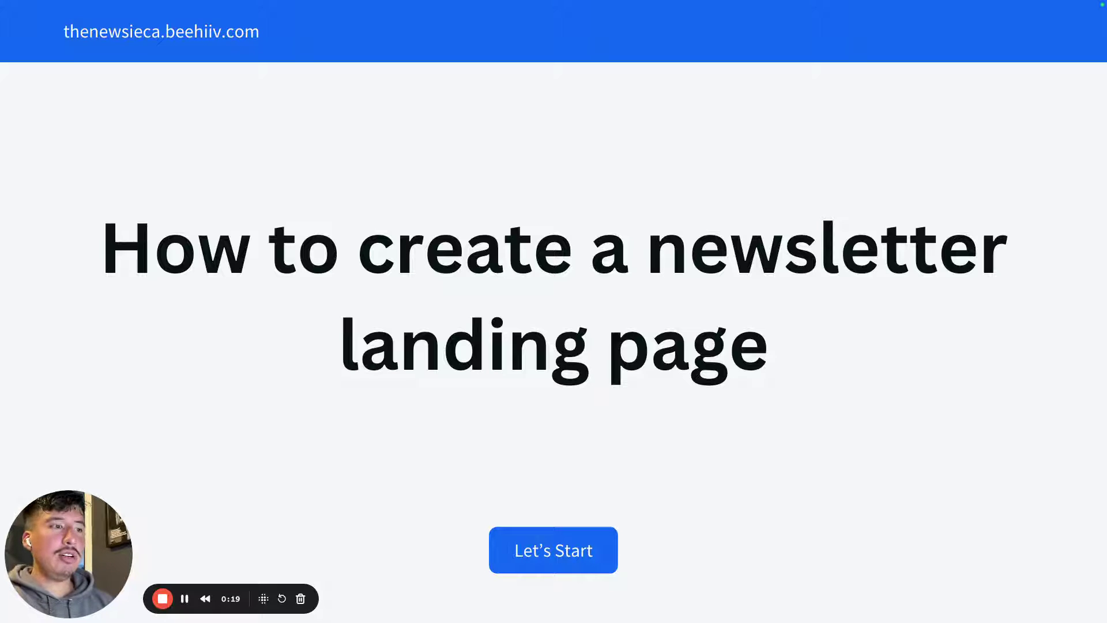
# - Advance the Canva presentation to the 'What is a landing page' slide, then exit presenting
pyautogui.press('Right')
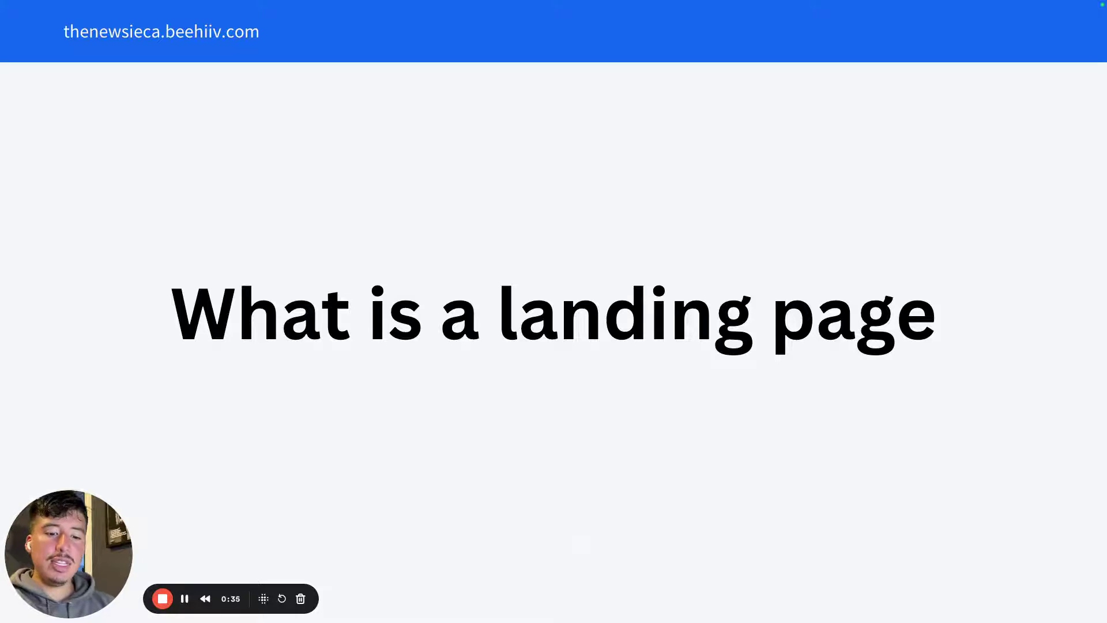
pyautogui.press('Escape')
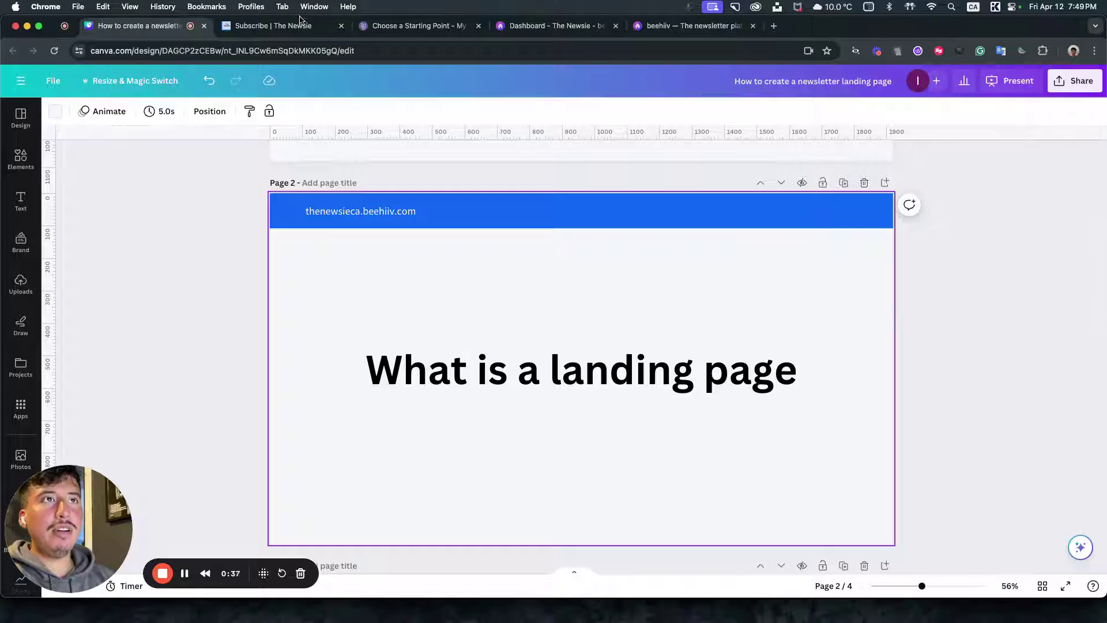
# - Review The Newsie's beehiiv subscribe page, scrolling through its testimonials and Featured Posts
pyautogui.click(299, 21)
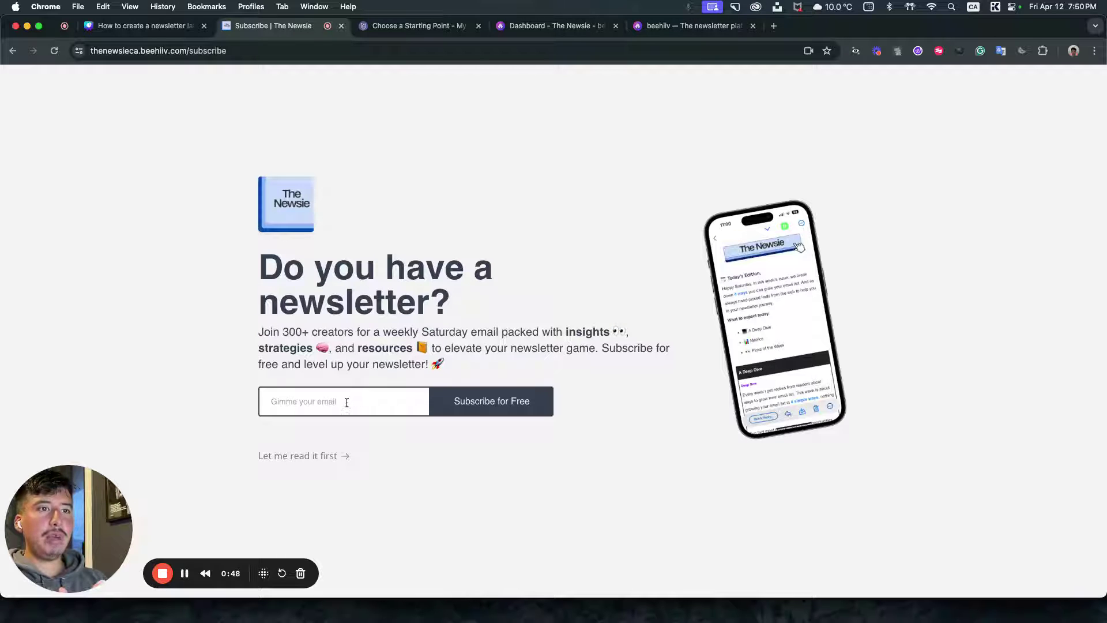
pyautogui.scroll(-5, 418, 473)
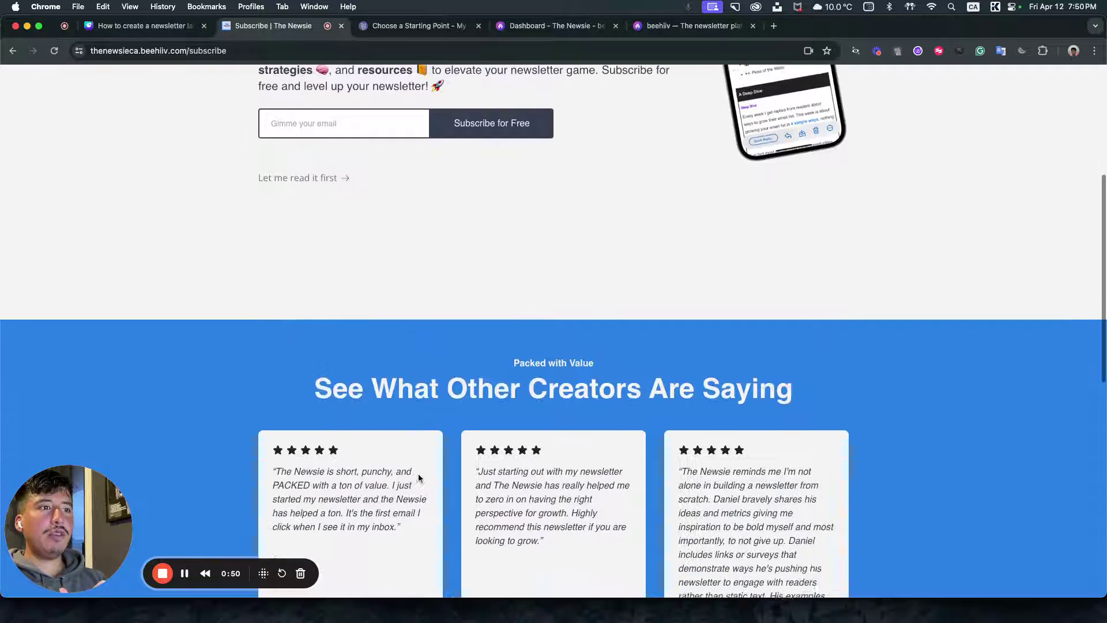
pyautogui.scroll(-4, 420, 478)
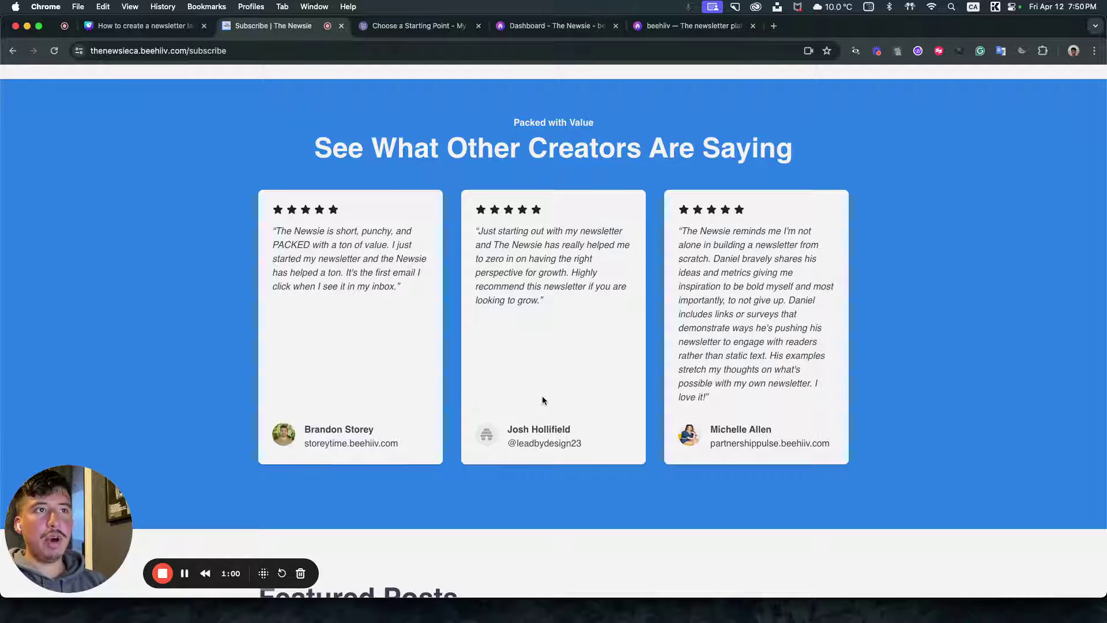
pyautogui.scroll(-5, 542, 401)
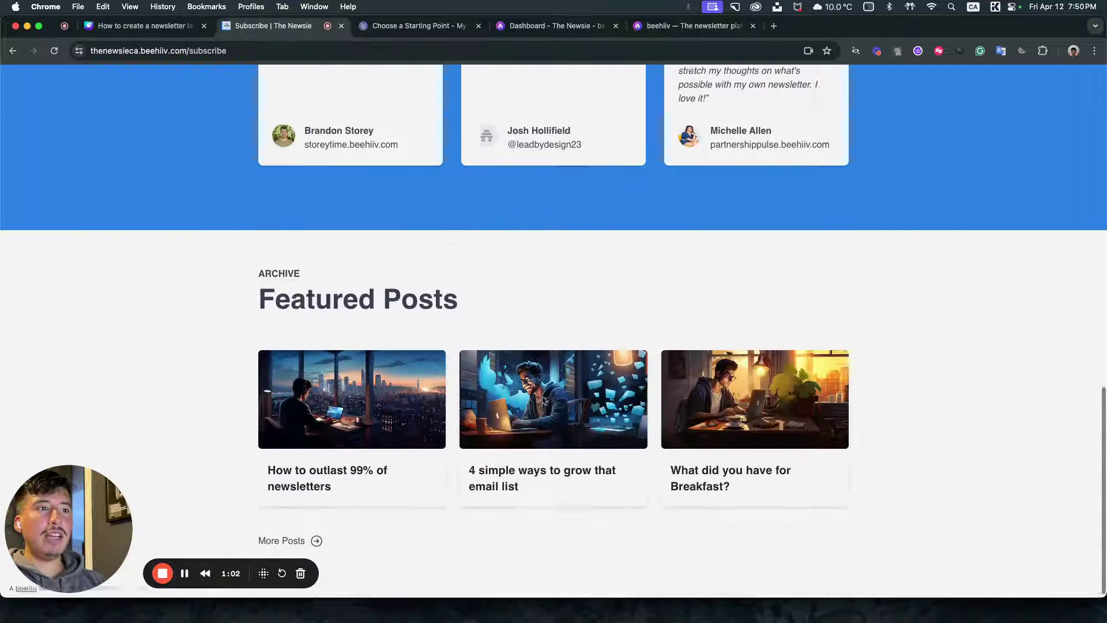
pyautogui.scroll(15, 750, 461)
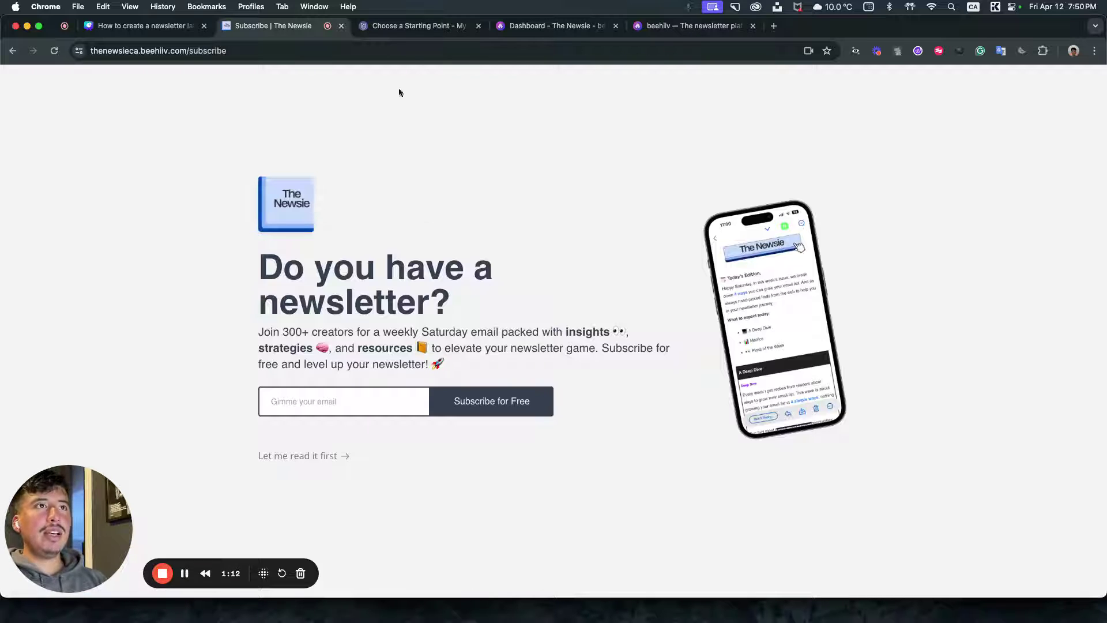
pyautogui.click(402, 32)
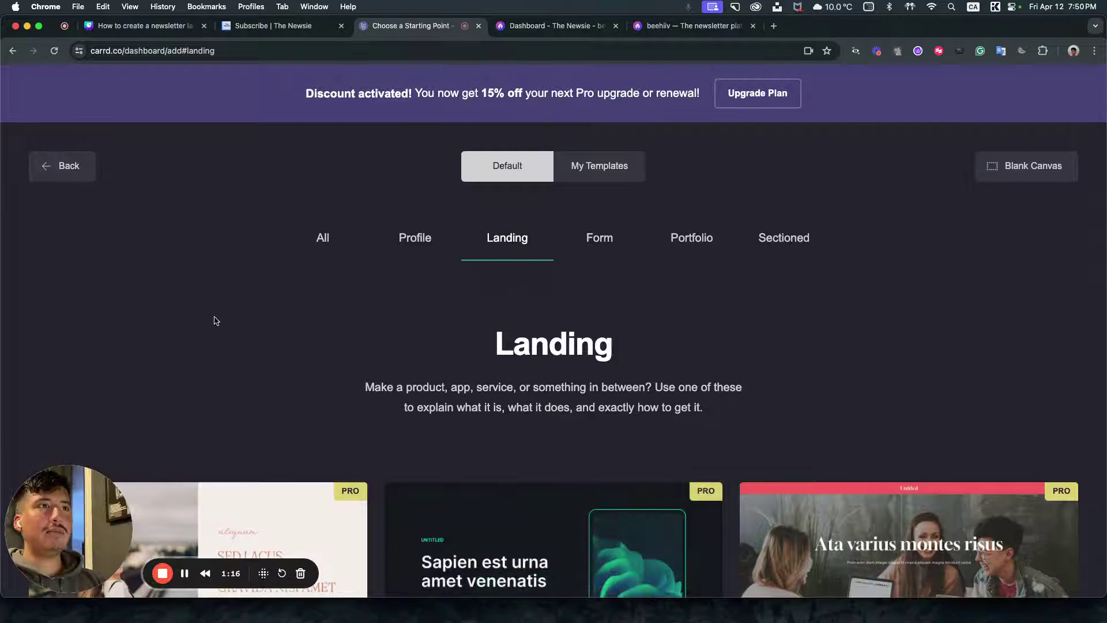
# - Scroll through the Landing template thumbnails, comparing the PRO and free designs
pyautogui.scroll(-2, 216, 321)
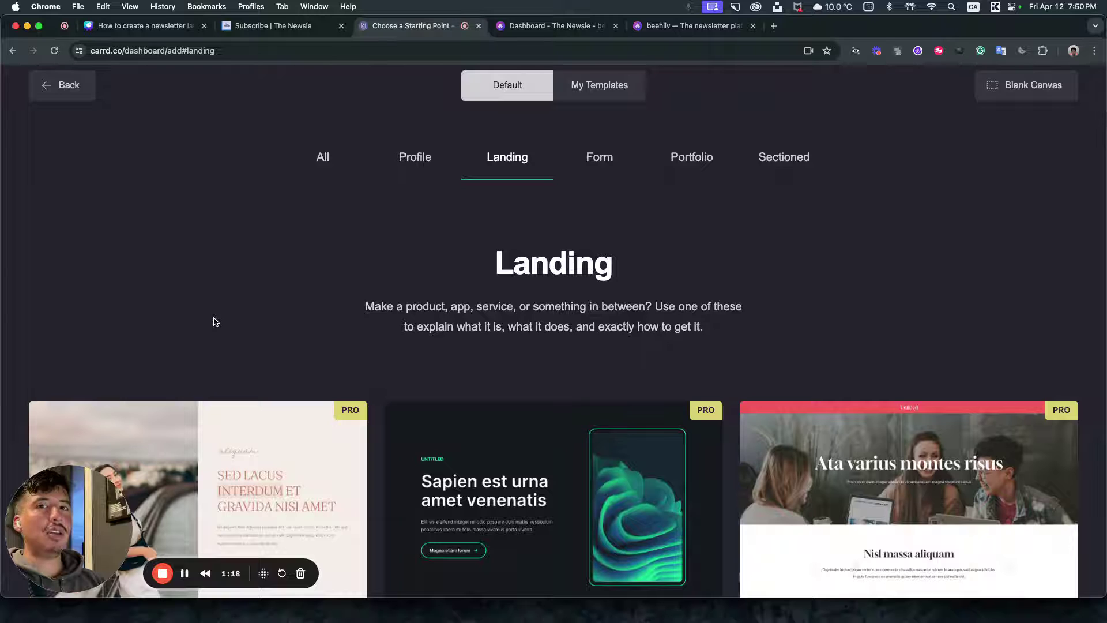
pyautogui.scroll(1, 214, 321)
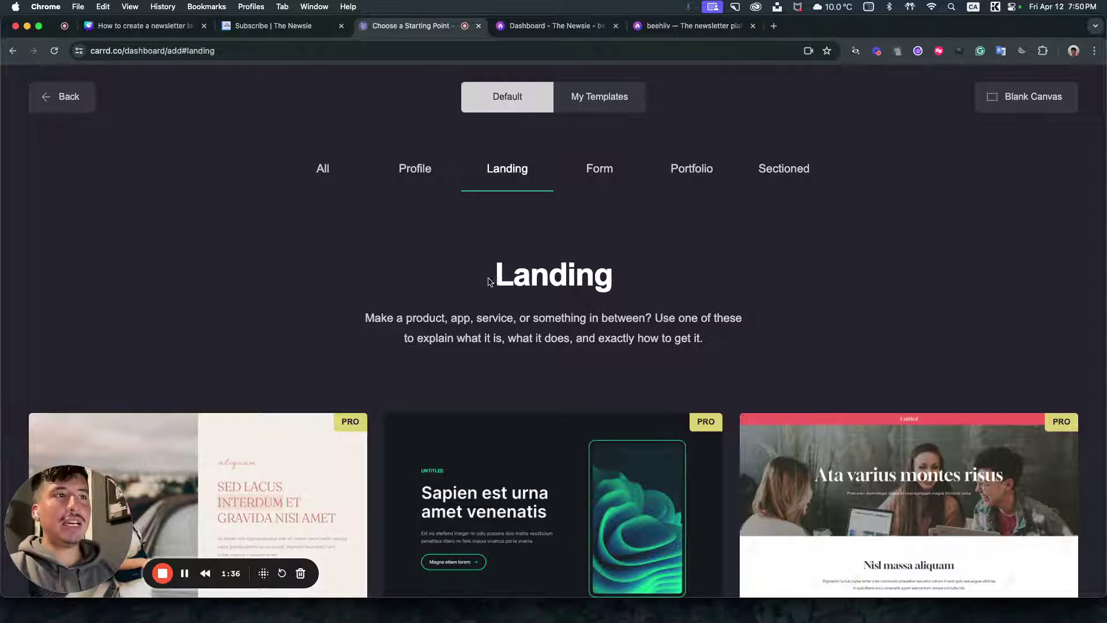
pyautogui.scroll(-4, 490, 286)
pyautogui.scroll(-3, 489, 290)
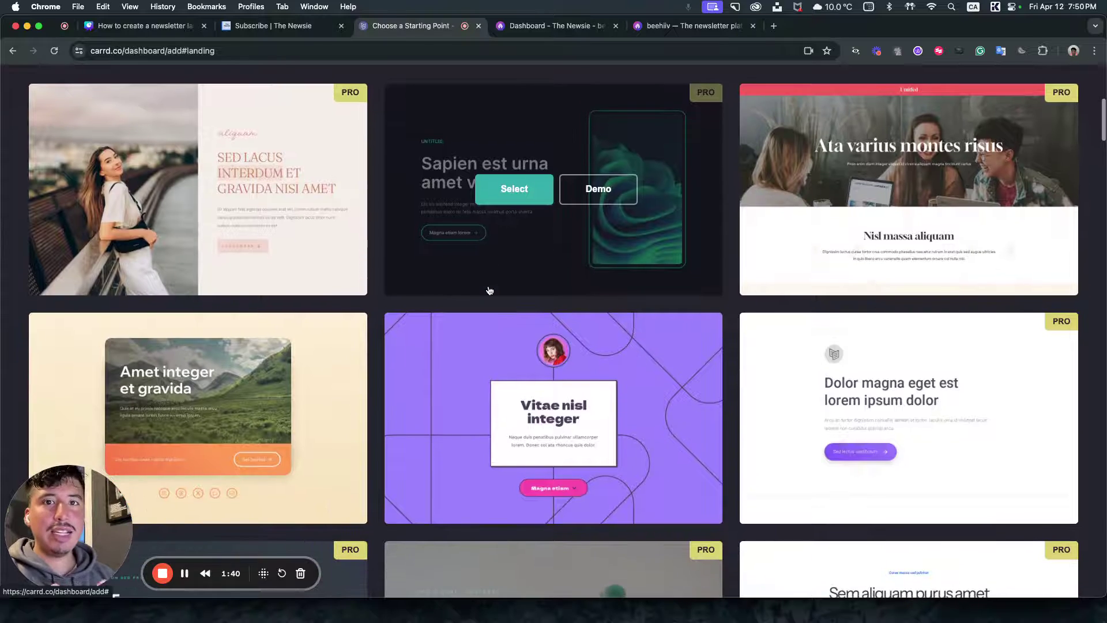
pyautogui.scroll(-5, 490, 290)
pyautogui.scroll(10, 489, 290)
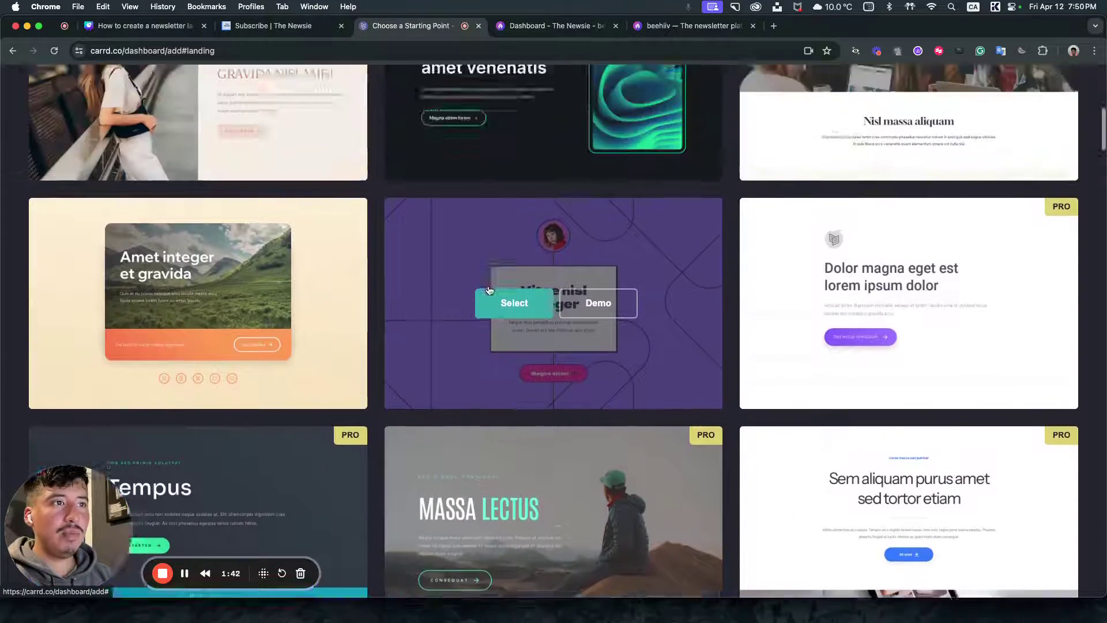
pyautogui.scroll(-3, 490, 290)
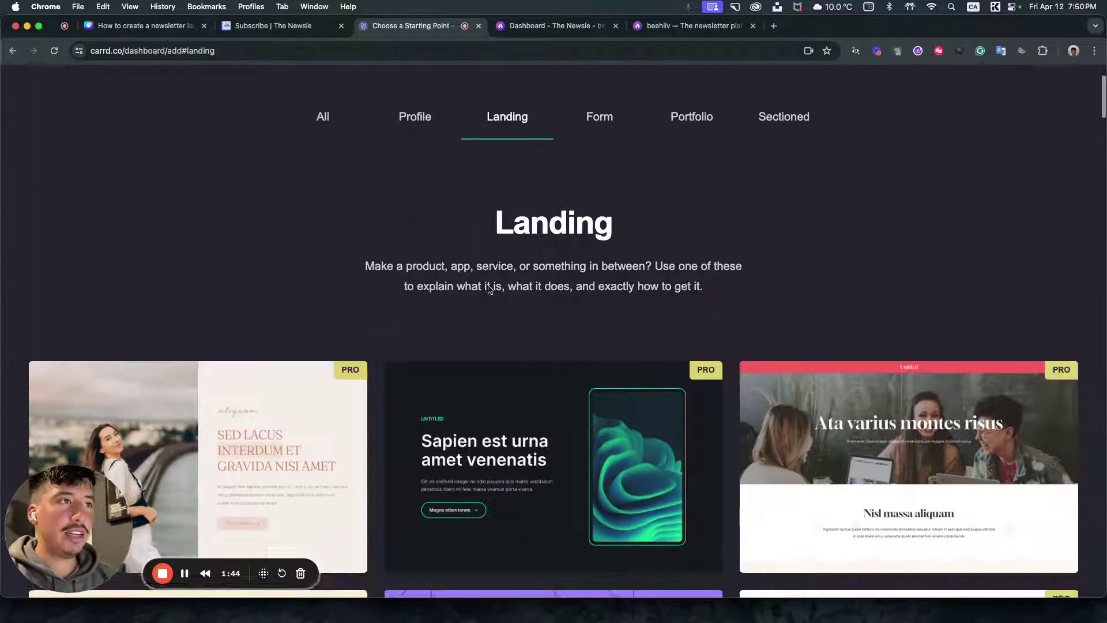
# - Start a new Carrd site from the dark Sapien landing template
pyautogui.moveTo(512, 484)
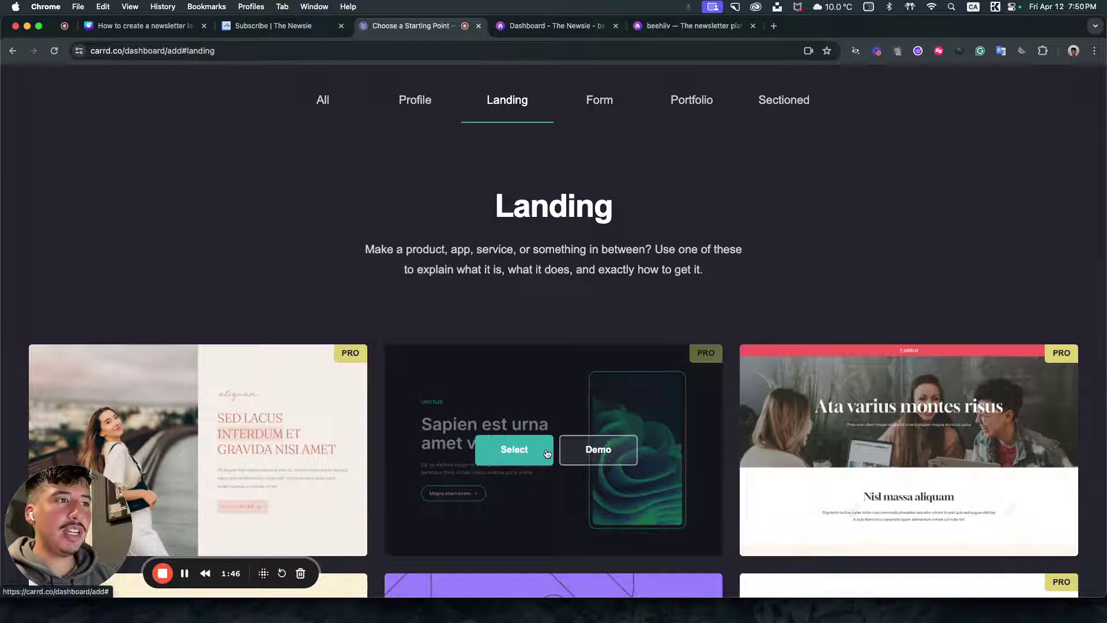
pyautogui.click(514, 455)
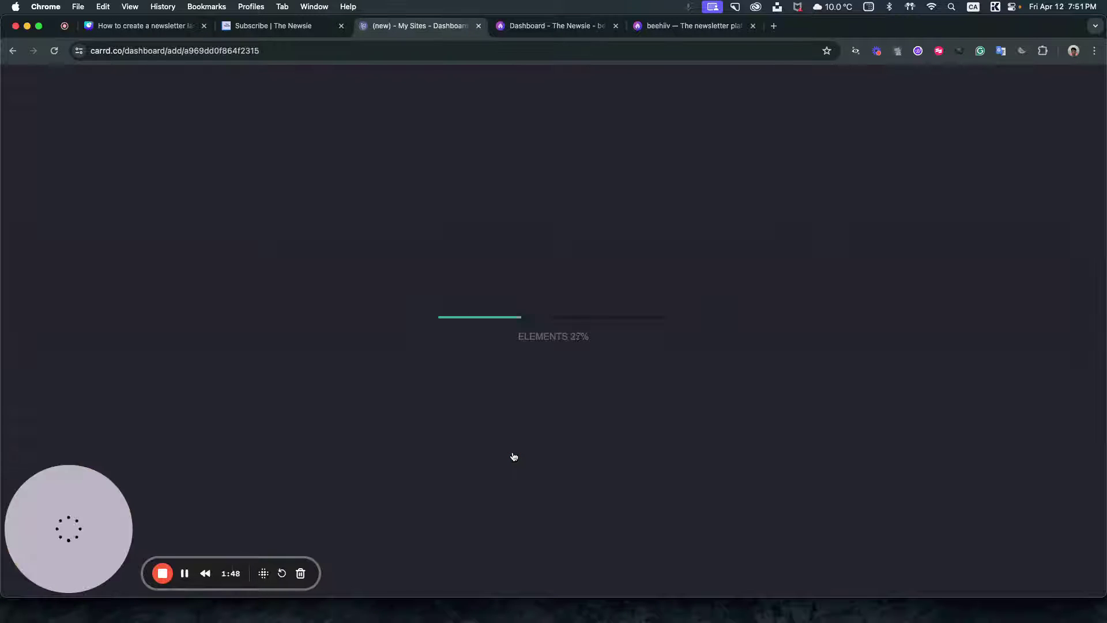
pyautogui.scroll(-15, 514, 457)
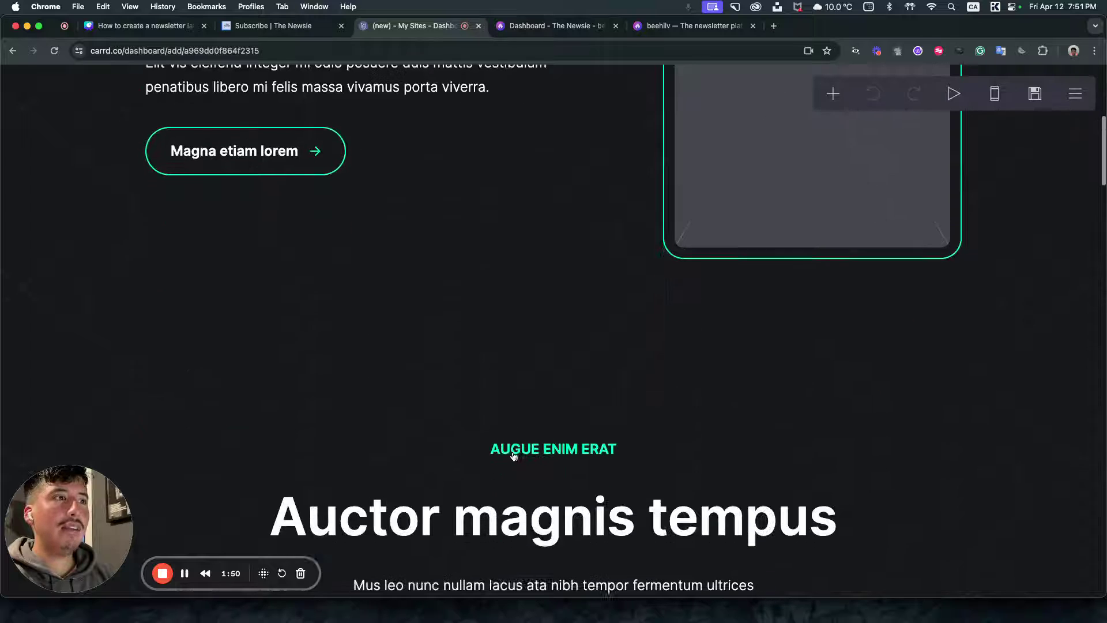
pyautogui.scroll(20, 514, 457)
pyautogui.scroll(-8, 514, 457)
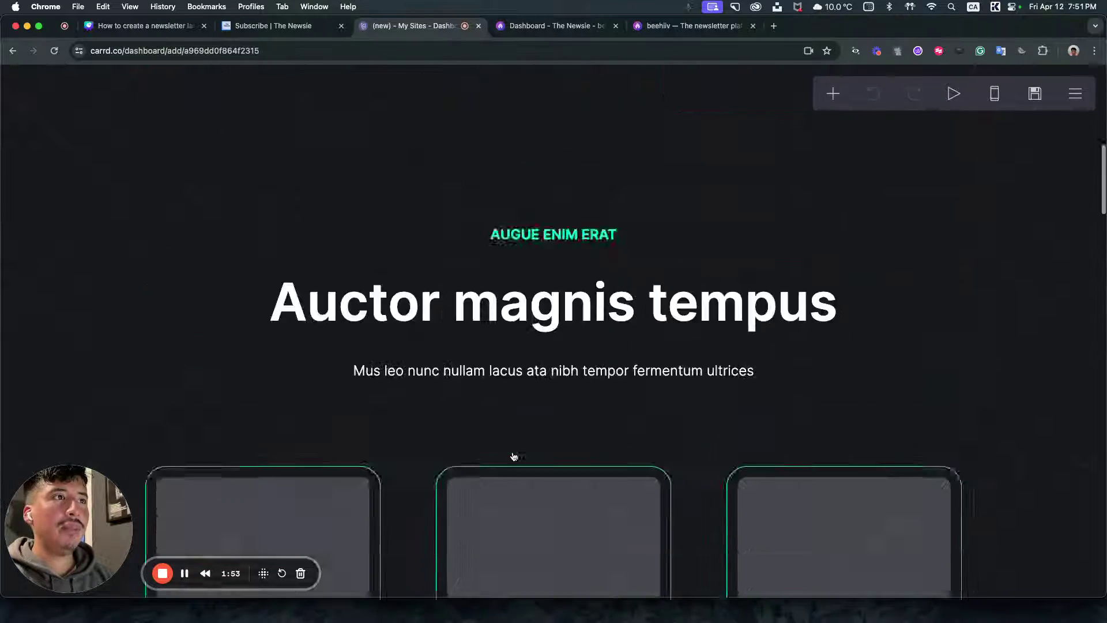
pyautogui.scroll(9, 514, 457)
pyautogui.scroll(-2, 514, 457)
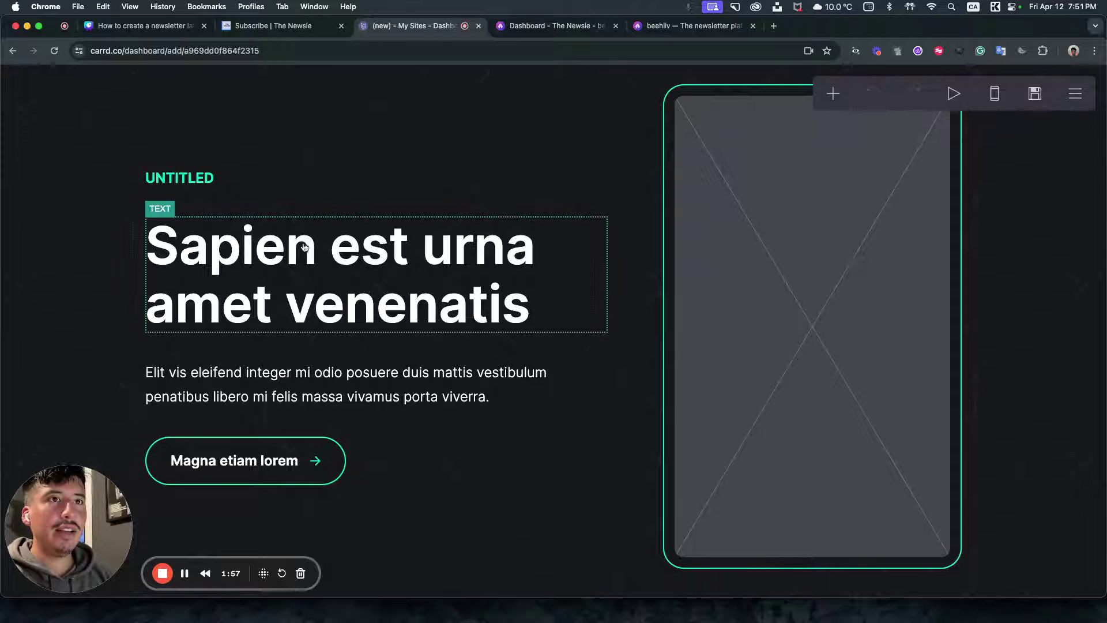
# - Change the site title from UNTITLED to 'The Newsie'
pyautogui.click(179, 186)
pyautogui.doubleClick(134, 207)
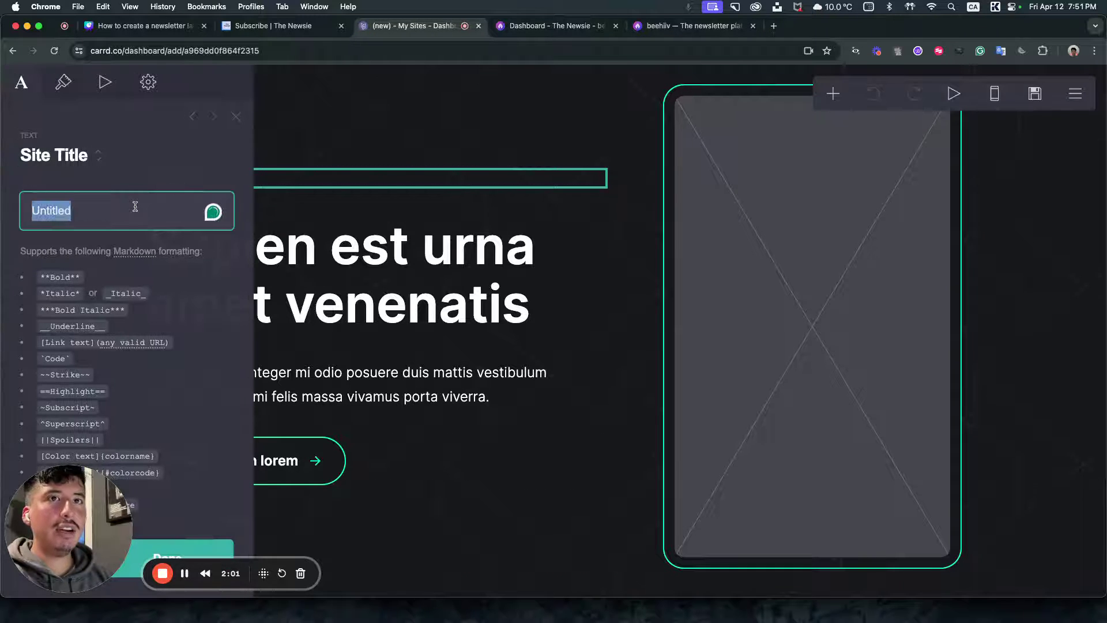
pyautogui.write('The Newsie')
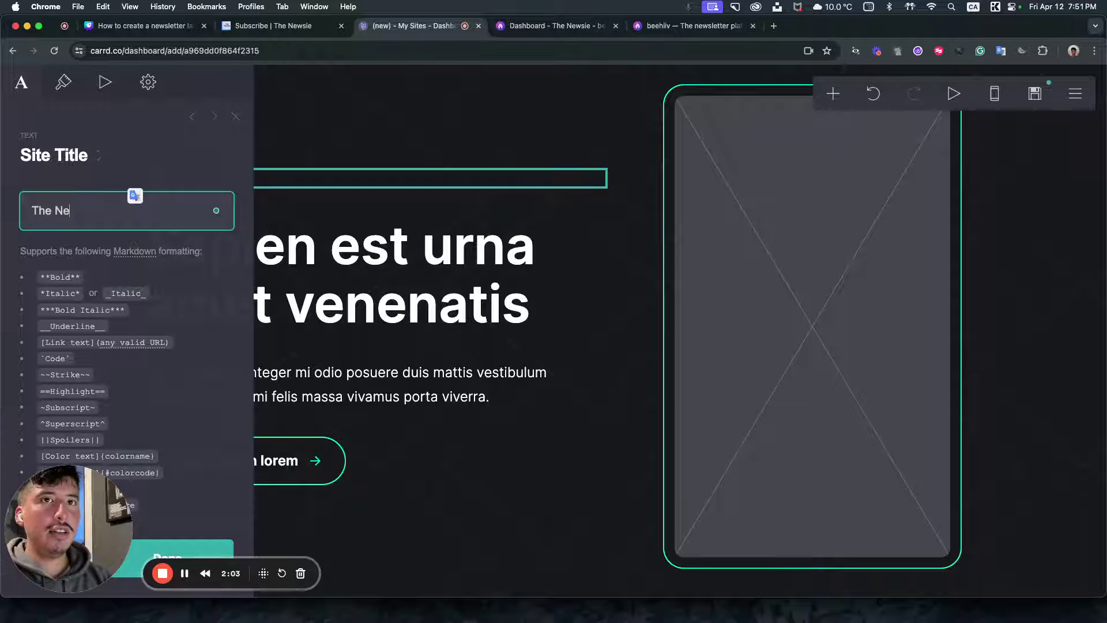
pyautogui.click(568, 445)
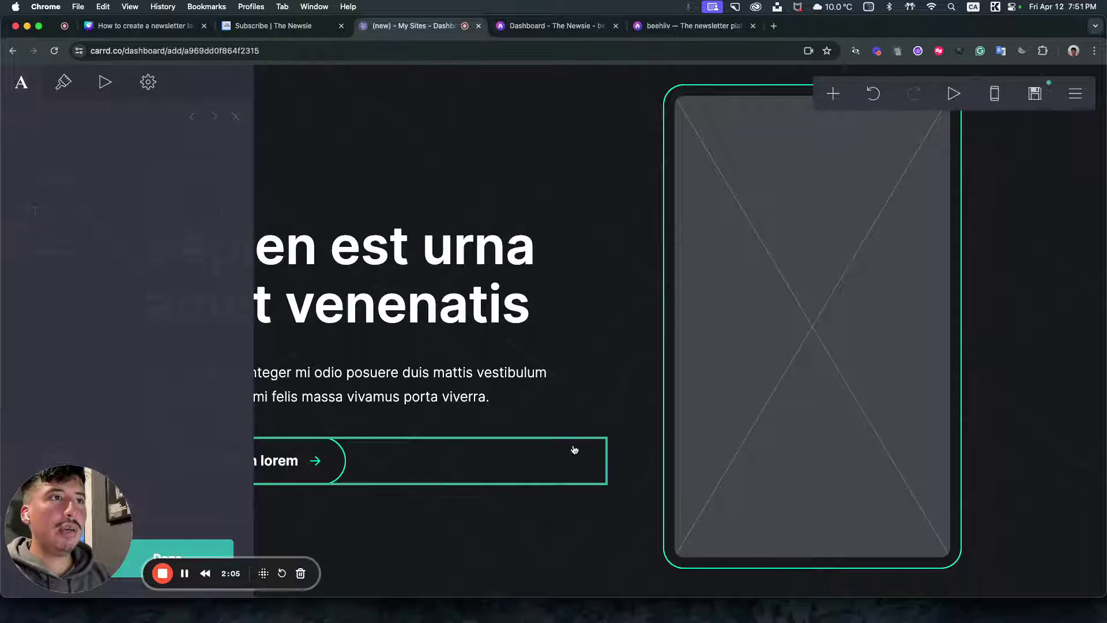
pyautogui.click(236, 115)
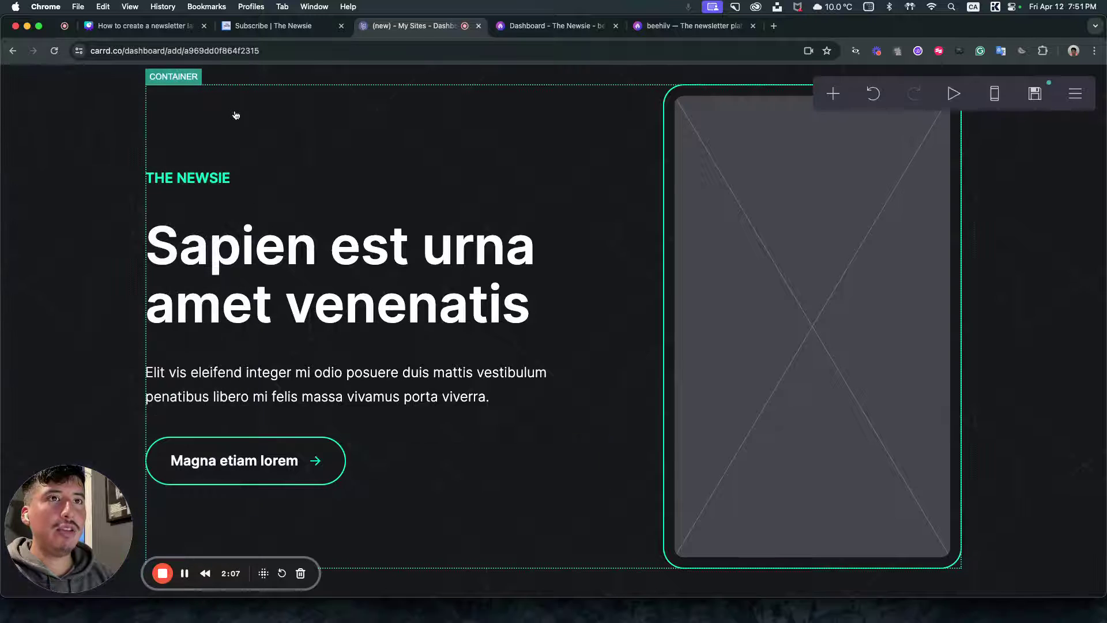
# - Replace the main heading with 'Do you have a newsletter?' copied from the beehiiv page
pyautogui.click(279, 286)
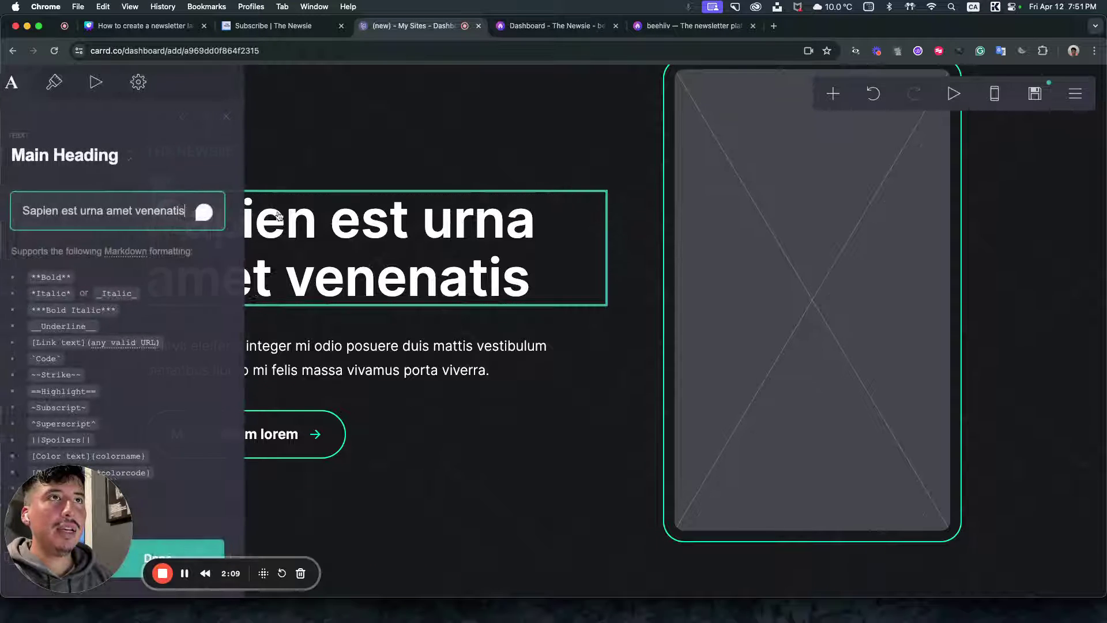
pyautogui.click(305, 26)
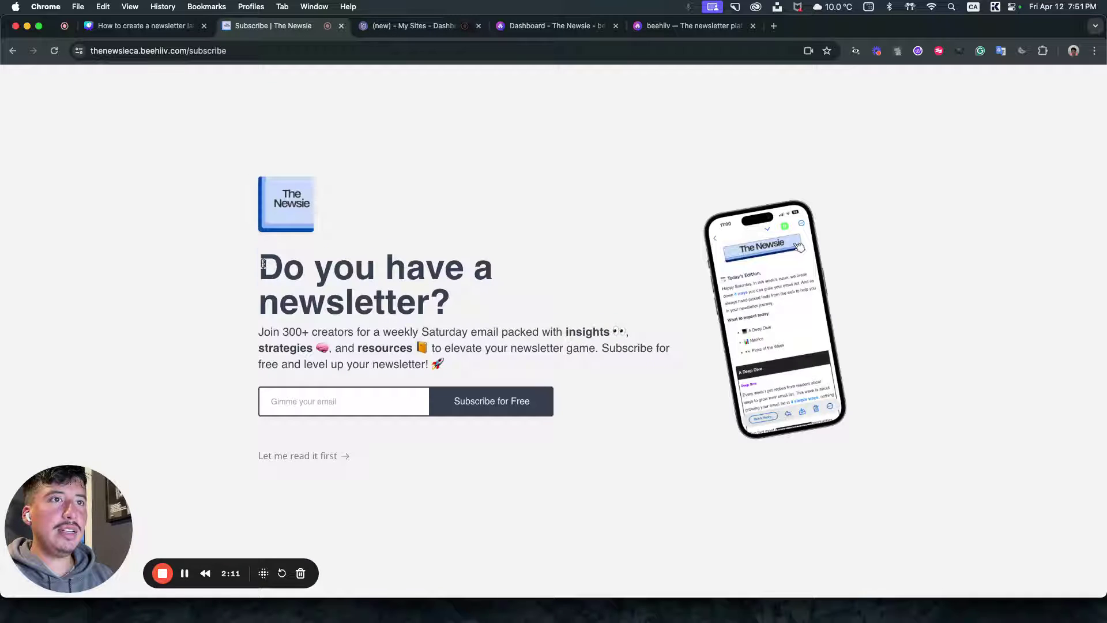
pyautogui.moveTo(260, 265); pyautogui.dragTo(446, 302)
pyautogui.press('super+c')
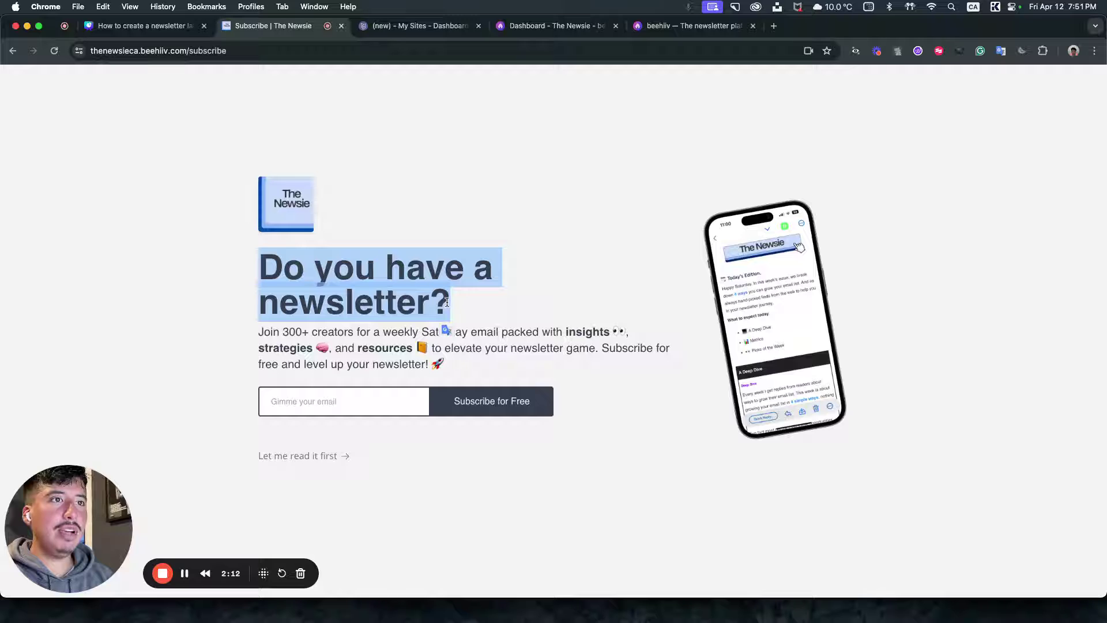
pyautogui.click(411, 26)
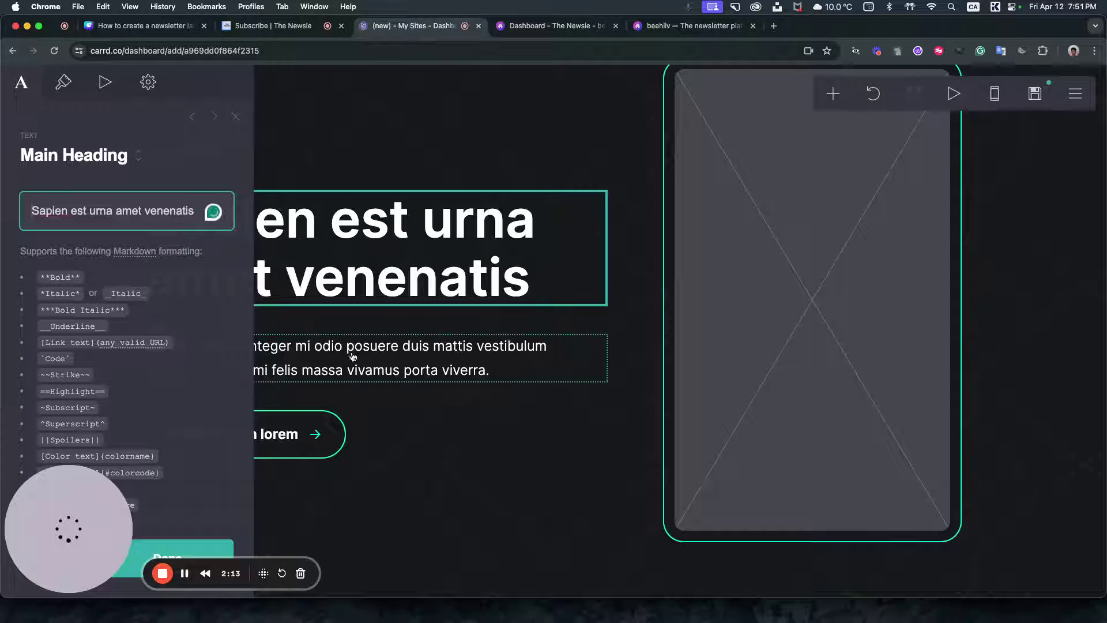
pyautogui.tripleClick(122, 211)
pyautogui.press('super+v')
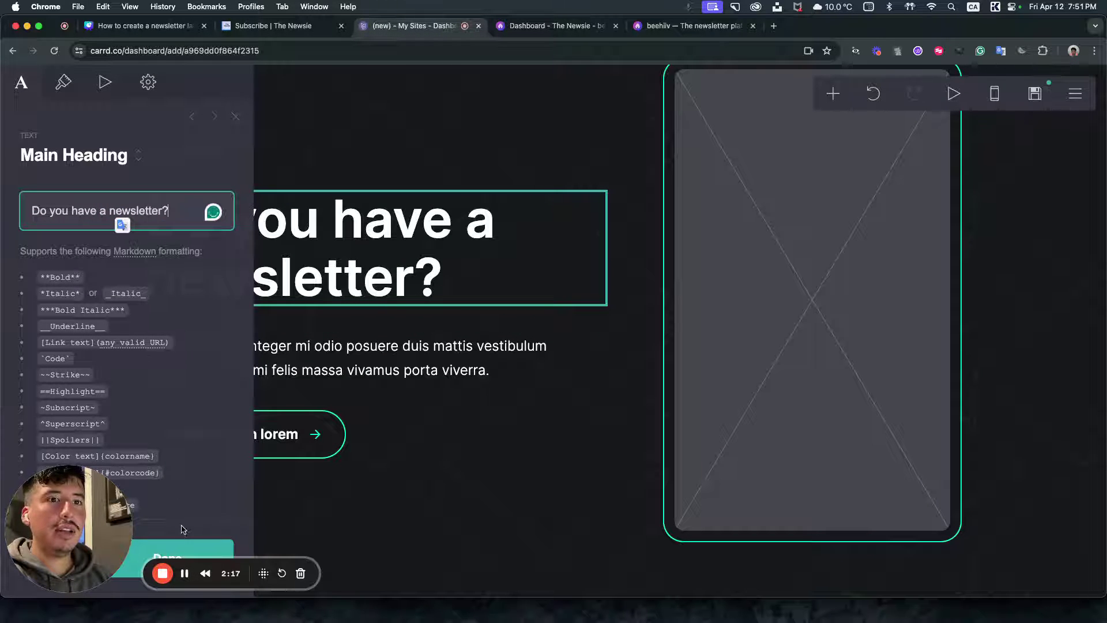
pyautogui.click(185, 546)
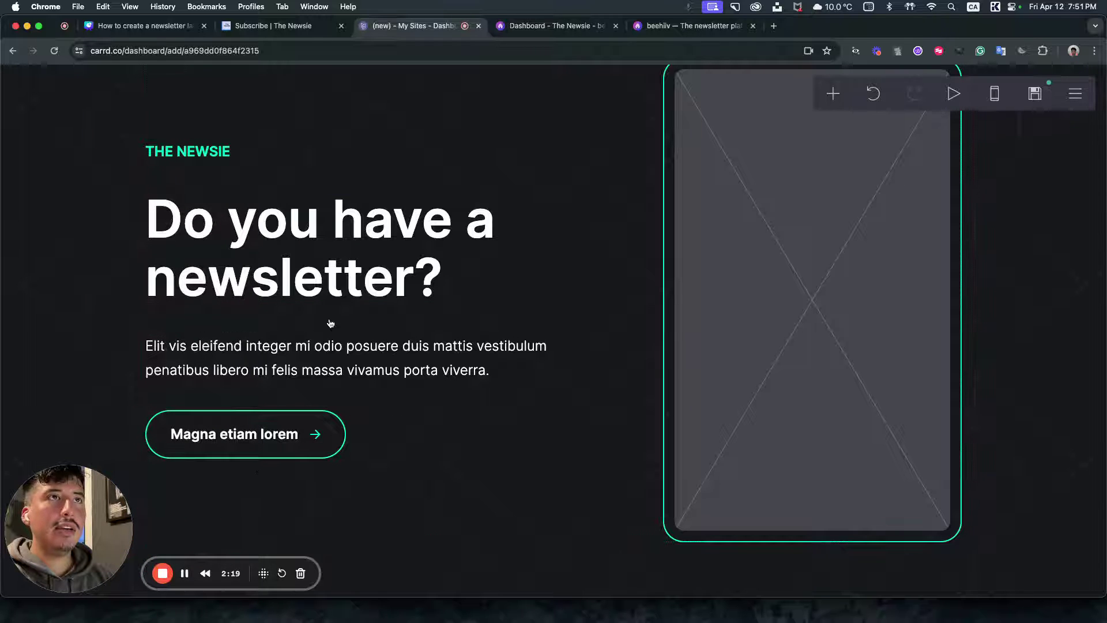
# - Paste the beehiiv 'Join 300+ creators…' intro over the placeholder paragraph
pyautogui.click(274, 25)
pyautogui.moveTo(477, 356); pyautogui.dragTo(253, 333)
pyautogui.press('super+c')
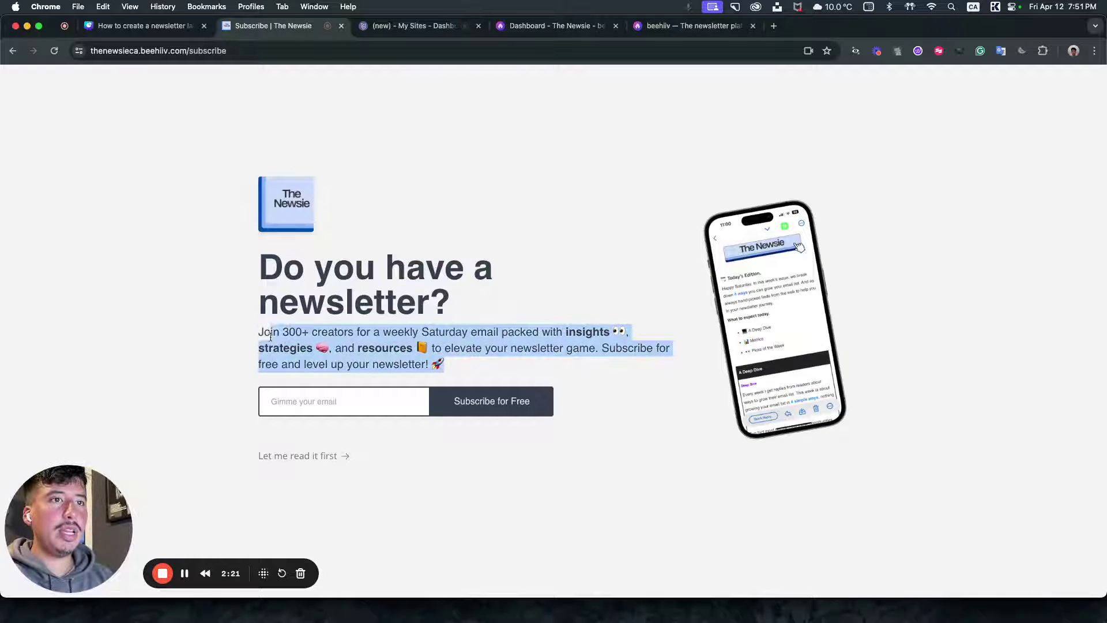
pyautogui.hotkey('ctrl', 'Tab')
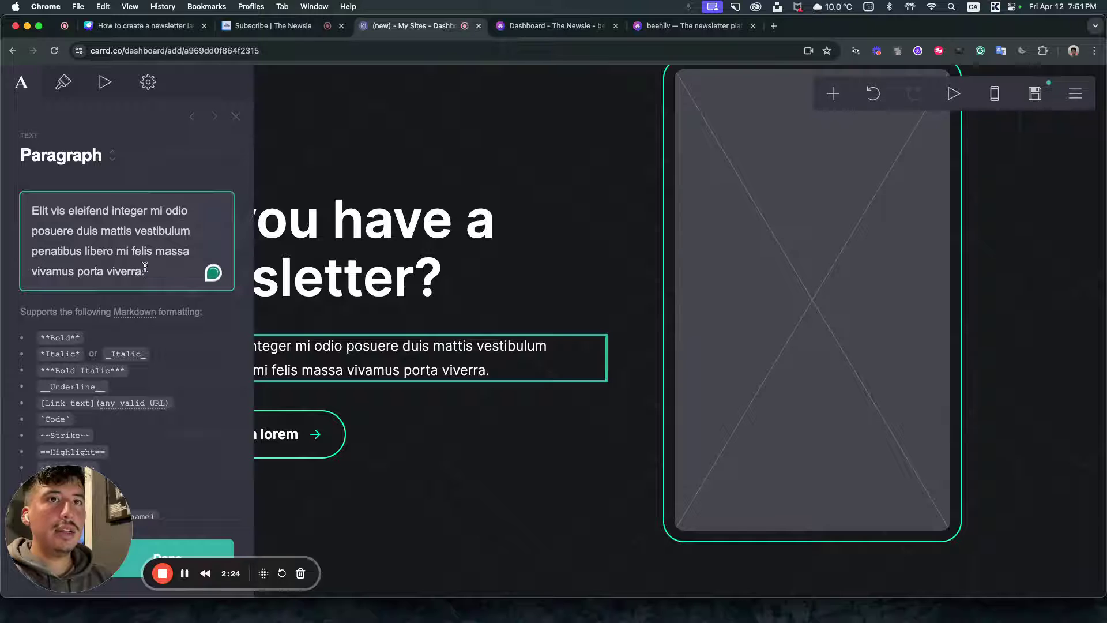
pyautogui.moveTo(154, 273); pyautogui.dragTo(14, 205)
pyautogui.press('super+v')
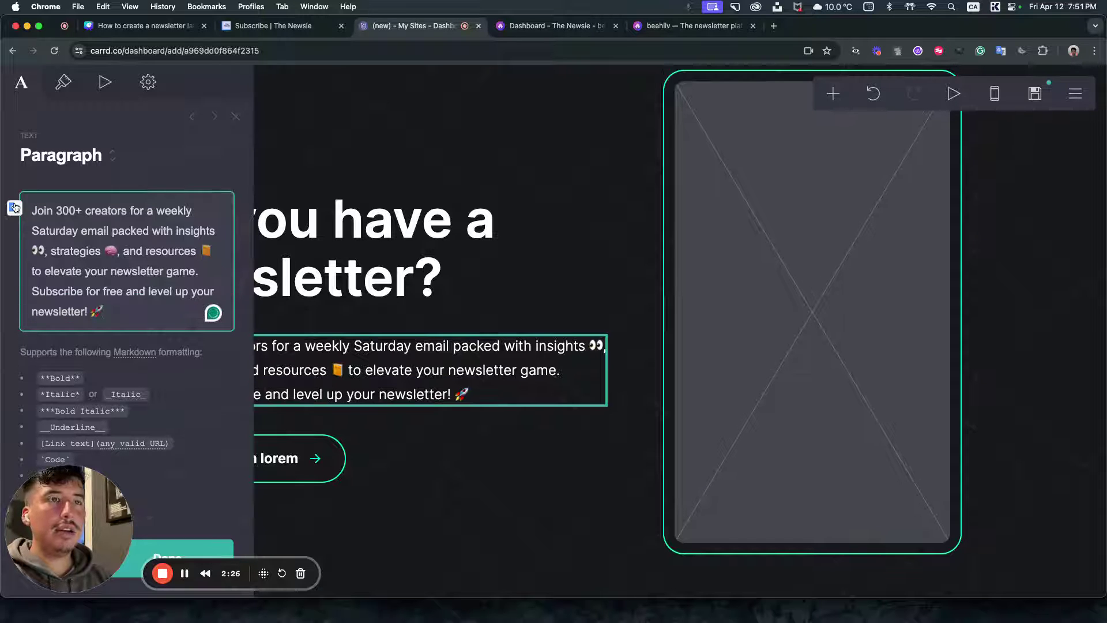
pyautogui.click(545, 274)
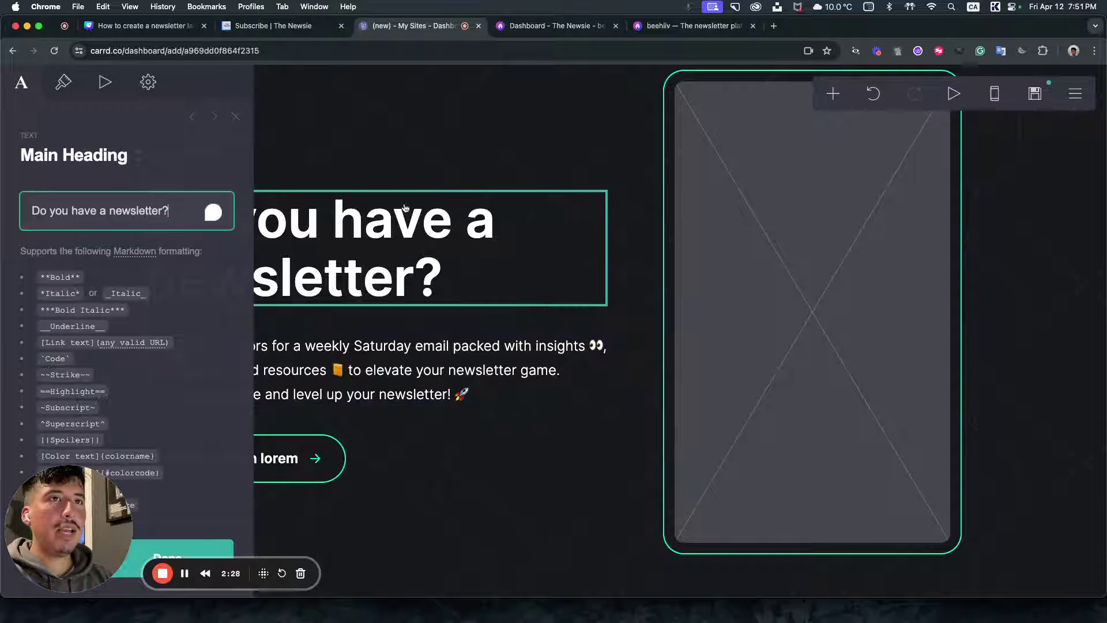
pyautogui.click(215, 549)
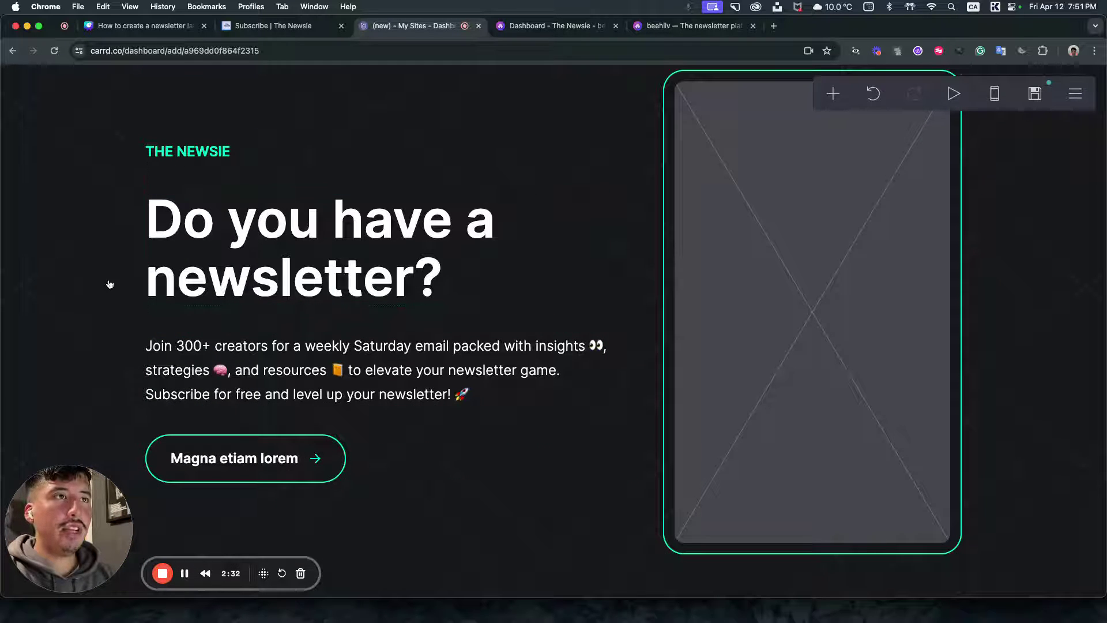
# - Compare the Carrd draft with beehiiv, ending on The Newsie's subscribe page
pyautogui.scroll(-1, 369, 369)
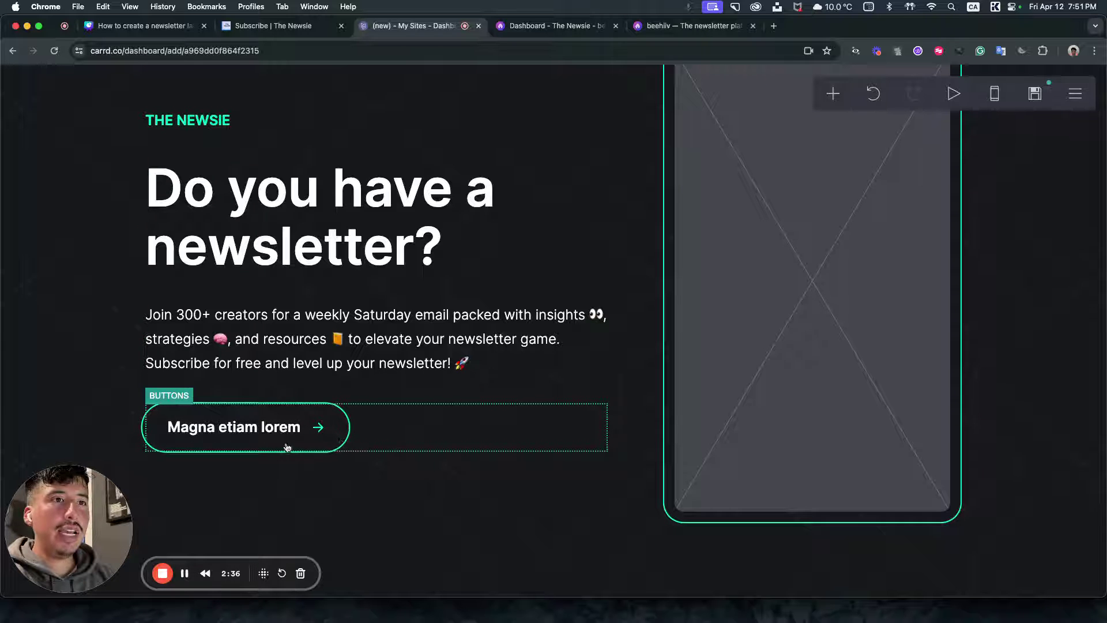
pyautogui.click(277, 25)
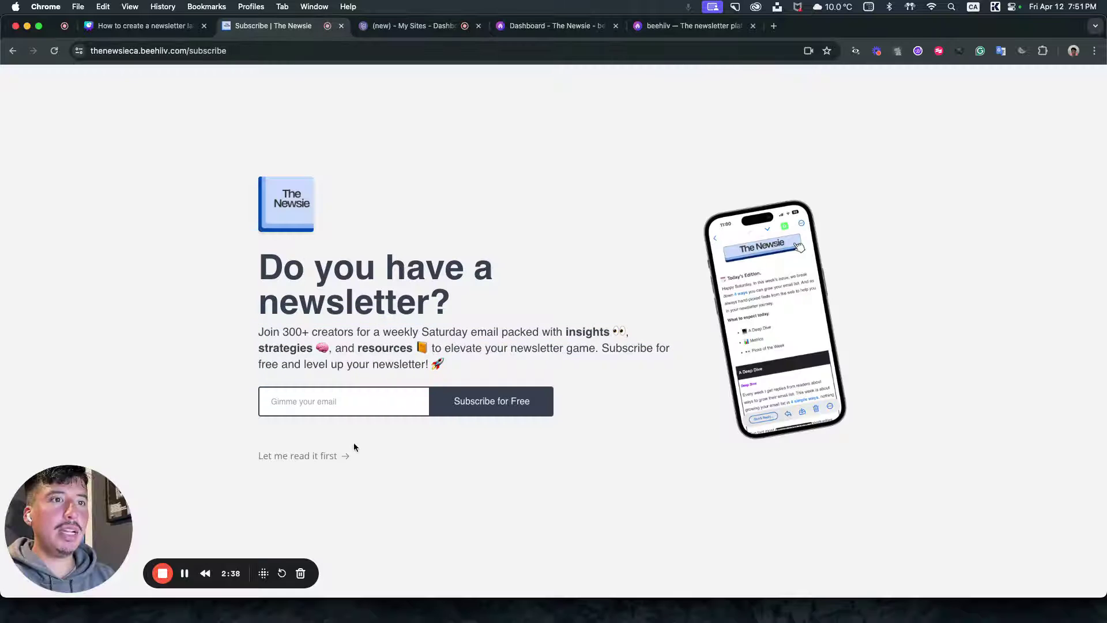
pyautogui.click(408, 26)
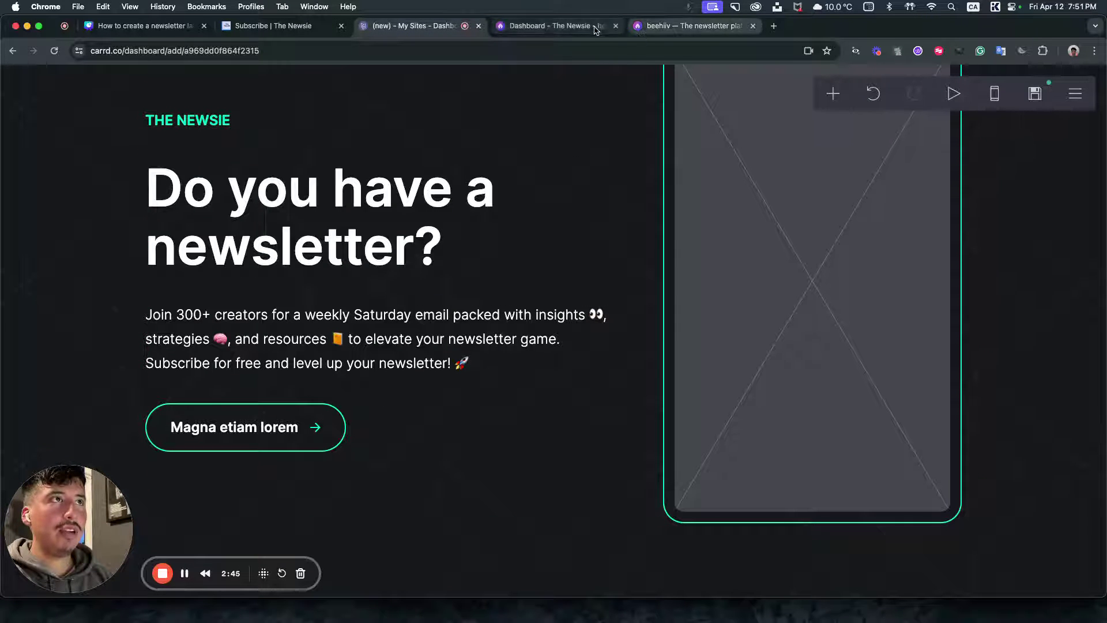
pyautogui.click(670, 32)
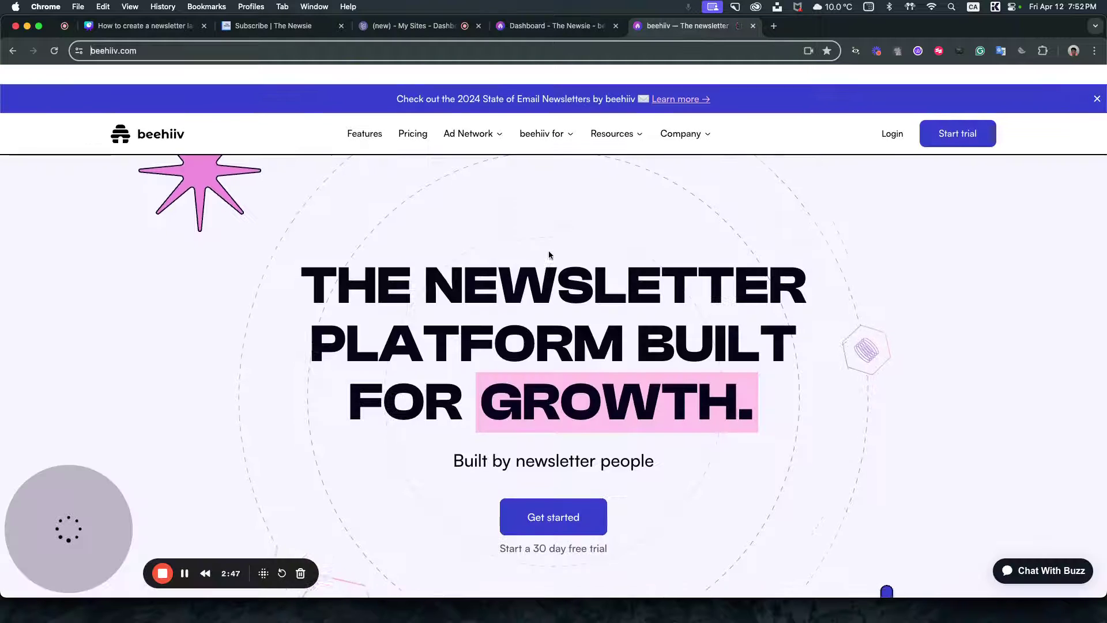
pyautogui.scroll(-5, 548, 250)
pyautogui.click(316, 26)
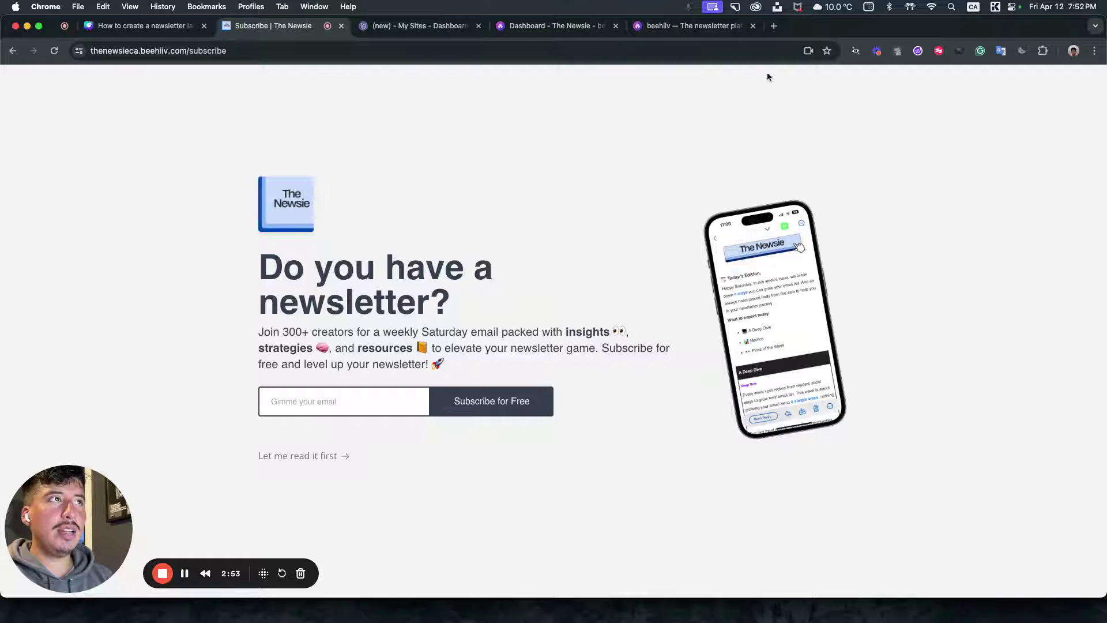
# - Go to beehiiv Settings > Publication > Subscribe Forms and start a new form
pyautogui.click(546, 29)
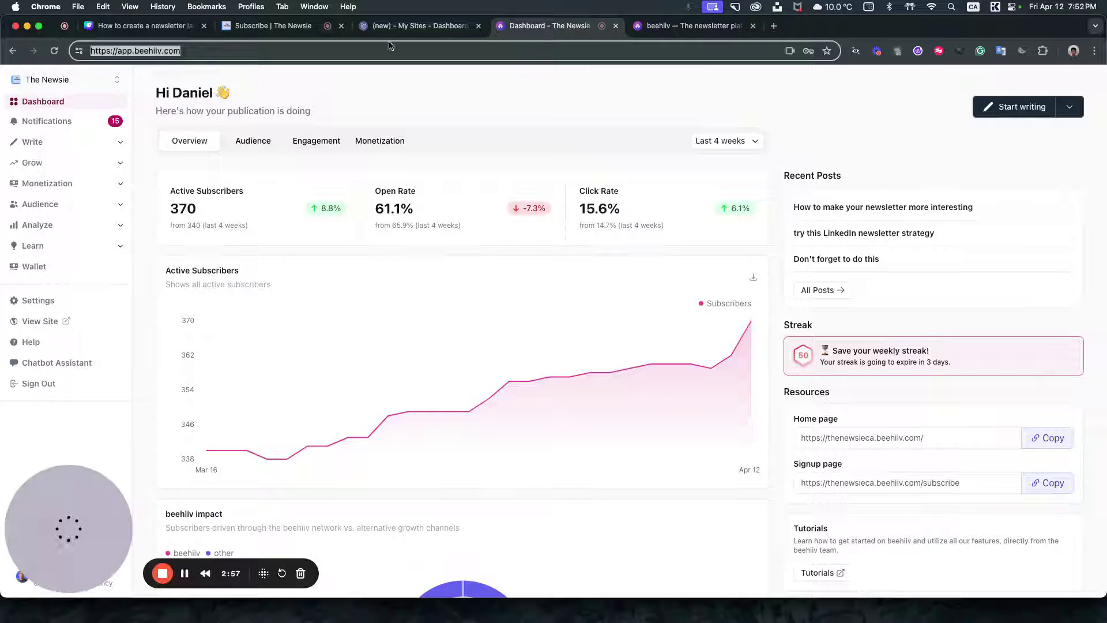
pyautogui.click(83, 299)
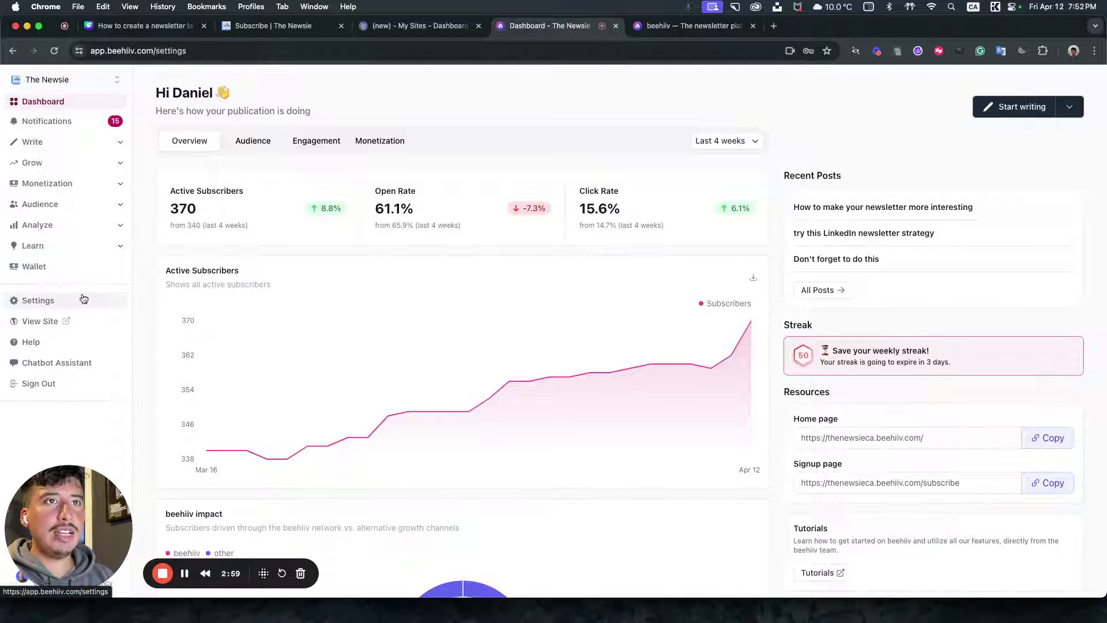
pyautogui.click(75, 211)
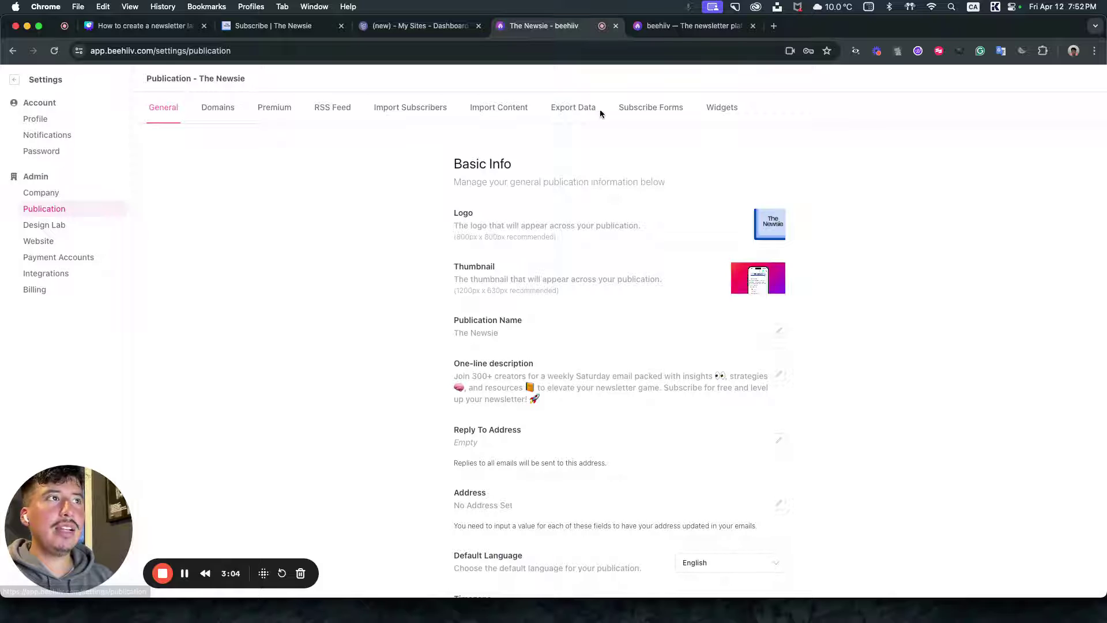
pyautogui.click(638, 113)
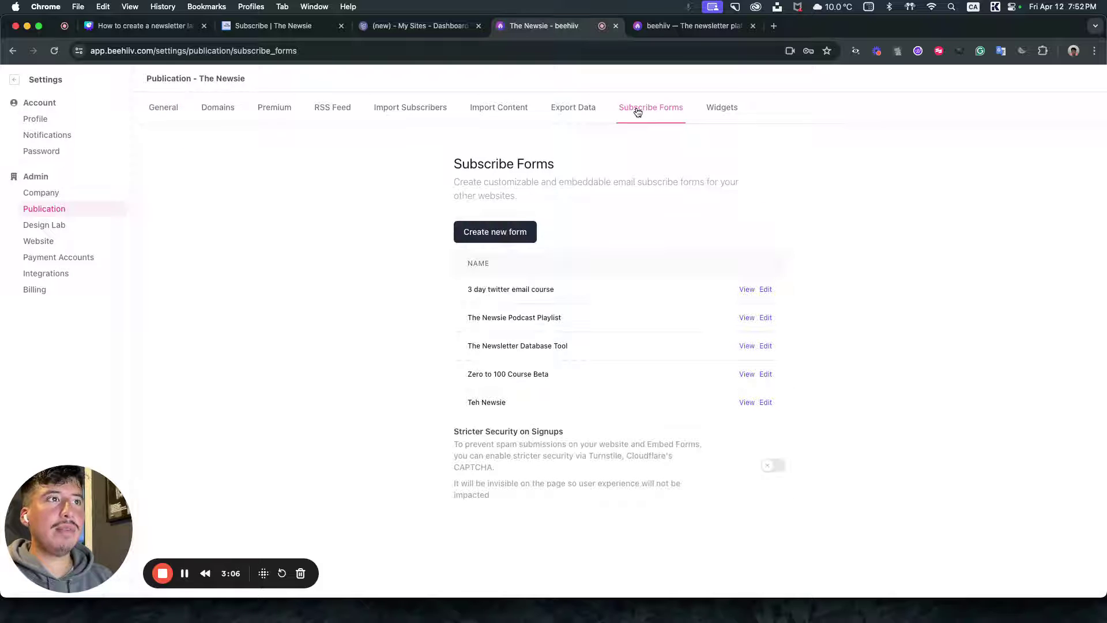
pyautogui.click(513, 231)
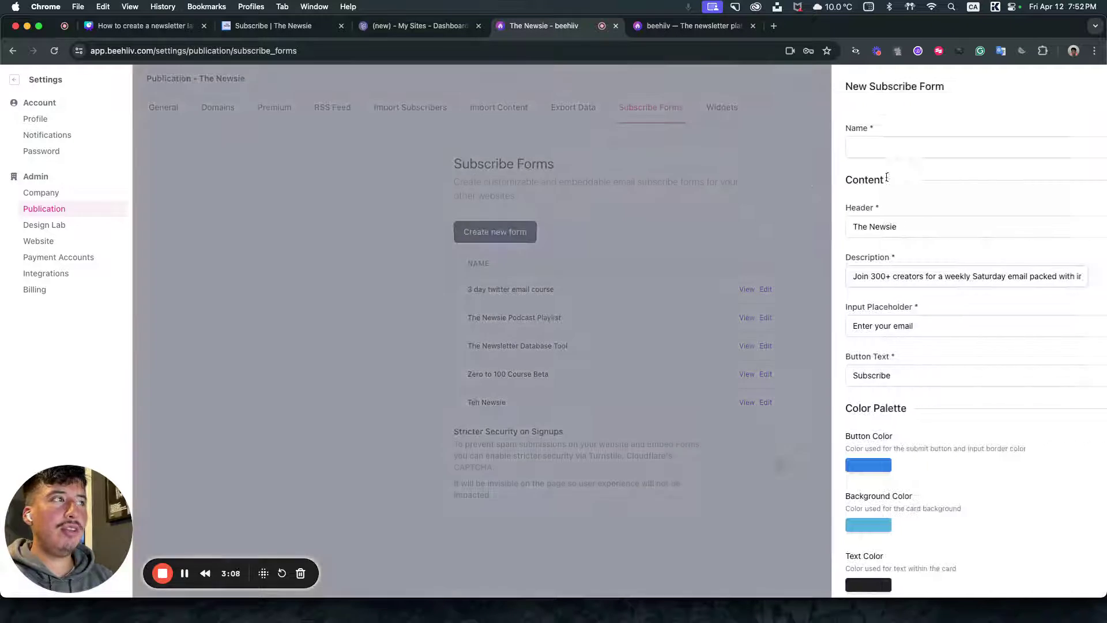
# - Name the form 'The Newsie Youtube Video' with success message 'You are subscribed'
pyautogui.click(961, 150)
pyautogui.write('T')
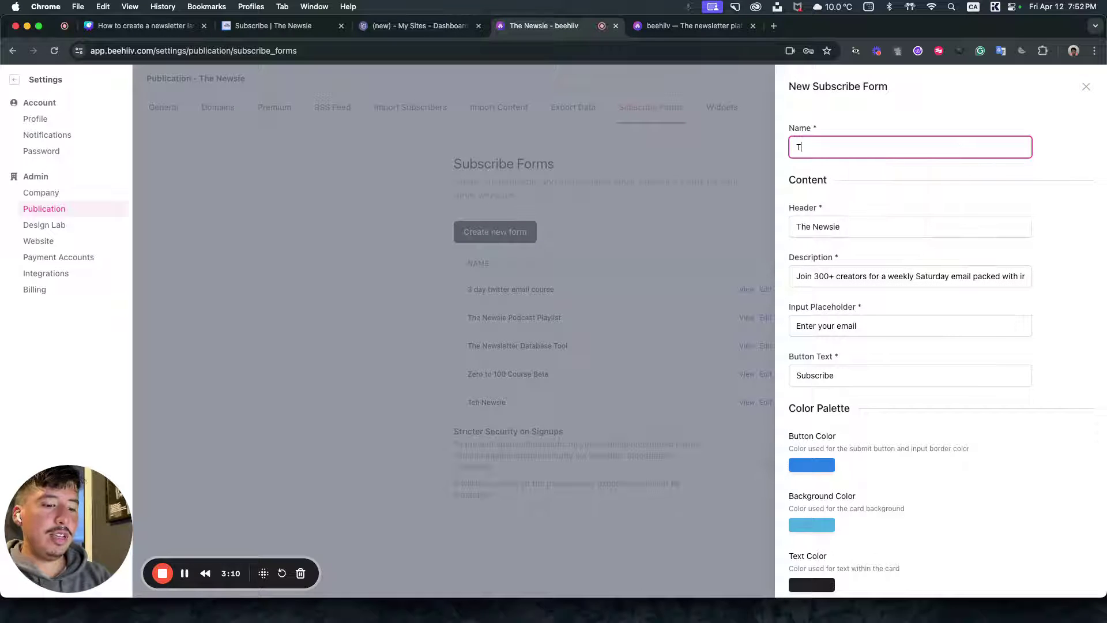
pyautogui.write('he Newsie Youtube Video')
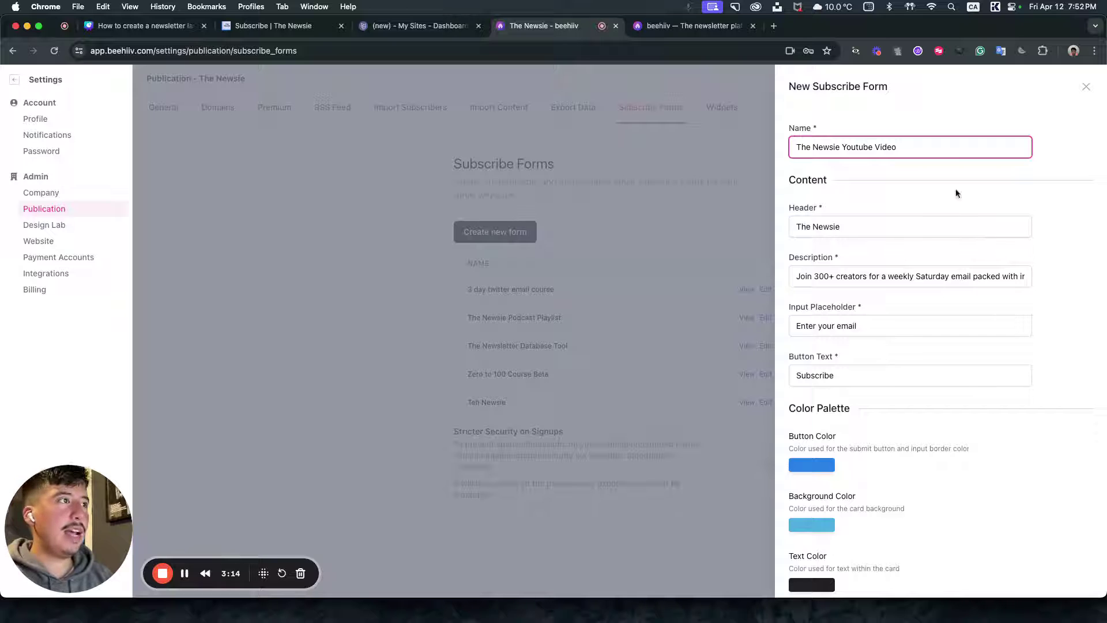
pyautogui.scroll(-8, 881, 353)
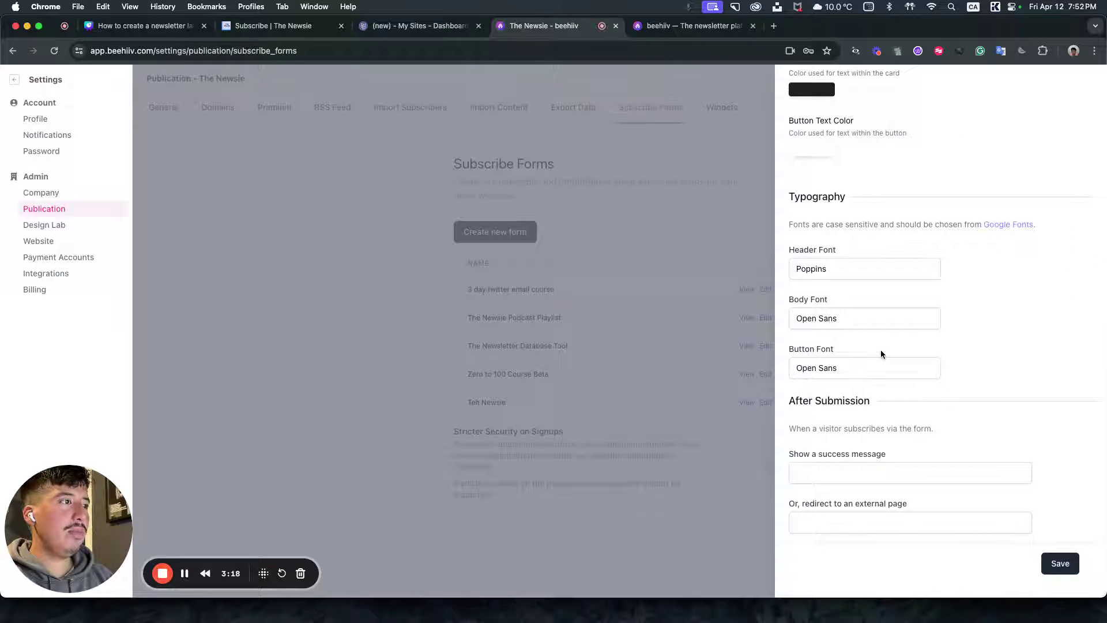
pyautogui.click(830, 472)
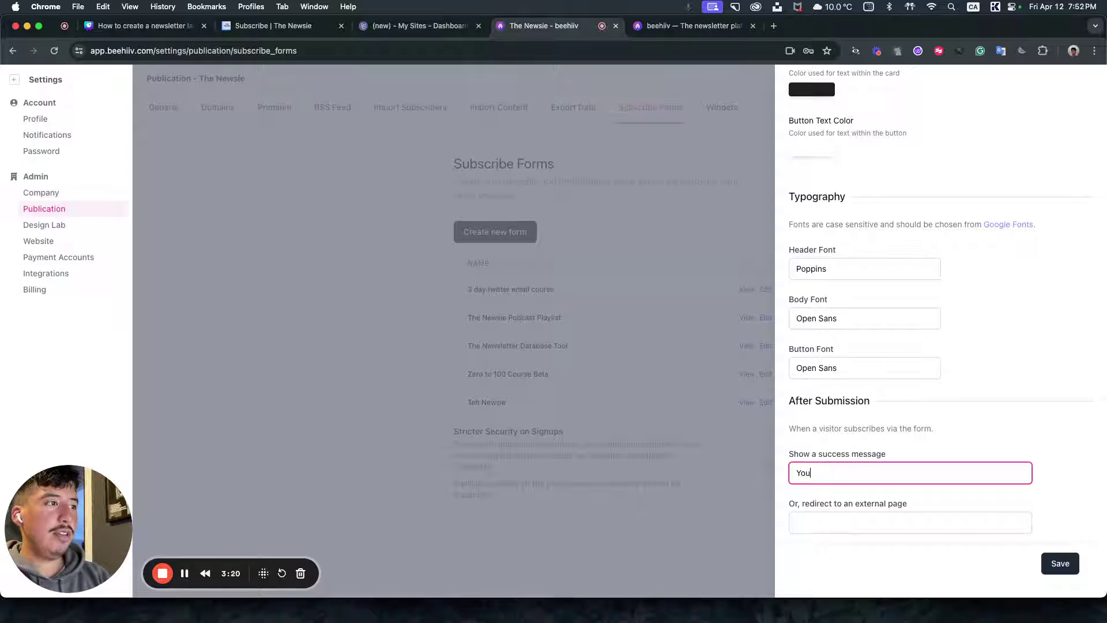
pyautogui.write('You are subscr')
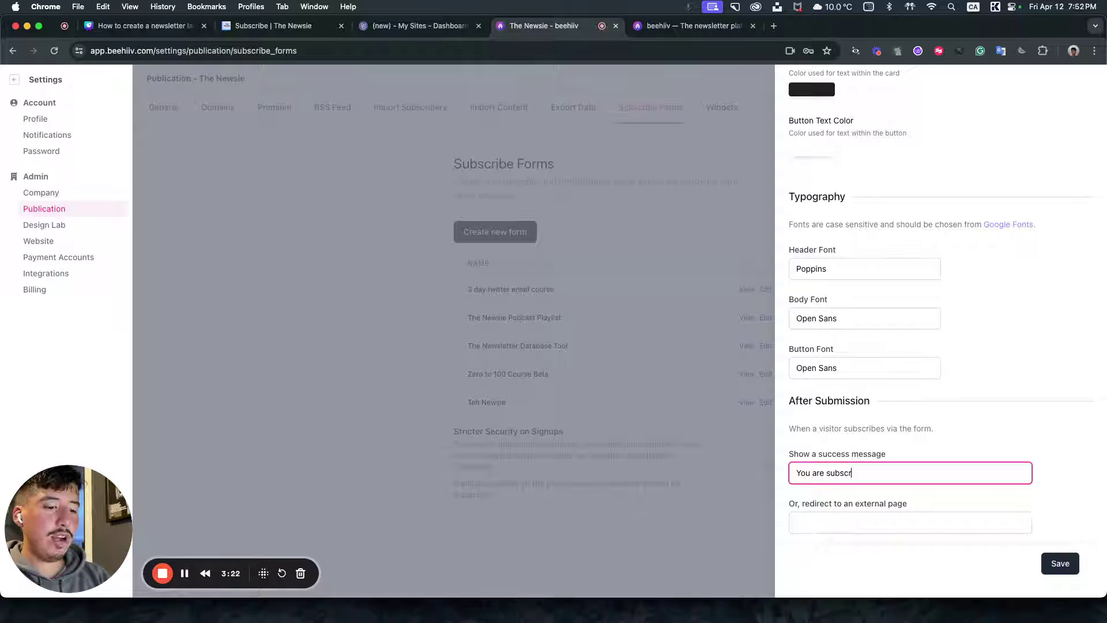
pyautogui.write('ibed')
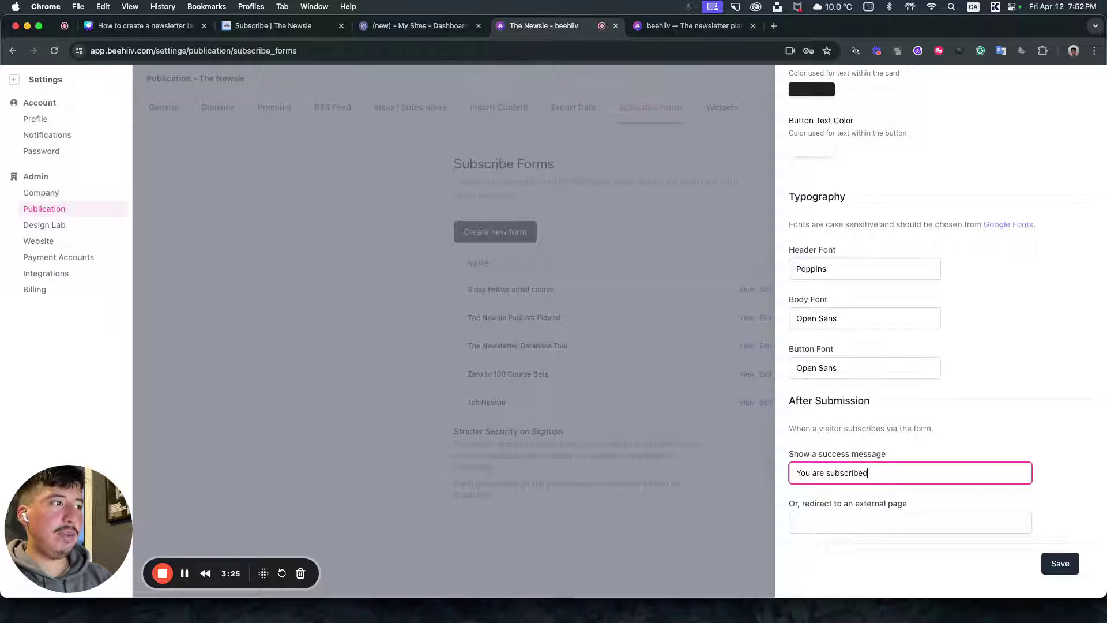
# - Set button text 'Subscribe For Free' and placeholder 'Gimmie your email', then save
pyautogui.scroll(10, 848, 377)
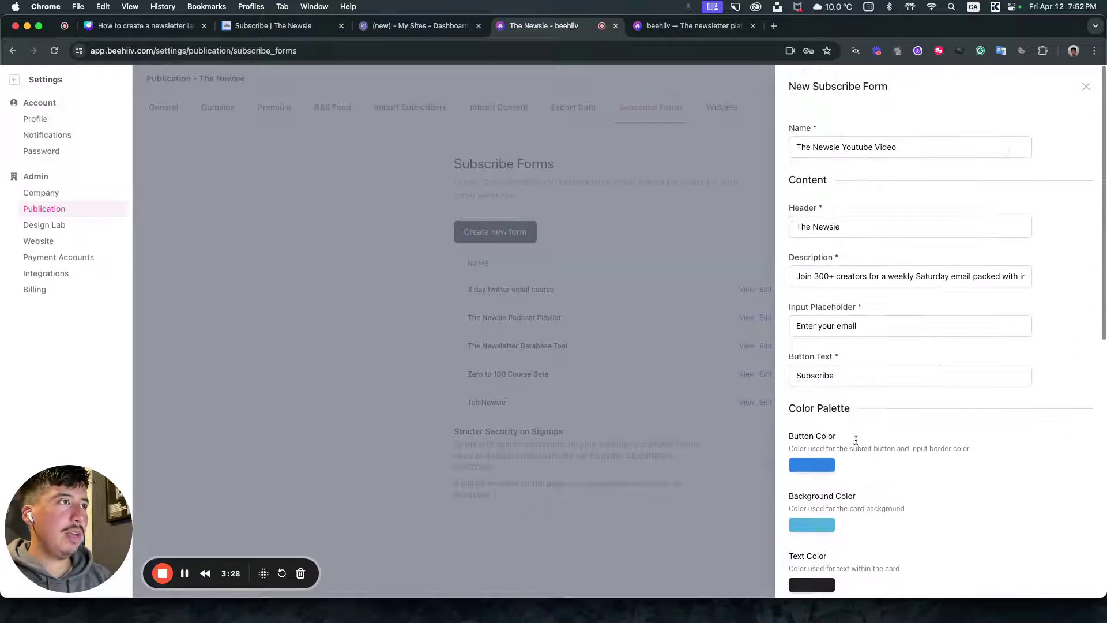
pyautogui.click(848, 377)
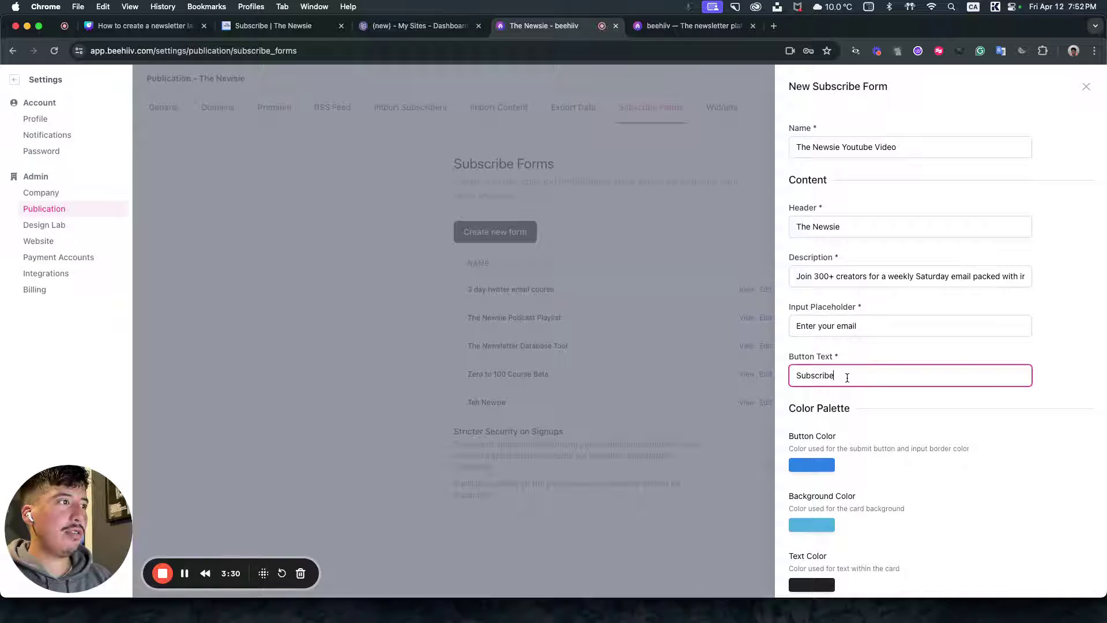
pyautogui.write('For Free')
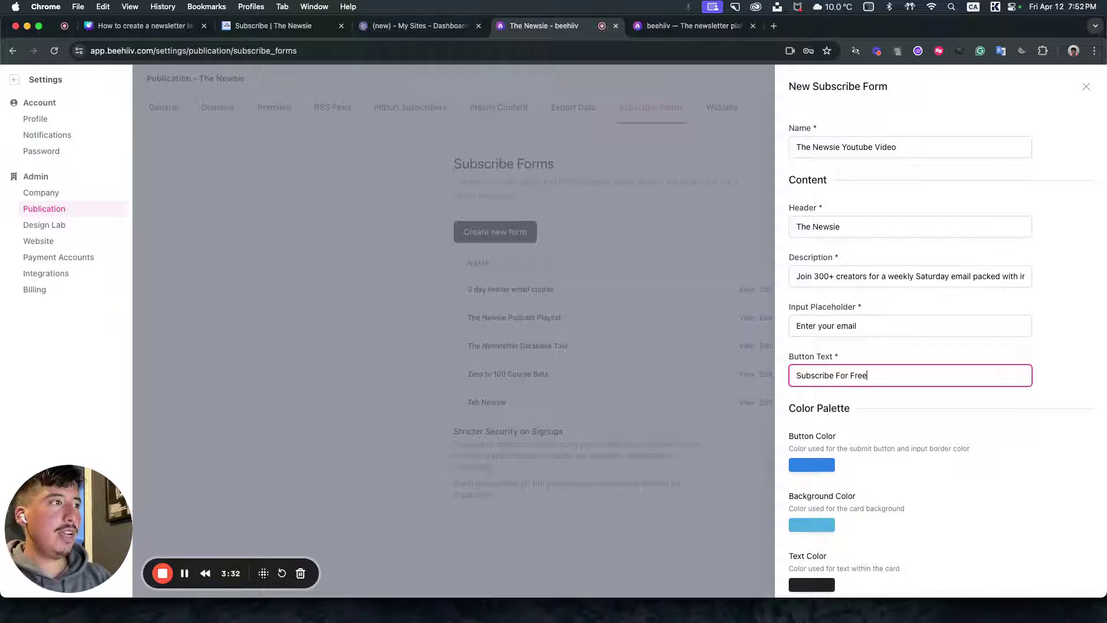
pyautogui.tripleClick(845, 326)
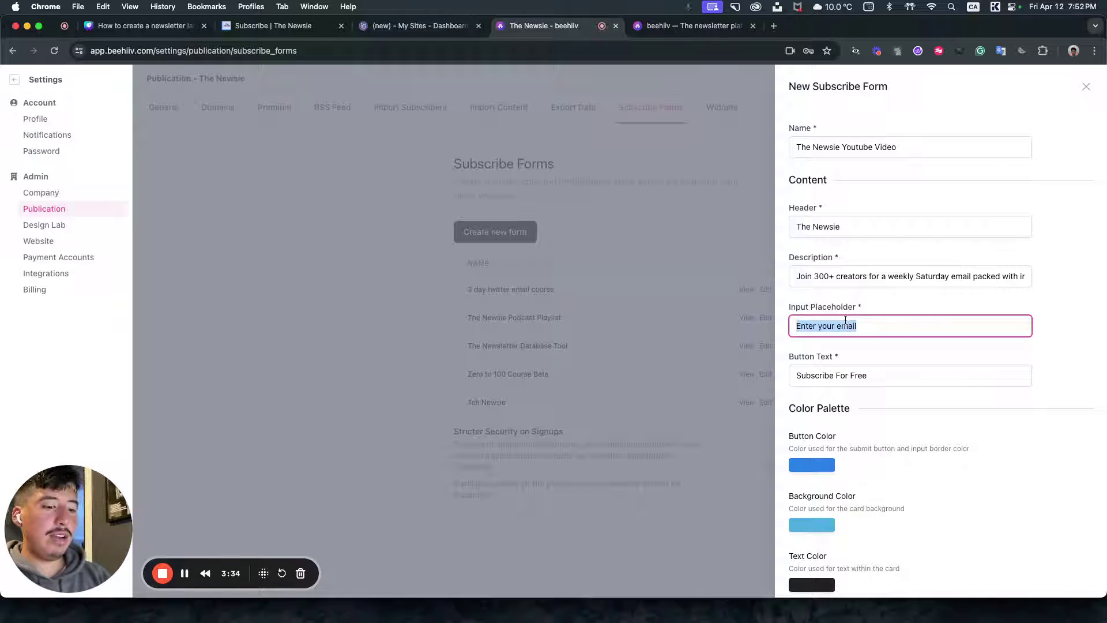
pyautogui.write('Gimmie your email')
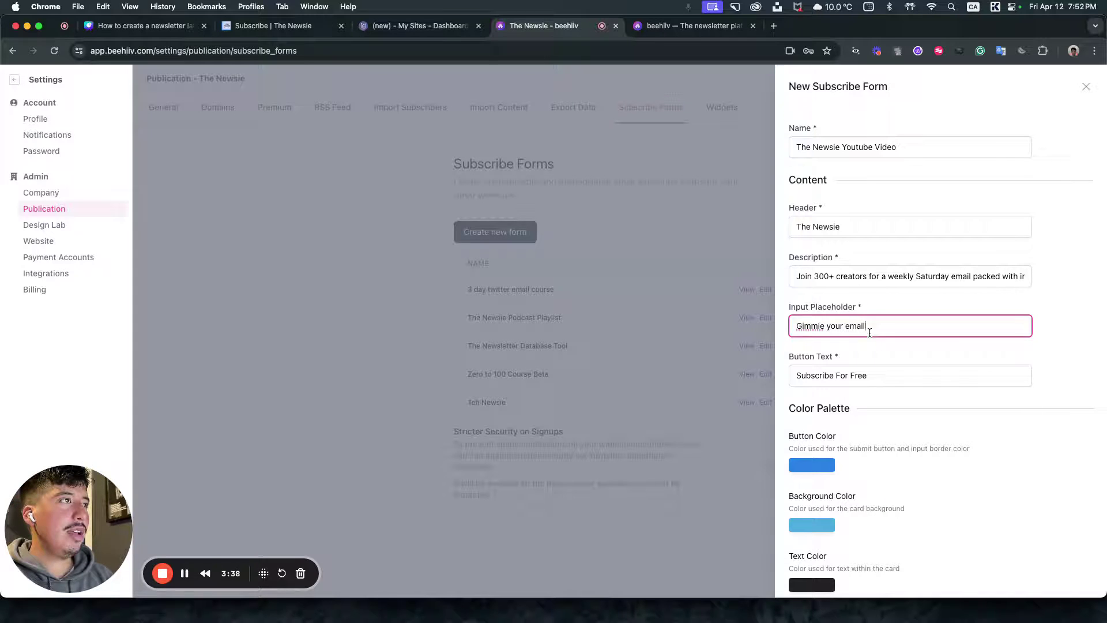
pyautogui.scroll(-10, 869, 344)
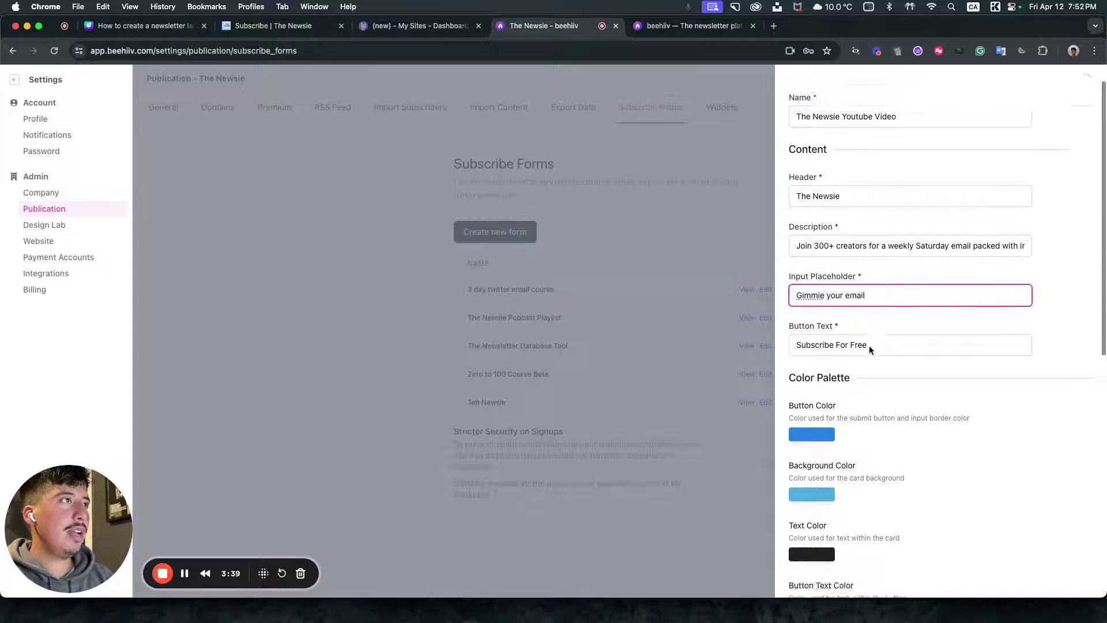
pyautogui.click(1061, 561)
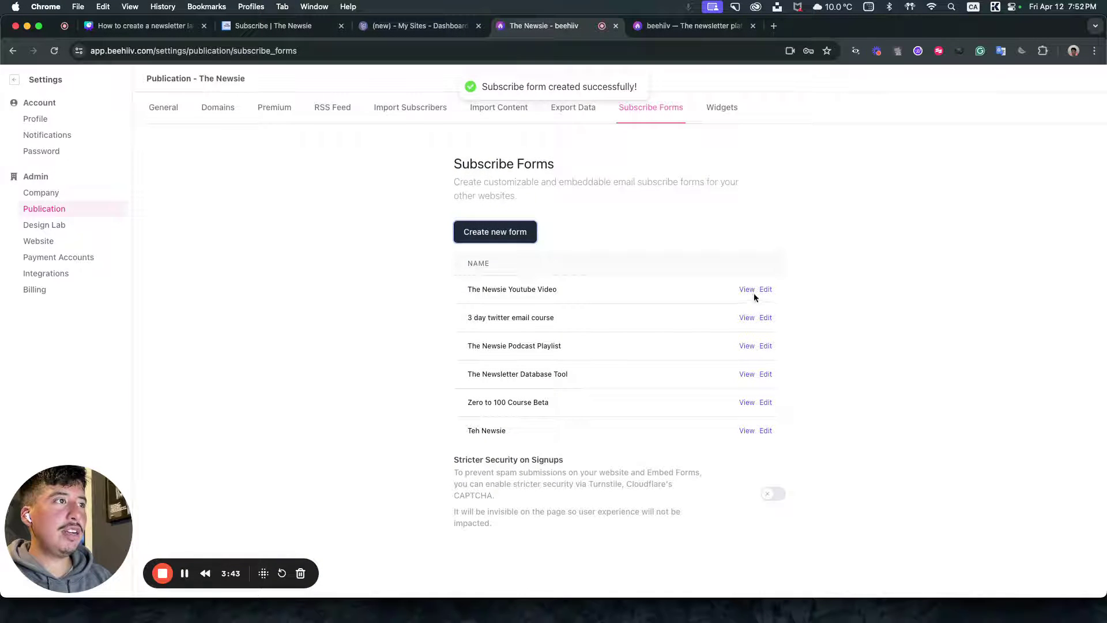
# - Copy The Newsie Youtube Video form's Slim Embed iframe code and return to Carrd
pyautogui.click(748, 290)
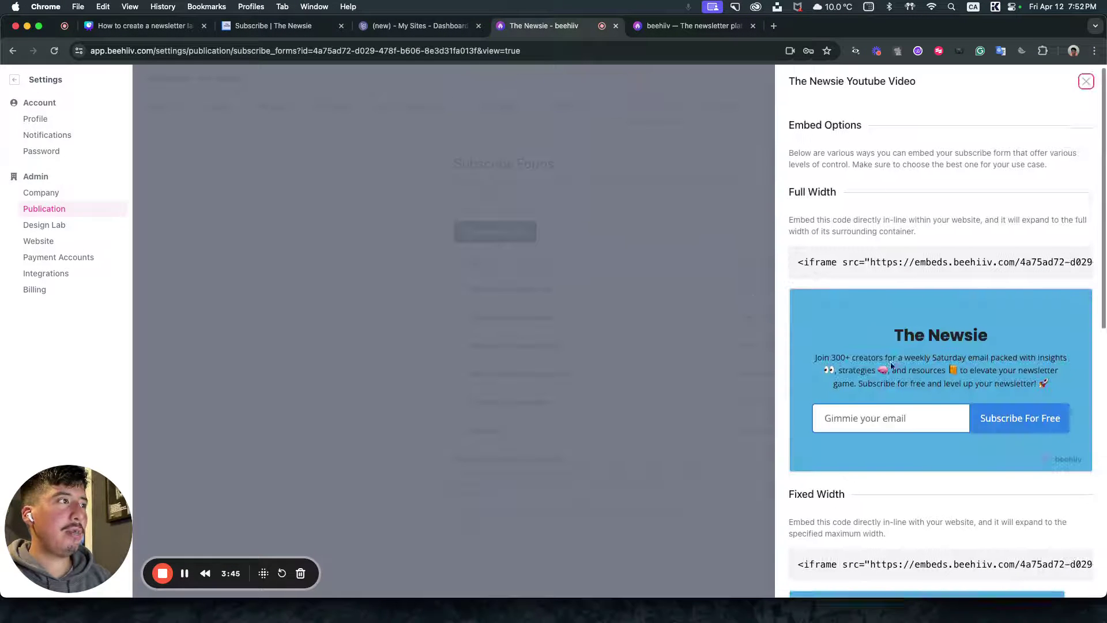
pyautogui.scroll(-2, 892, 365)
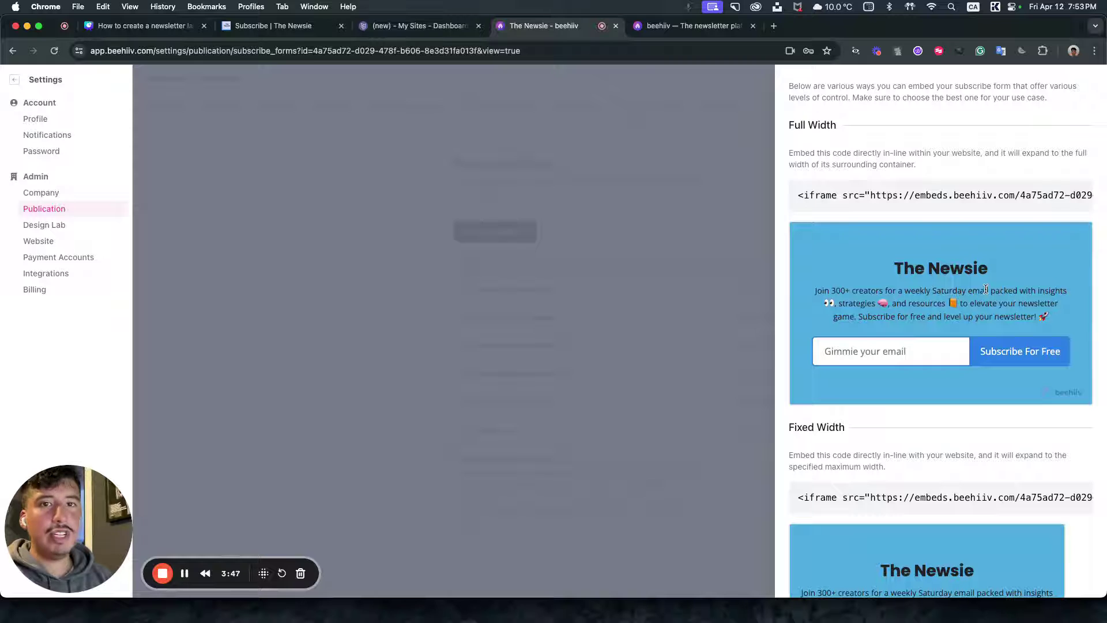
pyautogui.scroll(-10, 969, 327)
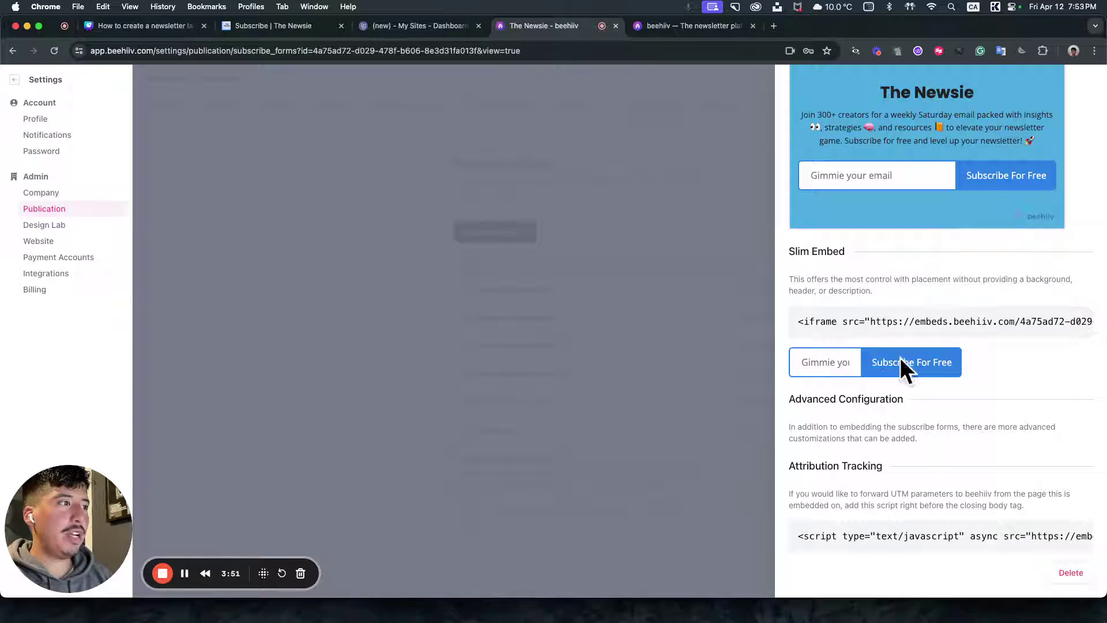
pyautogui.tripleClick(884, 316)
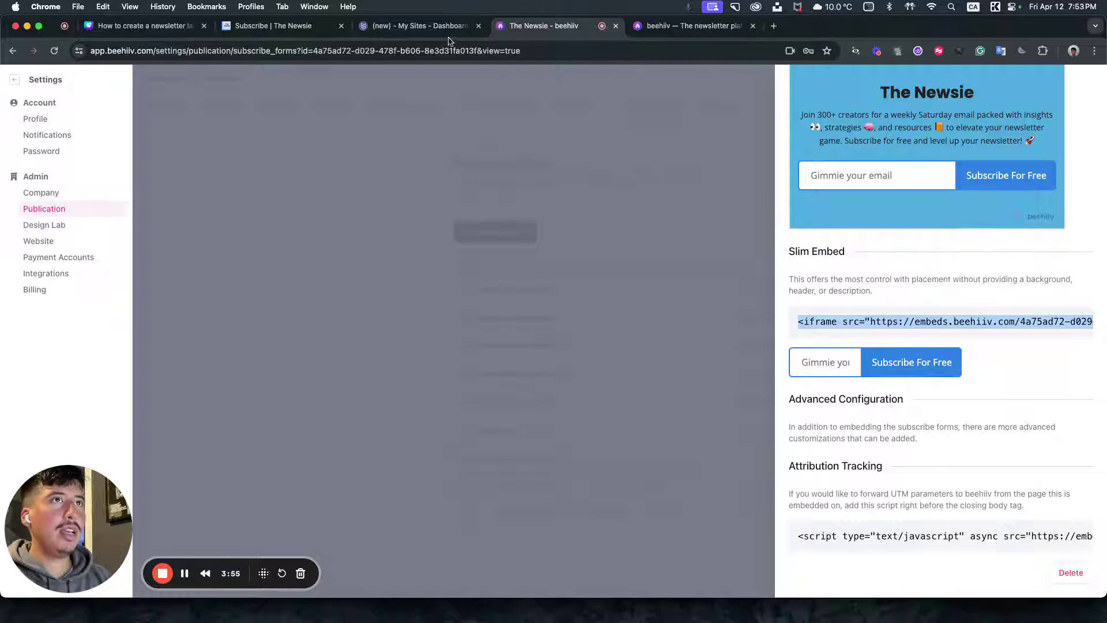
pyautogui.click(271, 26)
pyautogui.click(411, 26)
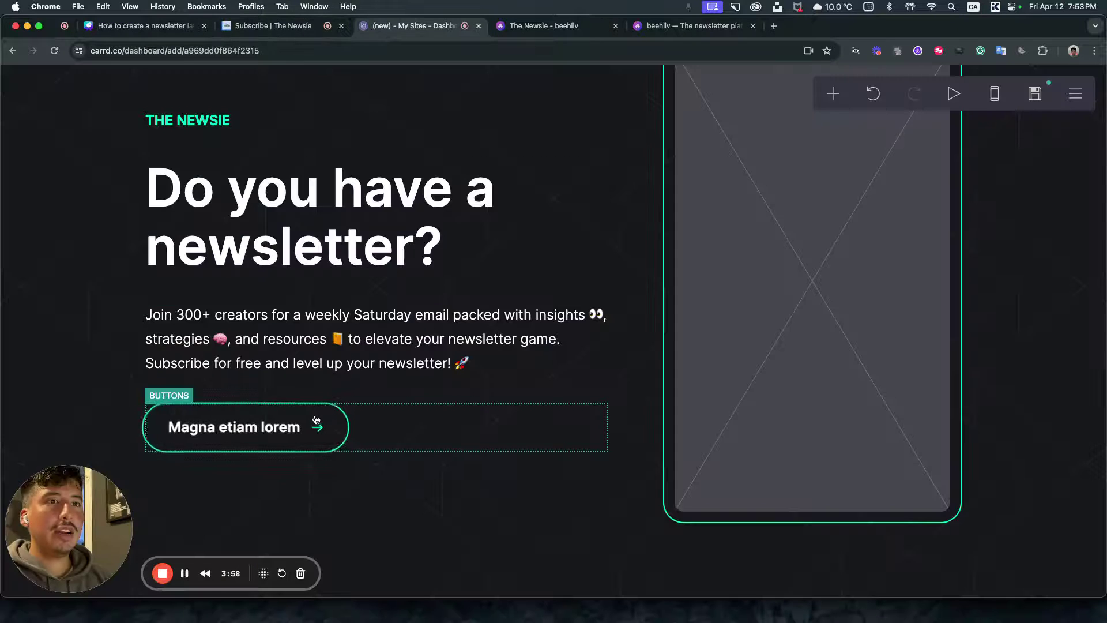
# - Add an Embed element holding the beehiiv slim iframe code and drag it above the button
pyautogui.click(321, 425)
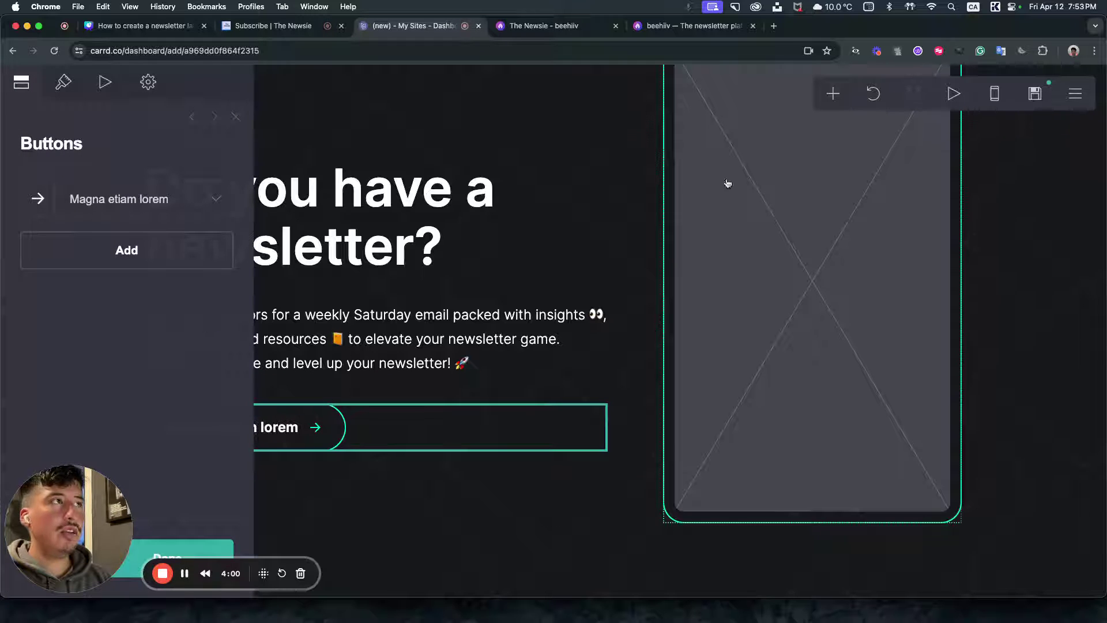
pyautogui.click(833, 94)
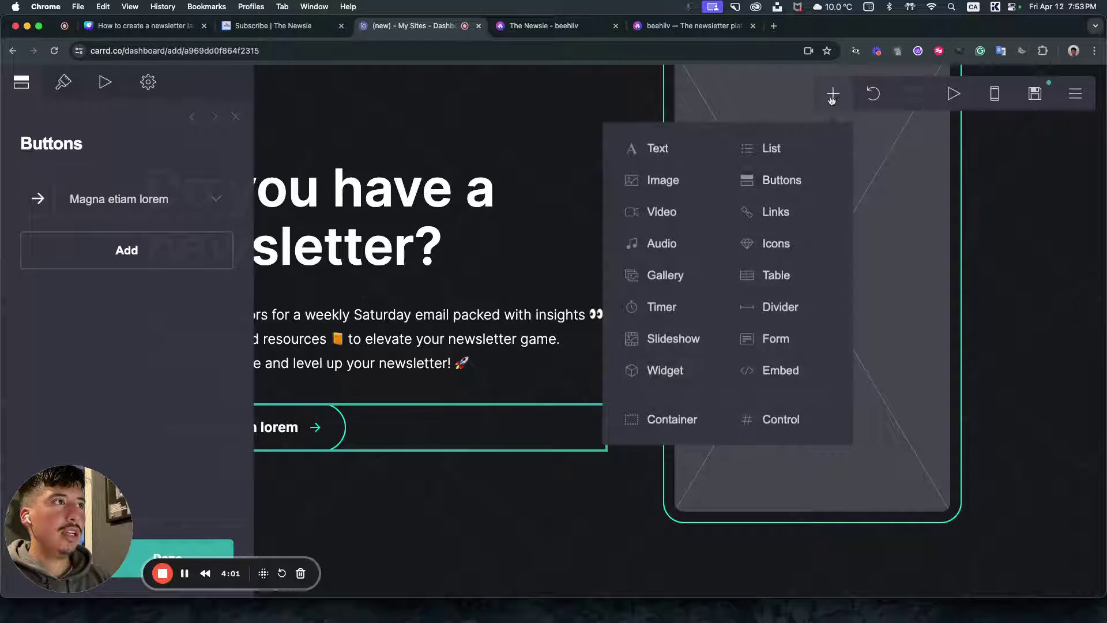
pyautogui.click(776, 375)
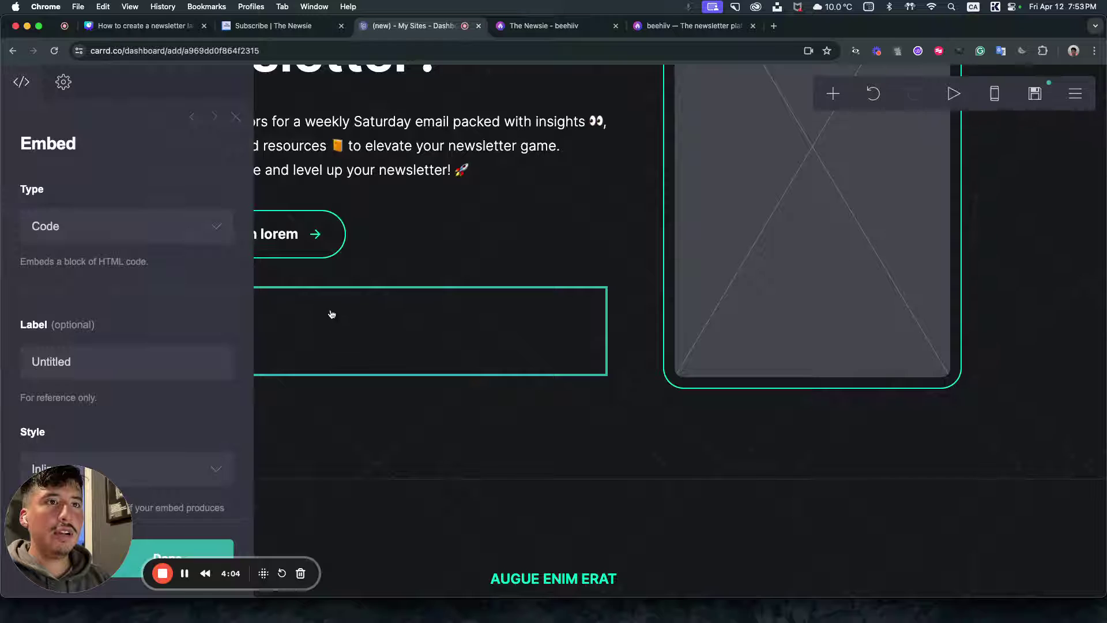
pyautogui.click(388, 250)
pyautogui.click(317, 327)
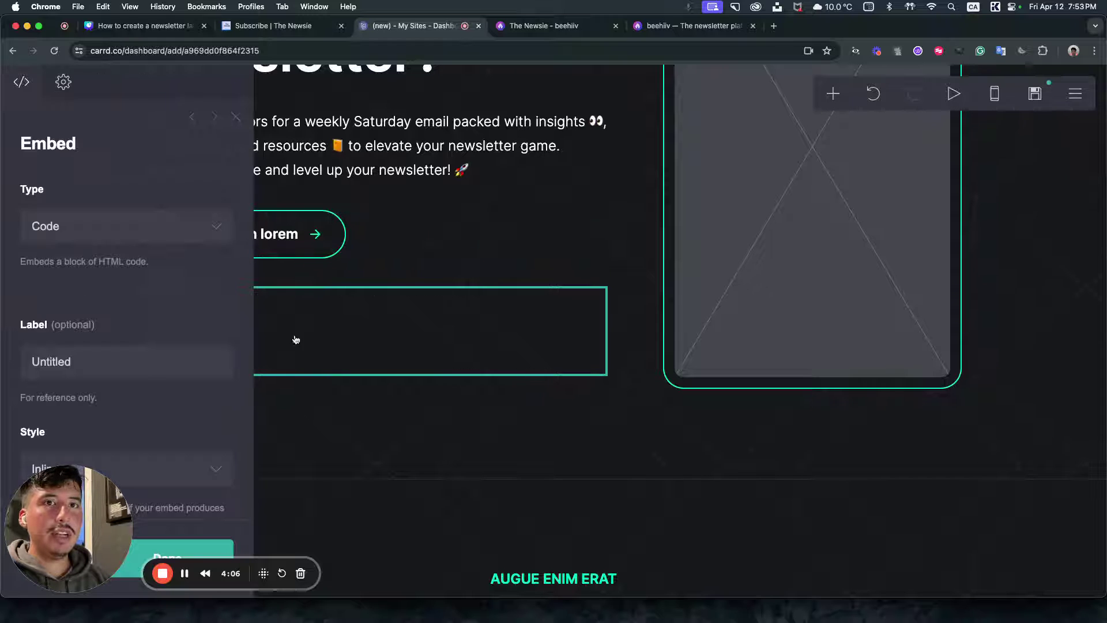
pyautogui.scroll(-5, 135, 369)
pyautogui.click(123, 328)
pyautogui.press('super+v')
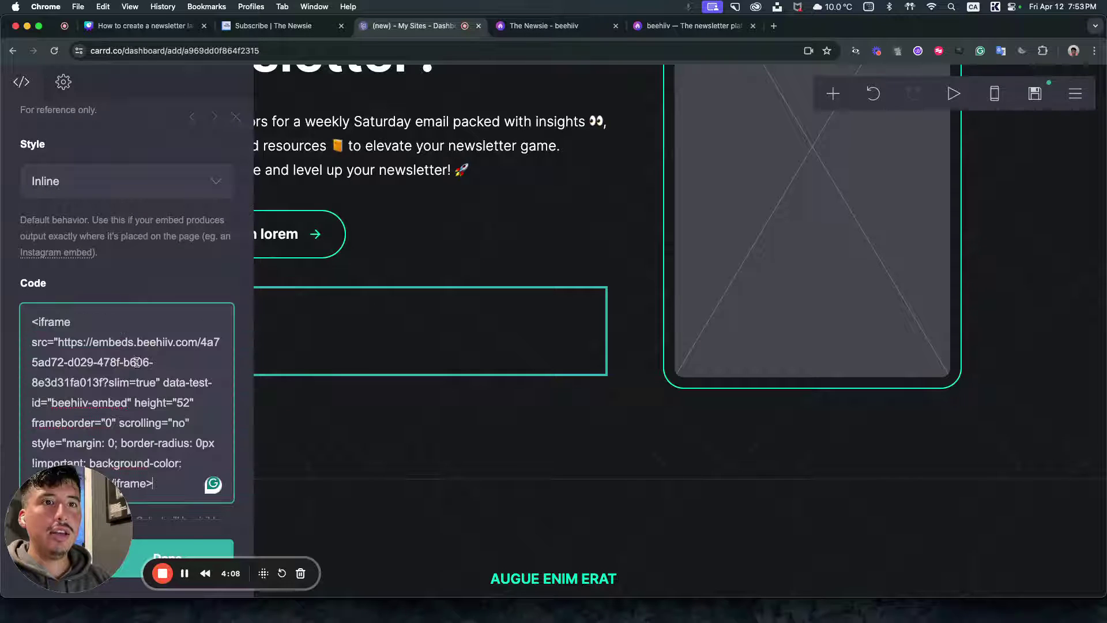
pyautogui.click(193, 548)
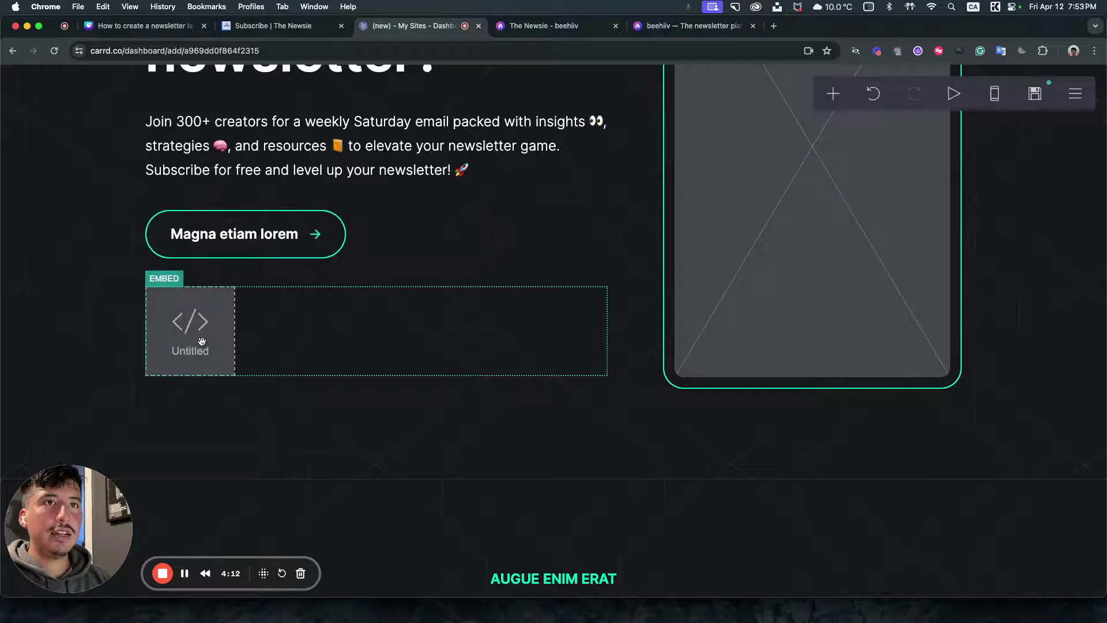
pyautogui.moveTo(199, 341); pyautogui.dragTo(233, 222)
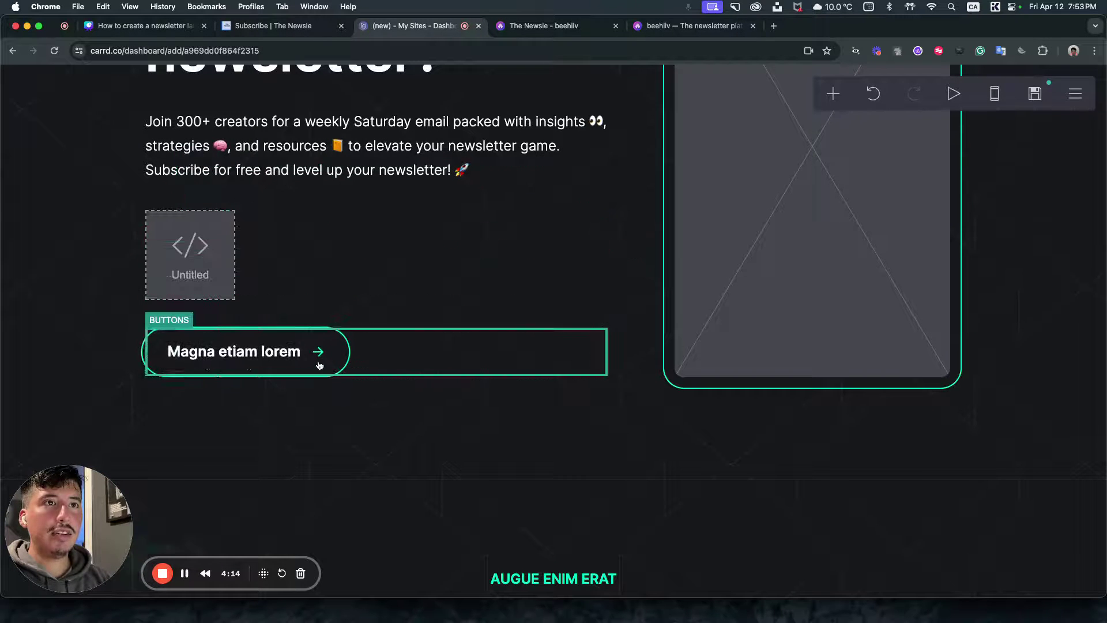
pyautogui.click(316, 352)
pyautogui.moveTo(101, 517); pyautogui.dragTo(120, 436)
# - Delete the 'Magna etiam lorem' placeholder button and review the hero
pyautogui.click(62, 559)
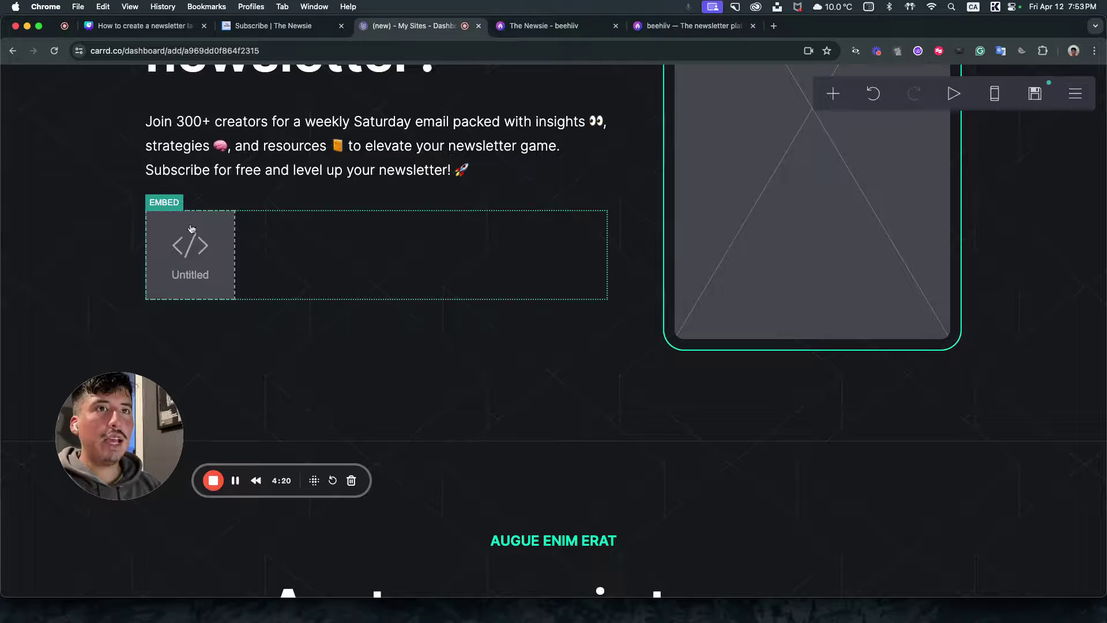
pyautogui.scroll(3, 565, 377)
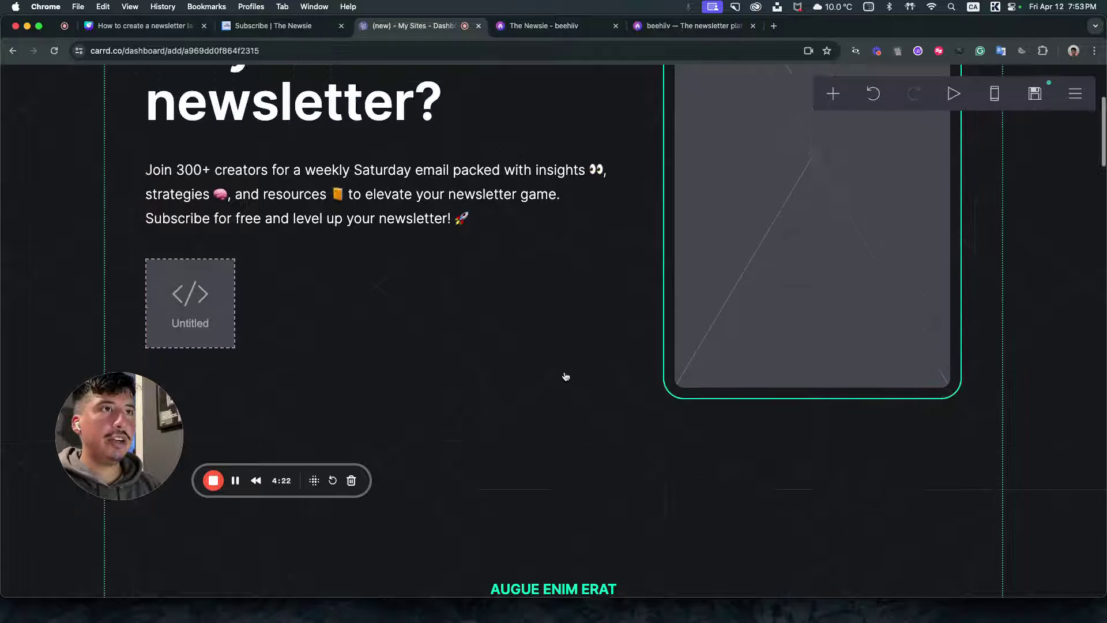
pyautogui.scroll(-1, 566, 377)
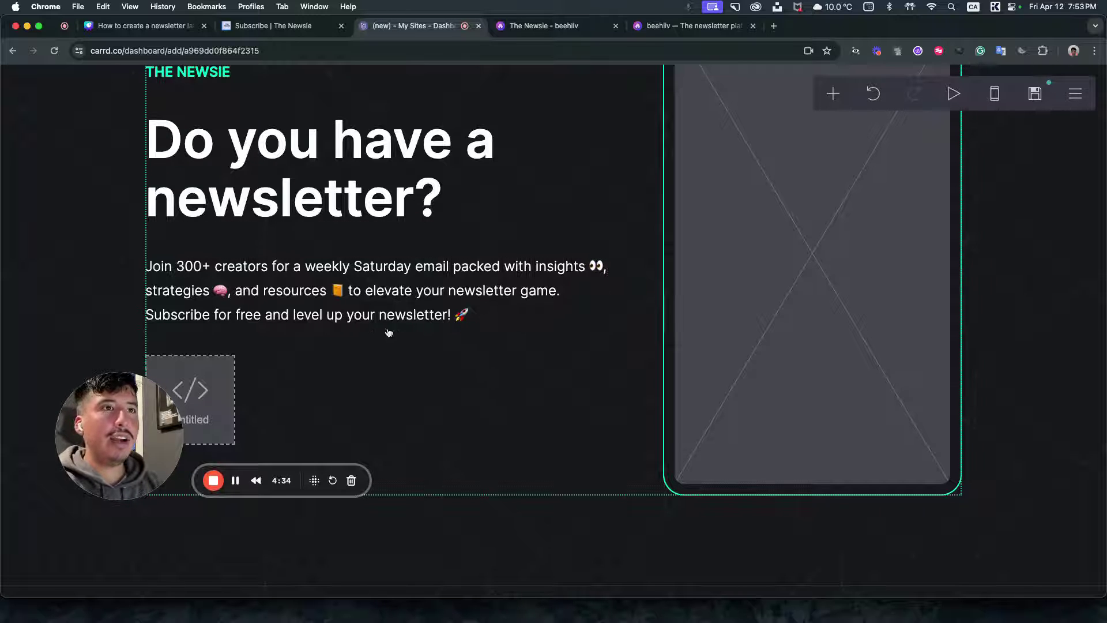
pyautogui.moveTo(132, 436); pyautogui.dragTo(97, 524)
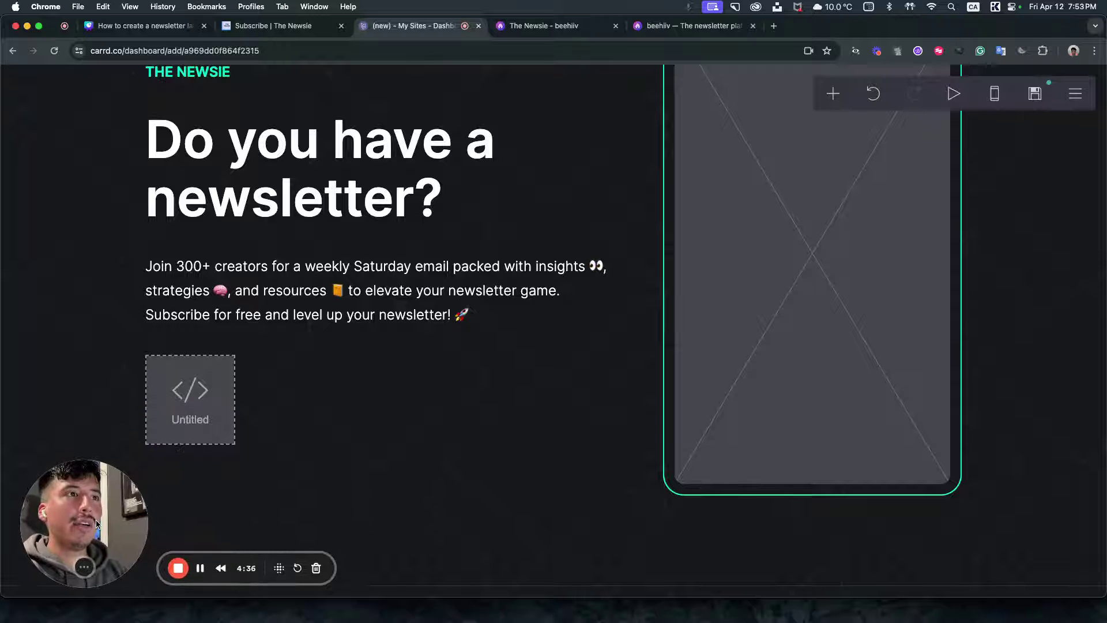
# - Apply the Confetti (90s) pattern to the page background
pyautogui.click(47, 376)
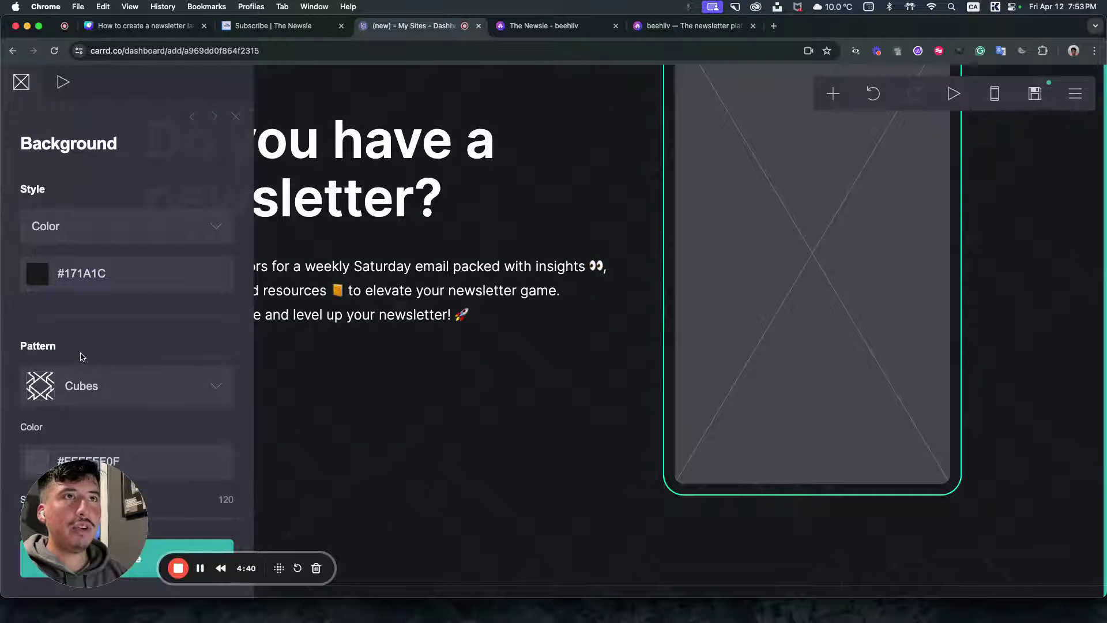
pyautogui.scroll(-5, 84, 346)
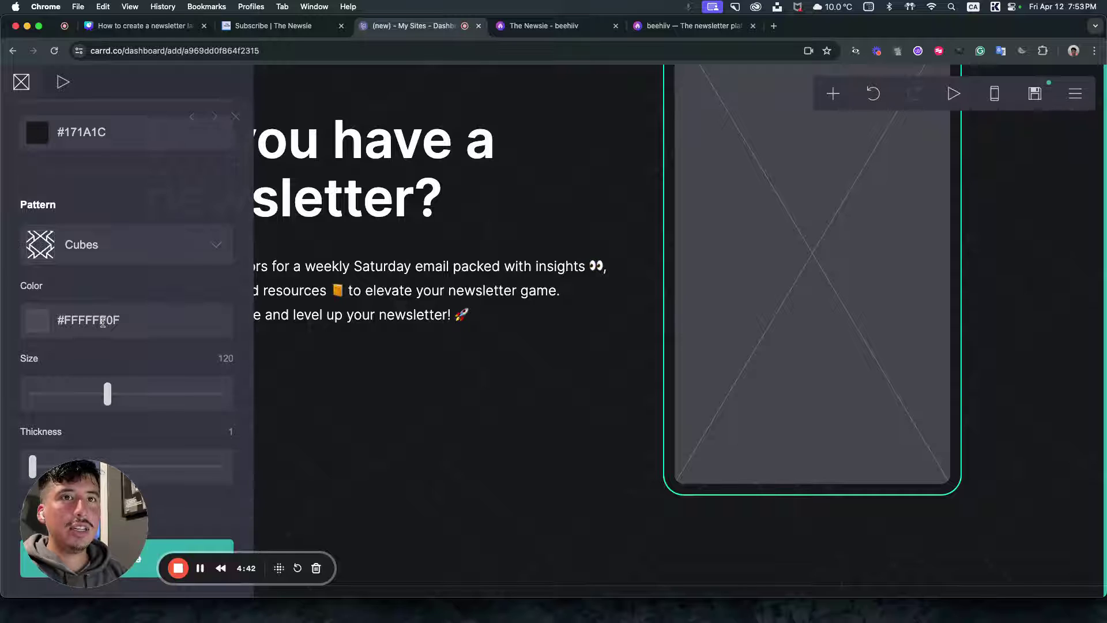
pyautogui.click(102, 321)
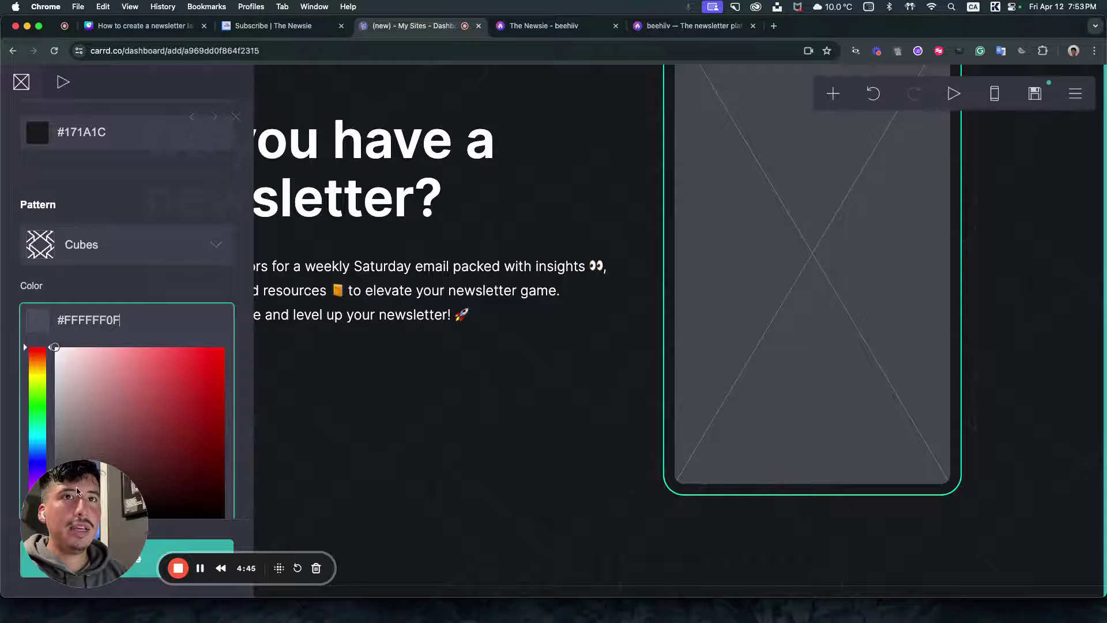
pyautogui.click(144, 248)
pyautogui.scroll(2, 95, 296)
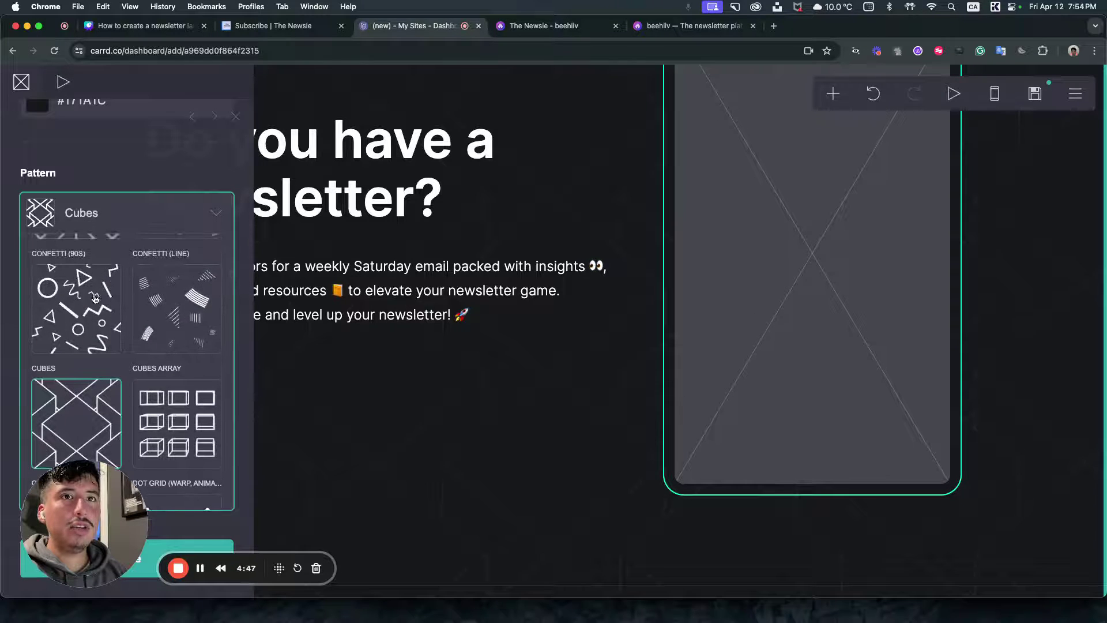
pyautogui.click(96, 298)
pyautogui.moveTo(88, 500); pyautogui.dragTo(357, 501)
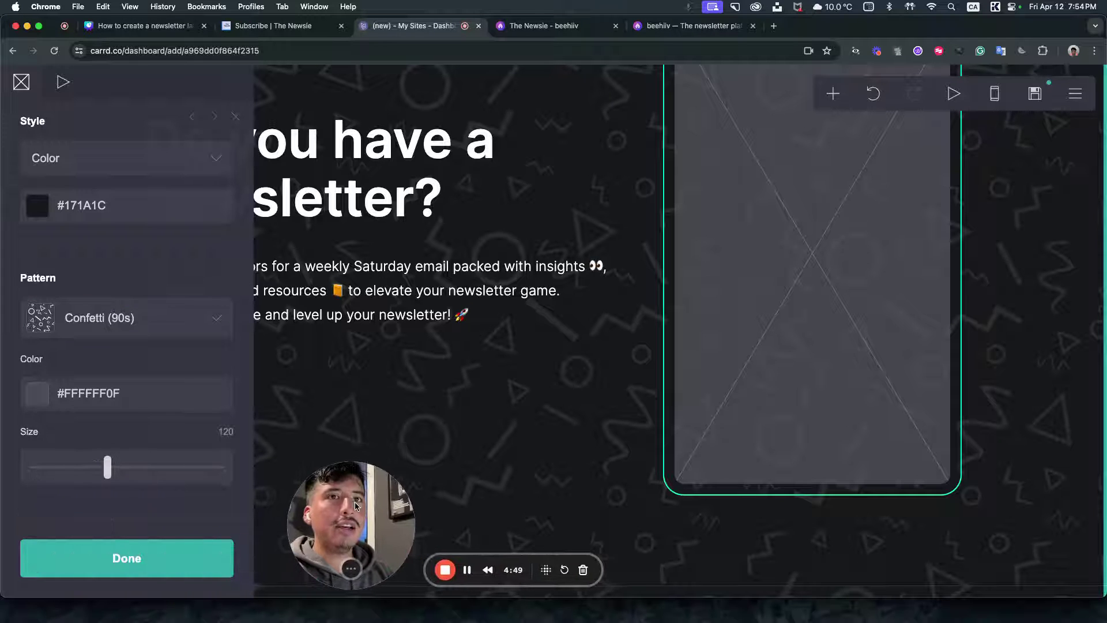
# - Lighten the background colour to grey, then view the beehiiv subscribe page for comparison
pyautogui.click(117, 204)
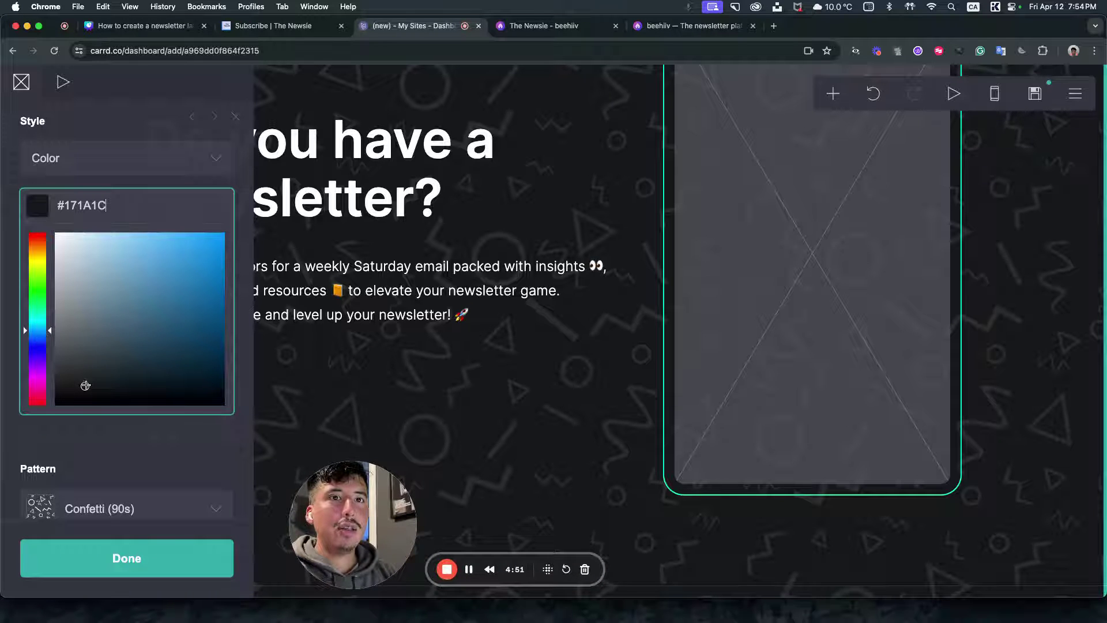
pyautogui.moveTo(86, 386)
pyautogui.mouseDown()
pyautogui.moveTo(38, 275)
pyautogui.moveTo(38, 246)
pyautogui.moveTo(28, 356)
pyautogui.mouseUp()
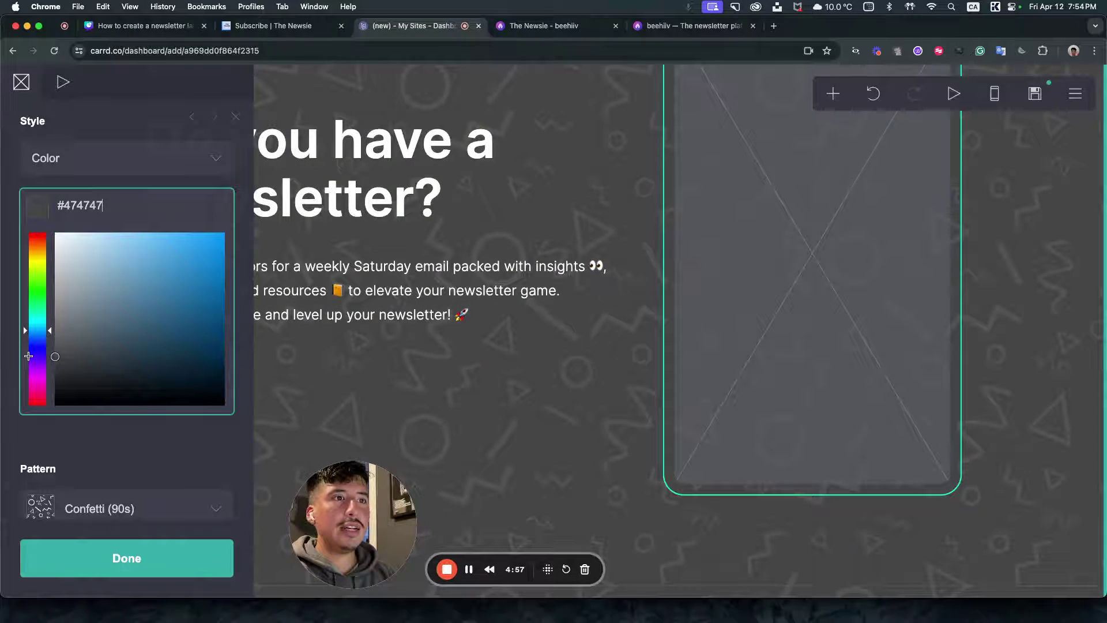
pyautogui.click(173, 558)
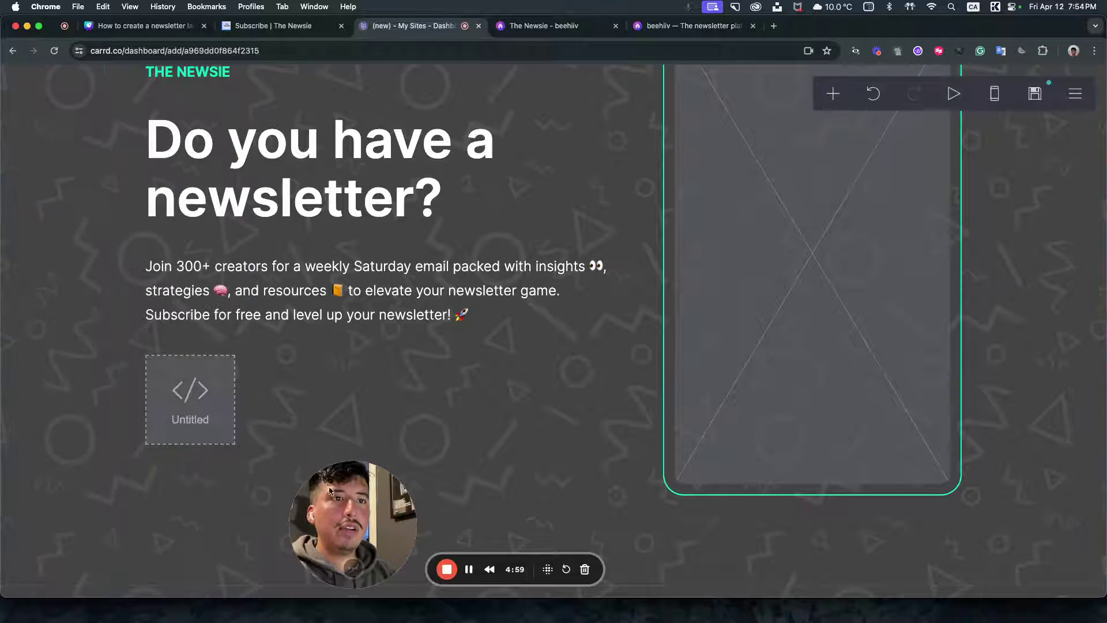
pyautogui.moveTo(329, 491); pyautogui.dragTo(73, 489)
pyautogui.scroll(2, 375, 415)
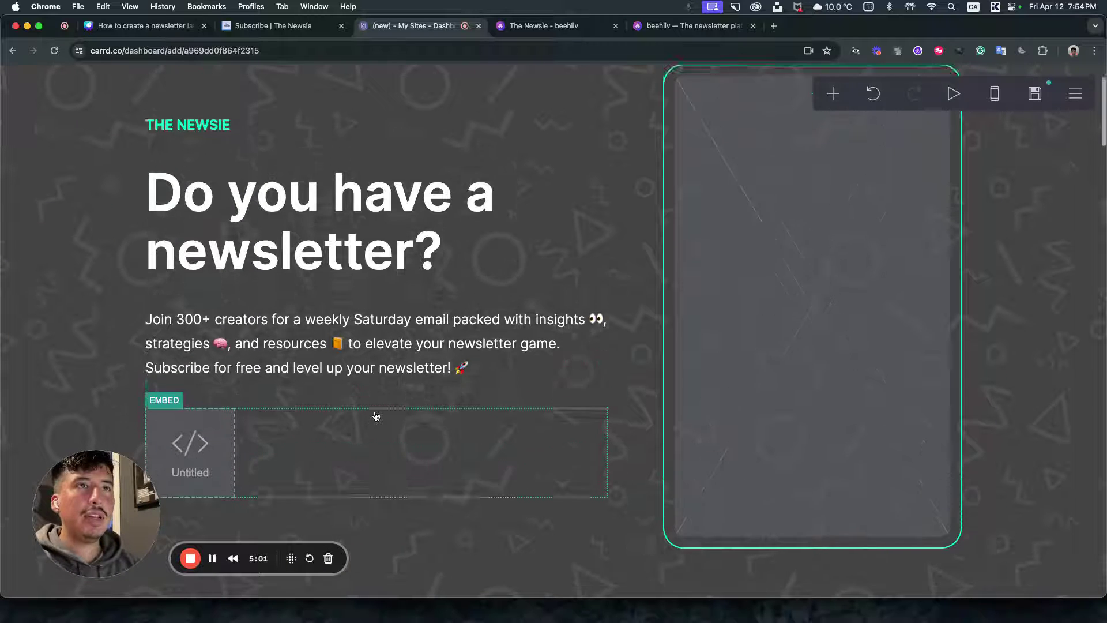
pyautogui.scroll(1, 375, 415)
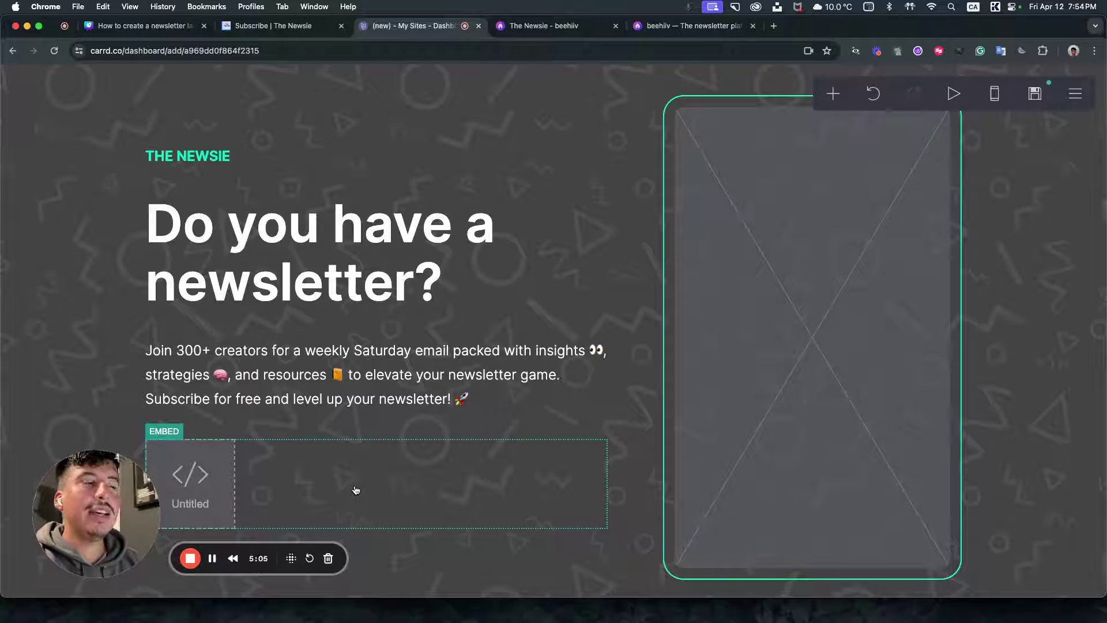
pyautogui.scroll(-2, 494, 421)
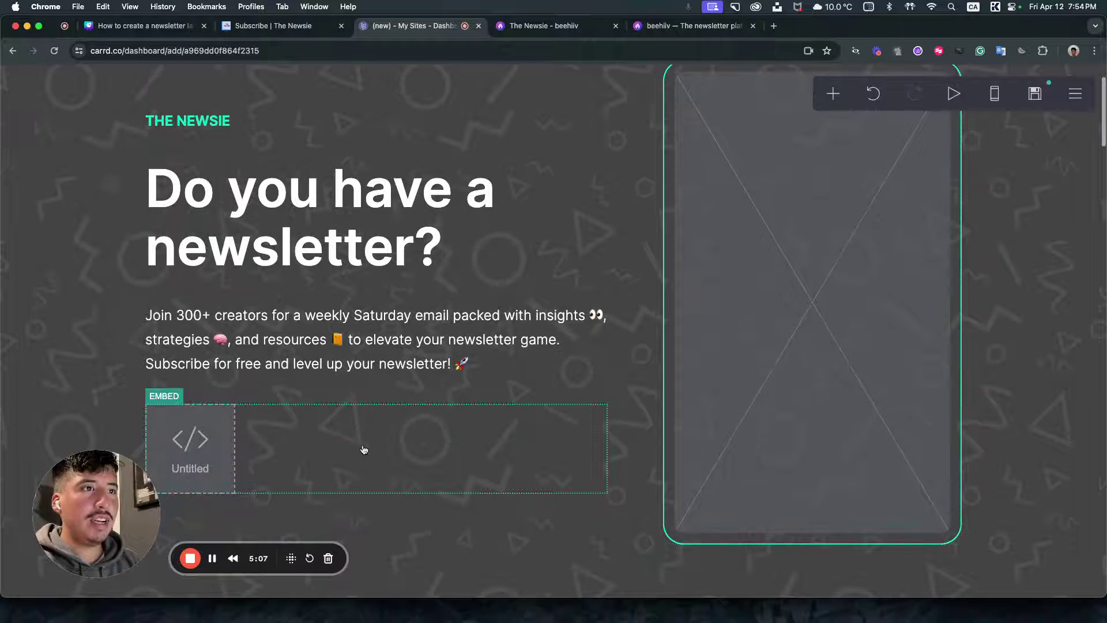
pyautogui.scroll(2, 365, 452)
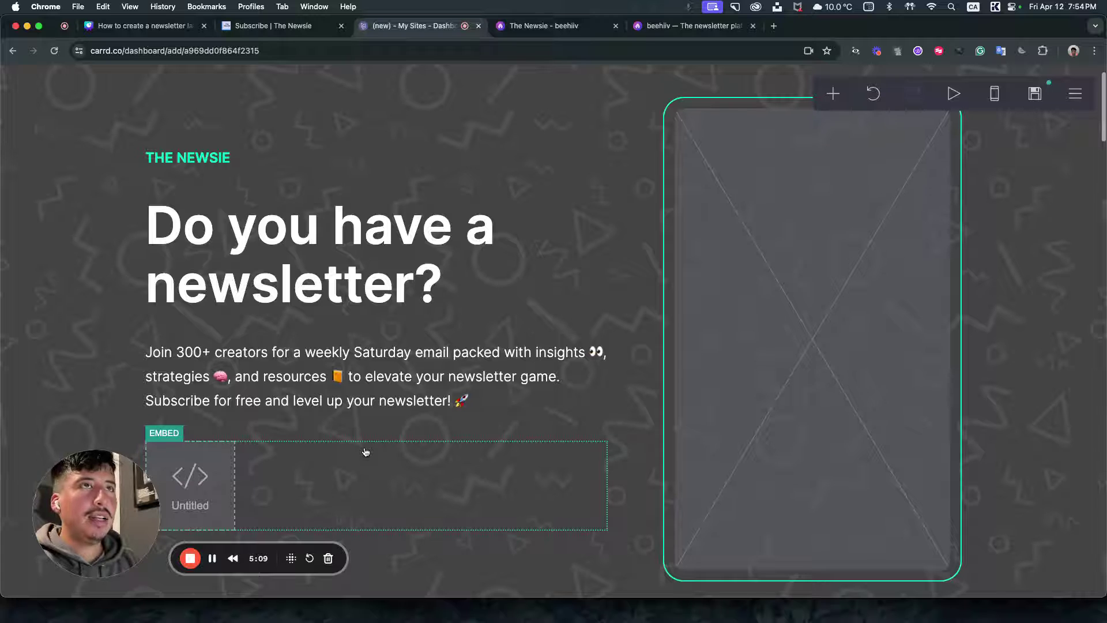
pyautogui.click(283, 26)
# - Look over The Newsie's beehiiv subscribe page layout, then return to the Carrd editor
pyautogui.scroll(-4, 457, 349)
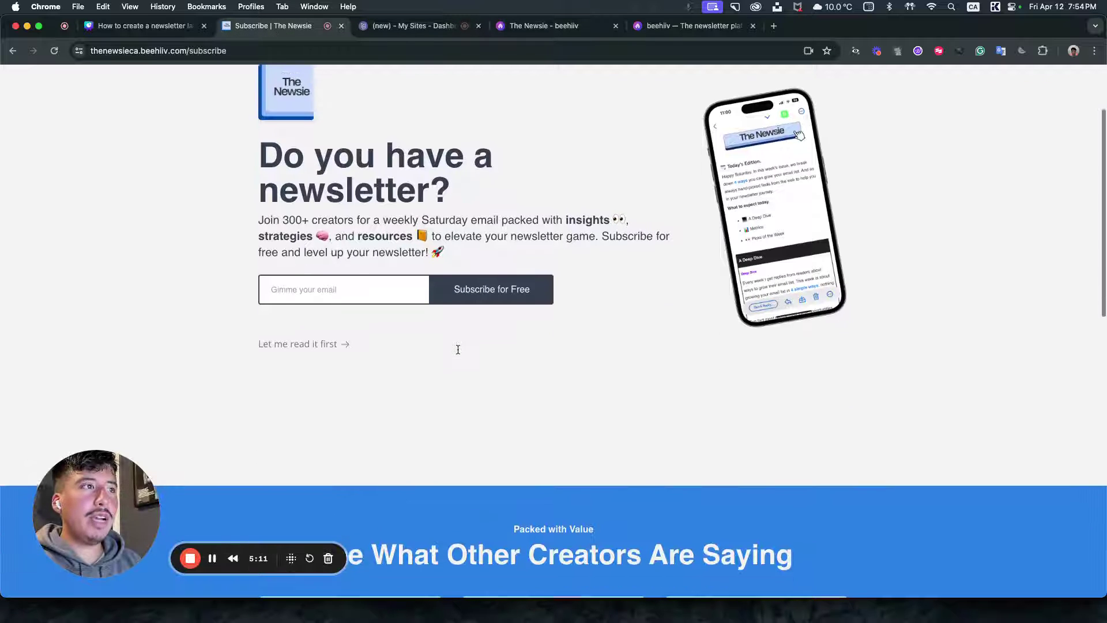
pyautogui.scroll(2, 792, 220)
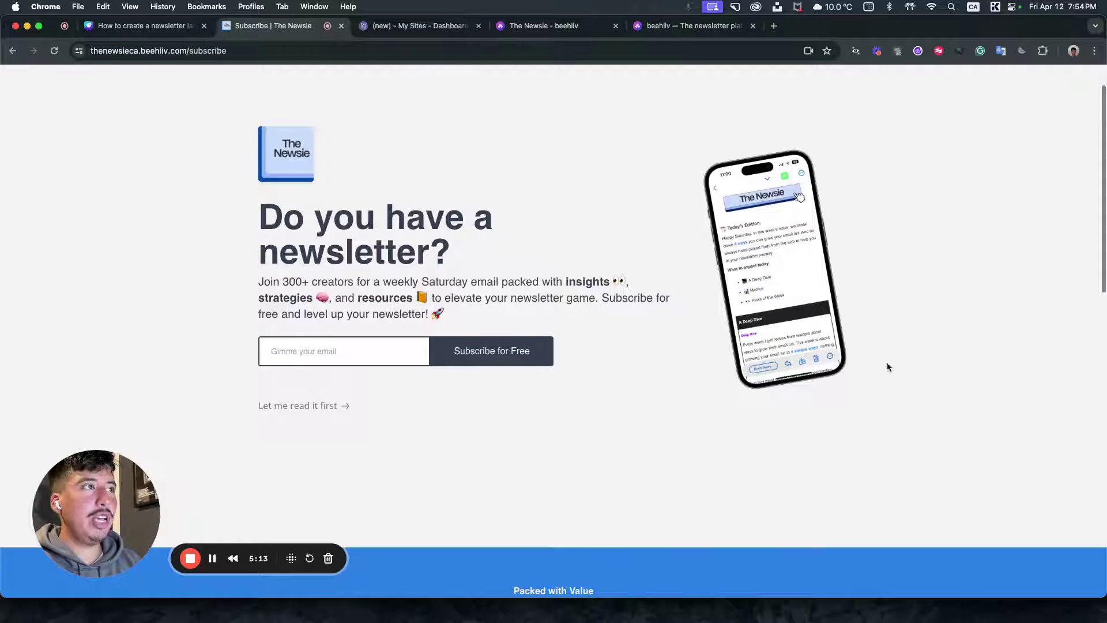
pyautogui.click(402, 32)
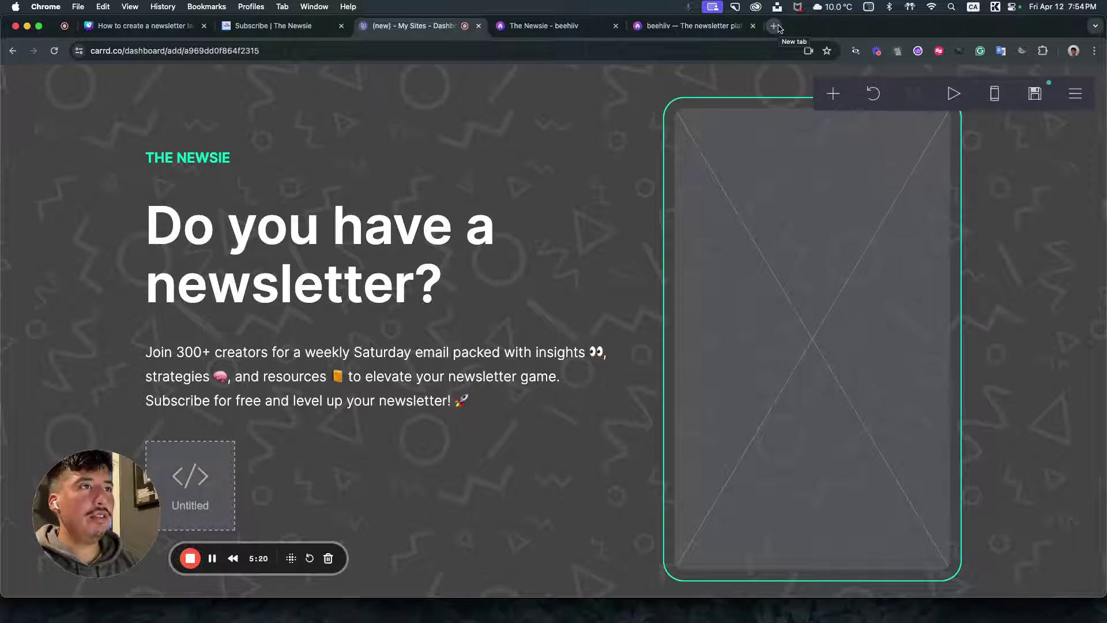
# - Open shots.so in a new browser tab
pyautogui.click(775, 26)
pyautogui.write('shots.so')
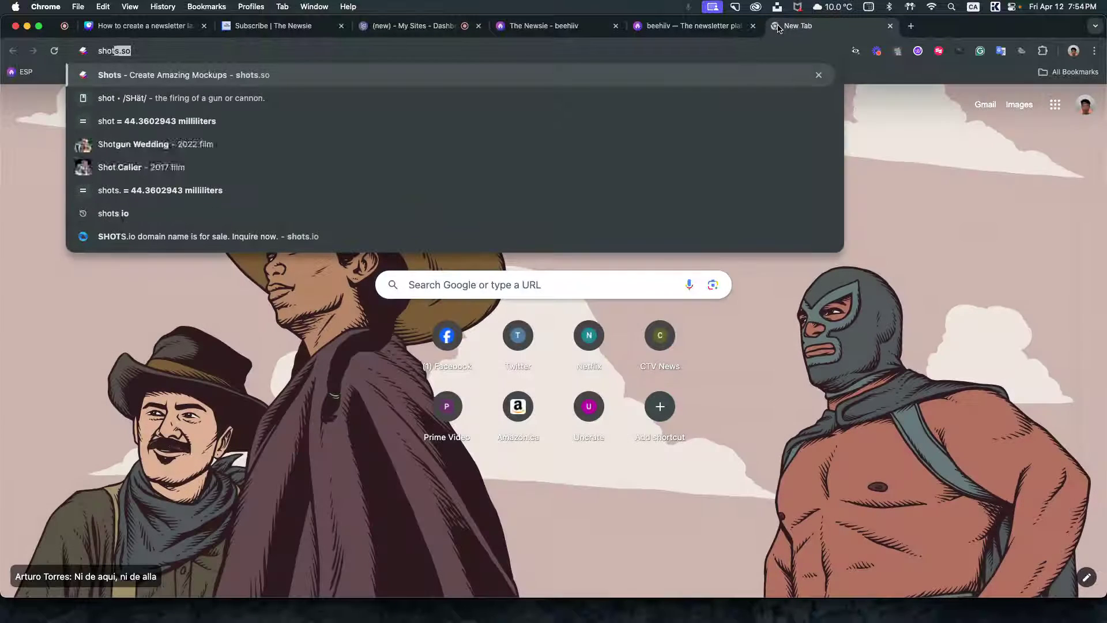
pyautogui.press('Return')
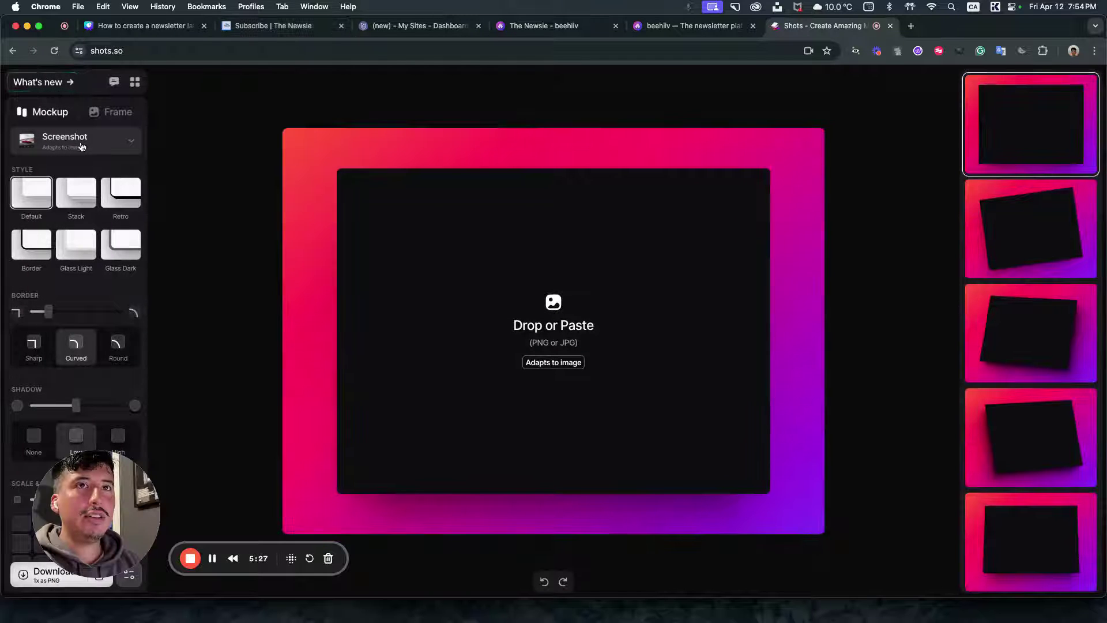
# - Put the Newsie screenshot into an iPhone 15 Pro Max phone mockup
pyautogui.click(87, 147)
pyautogui.click(84, 177)
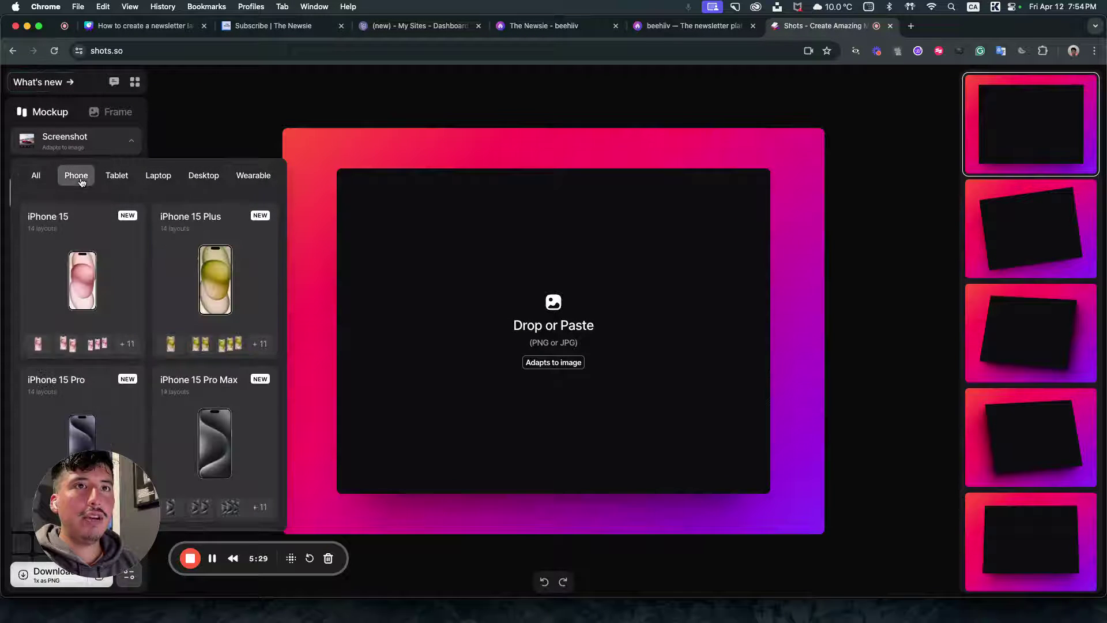
pyautogui.click(205, 100)
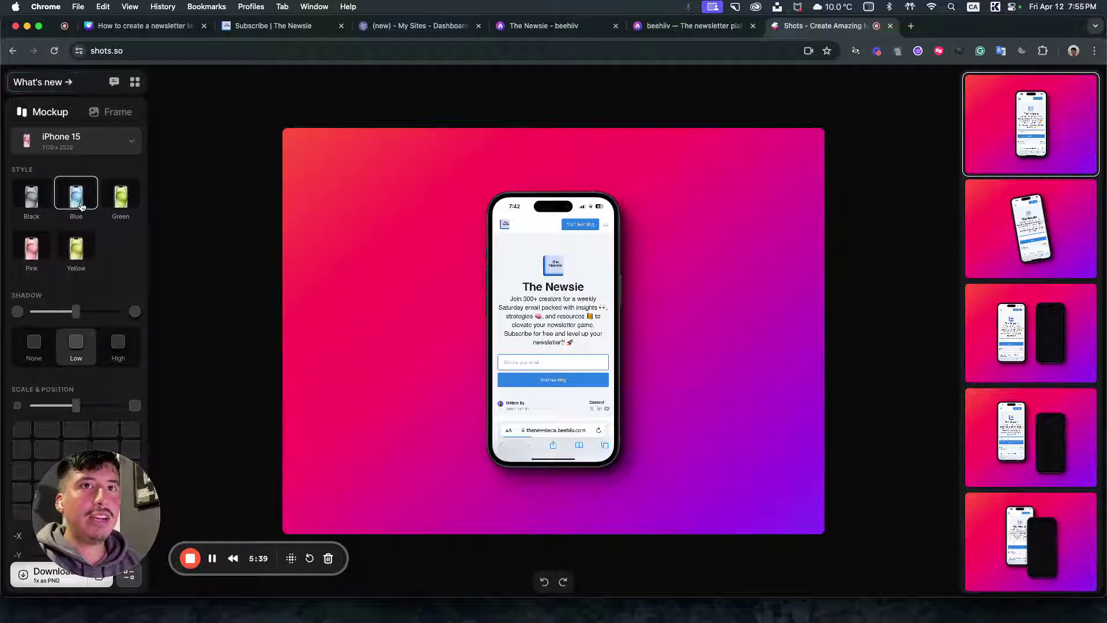
pyautogui.click(87, 145)
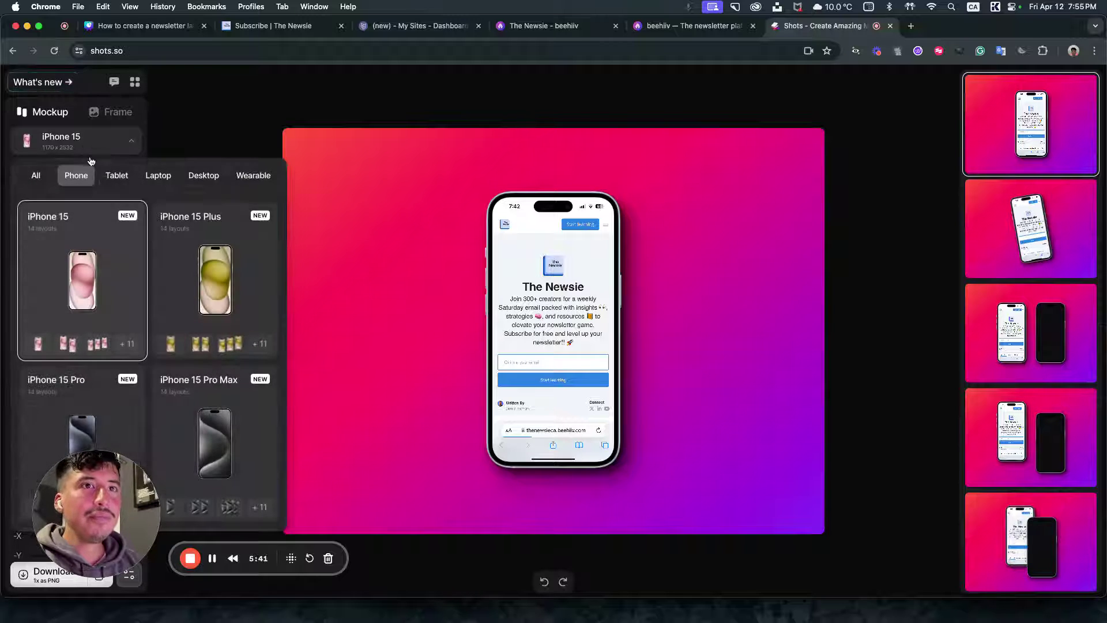
pyautogui.scroll(-3, 239, 354)
pyautogui.click(239, 353)
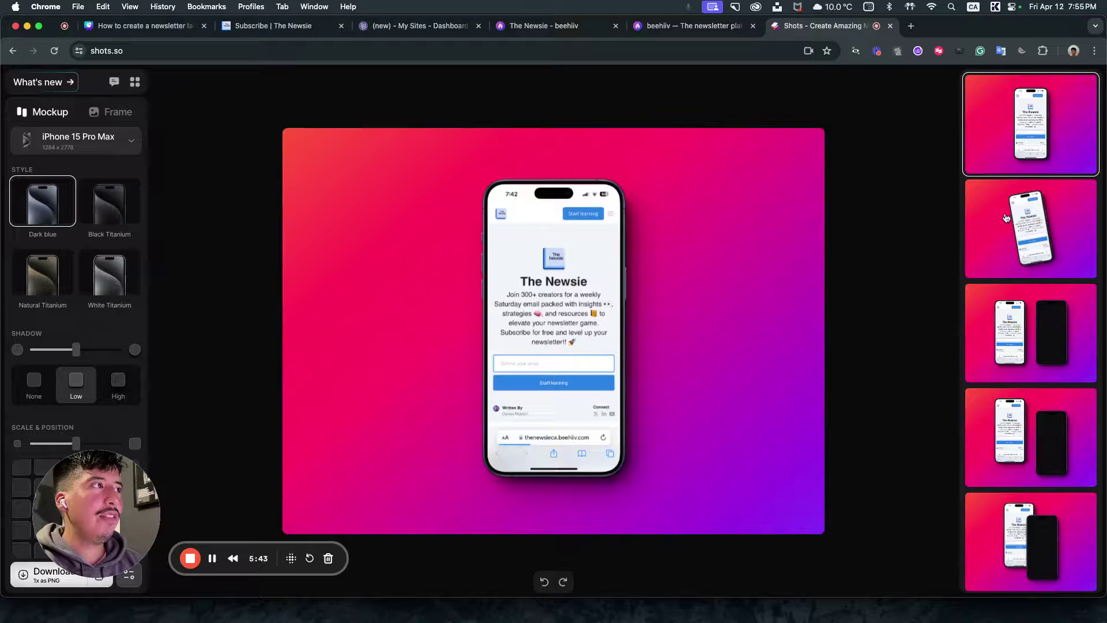
# - Switch the mockup to the tilted layout with shadow set to None
pyautogui.click(1022, 222)
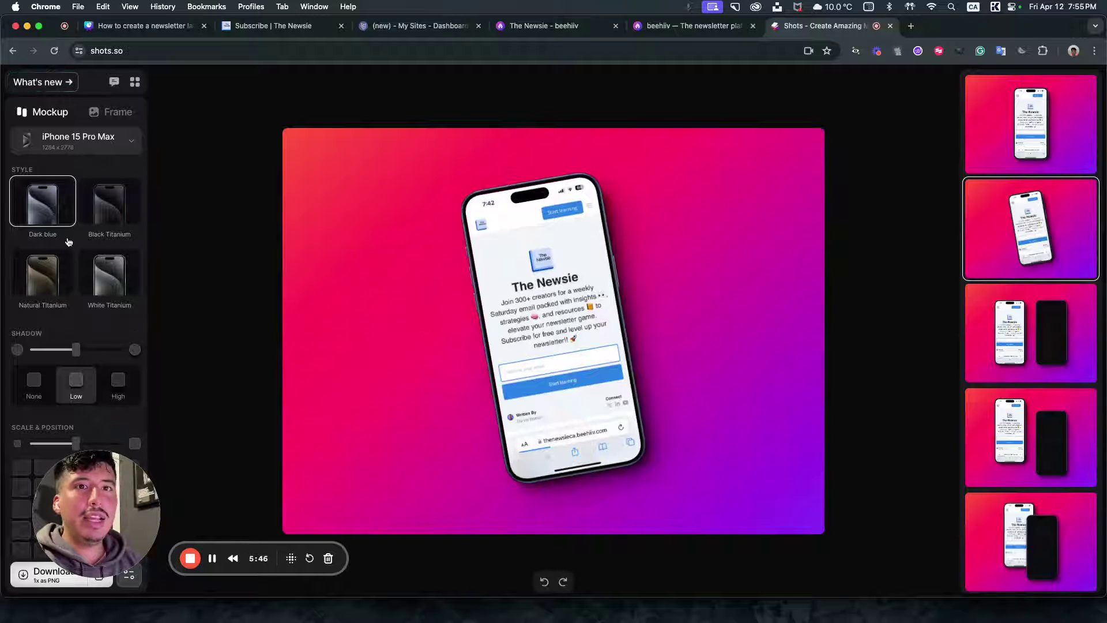
pyautogui.scroll(-2, 68, 242)
pyautogui.moveTo(76, 273)
pyautogui.mouseDown()
pyautogui.moveTo(110, 274)
pyautogui.moveTo(67, 277)
pyautogui.mouseUp()
pyautogui.click(113, 301)
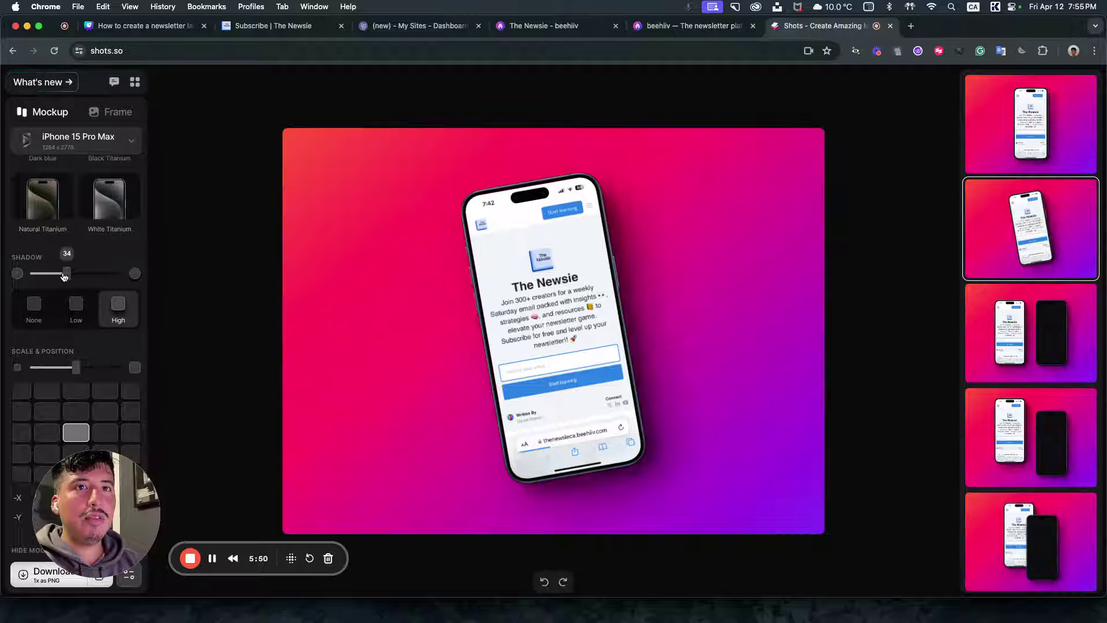
pyautogui.click(24, 319)
# - Enlarge the phone mockup to scale 93 so it fills the frame
pyautogui.scroll(-1, 71, 366)
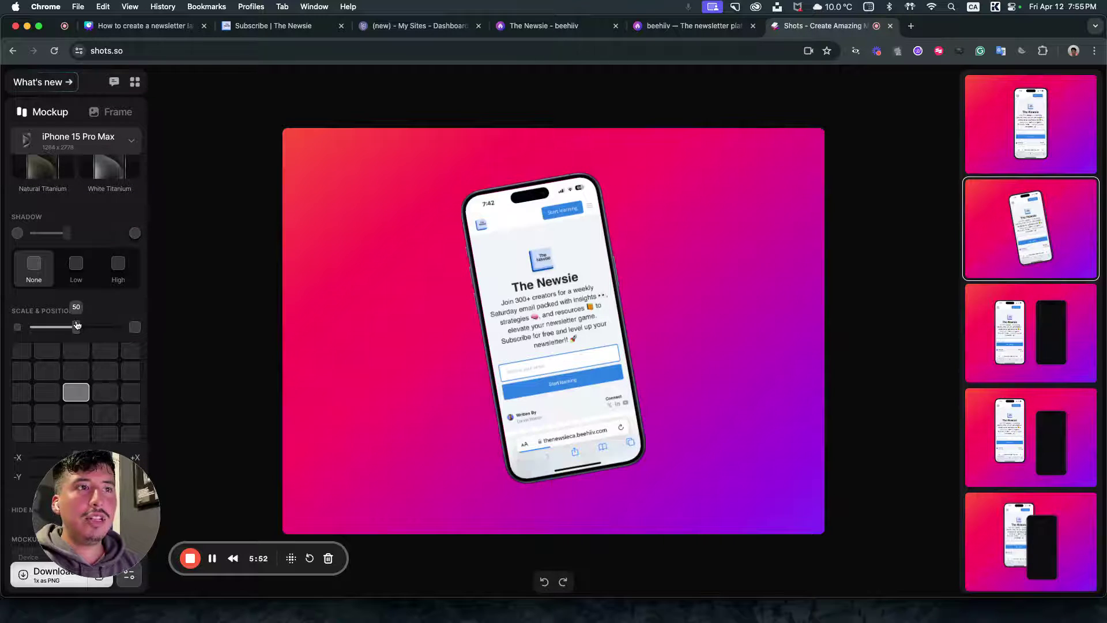
pyautogui.moveTo(77, 324); pyautogui.dragTo(116, 330)
pyautogui.scroll(1, 66, 354)
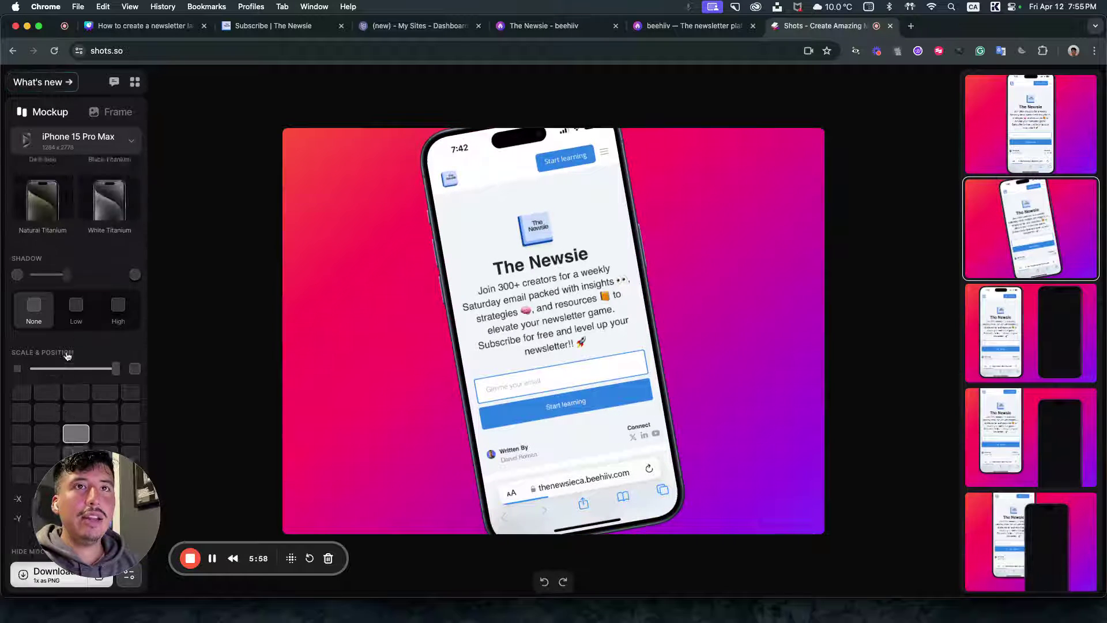
pyautogui.scroll(2, 66, 356)
pyautogui.click(105, 118)
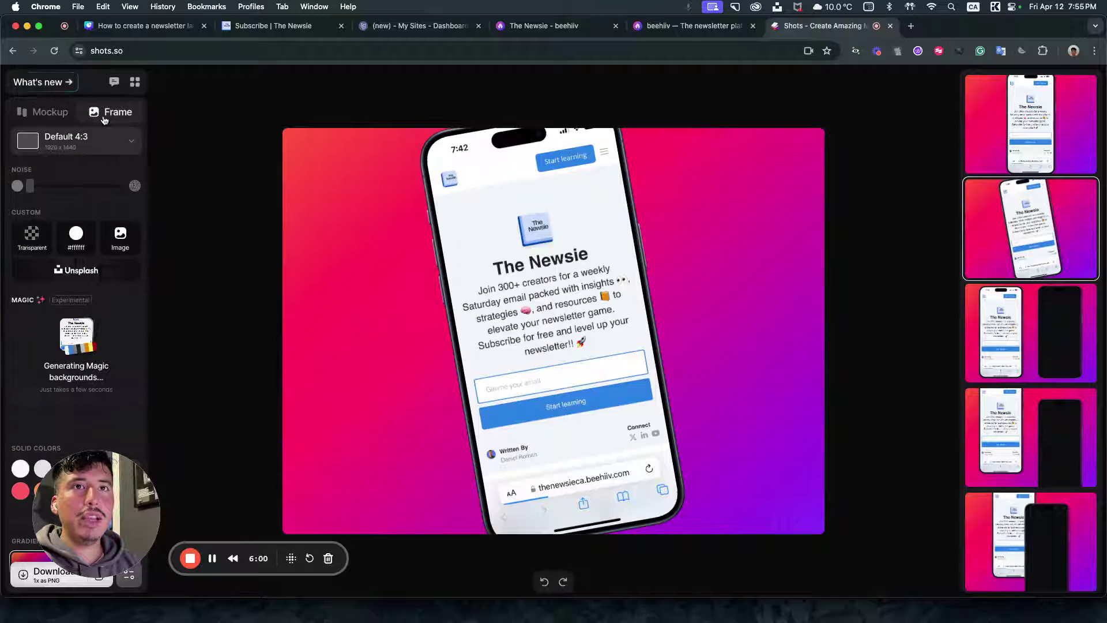
# - Make the mockup background transparent and download it as PNG 244shots_so.png
pyautogui.click(31, 234)
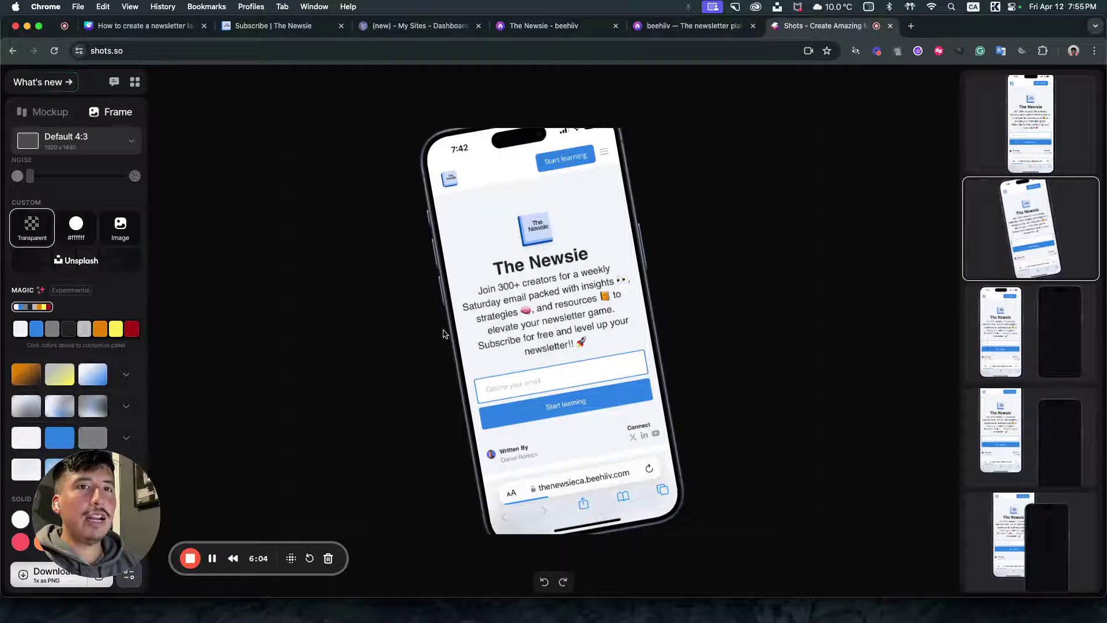
pyautogui.click(413, 25)
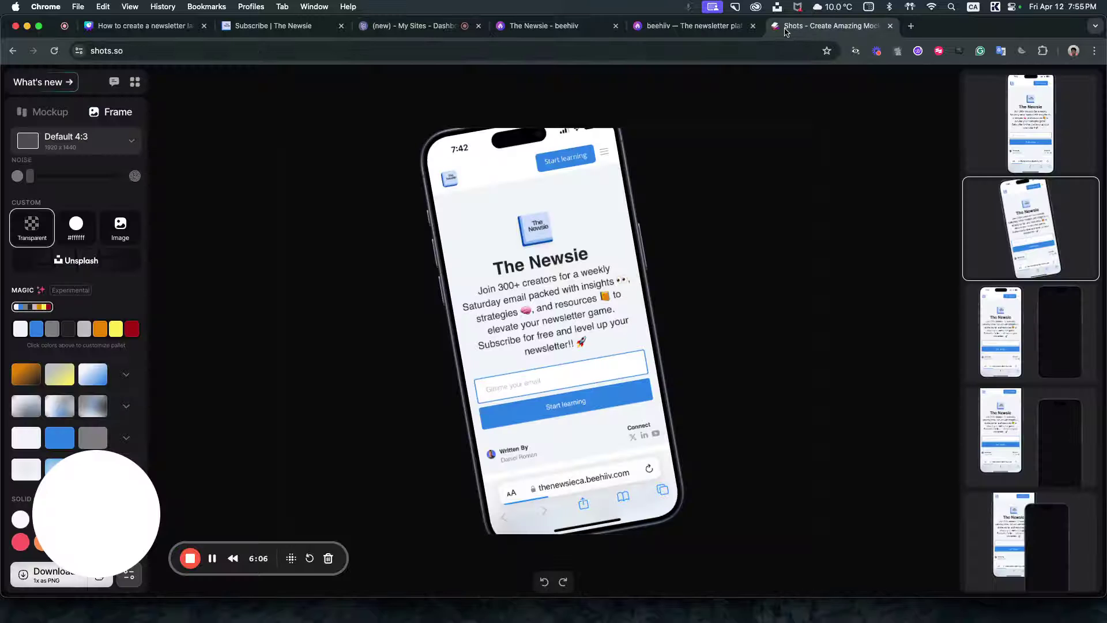
pyautogui.click(788, 32)
pyautogui.scroll(-5, 123, 419)
pyautogui.scroll(-10, 123, 419)
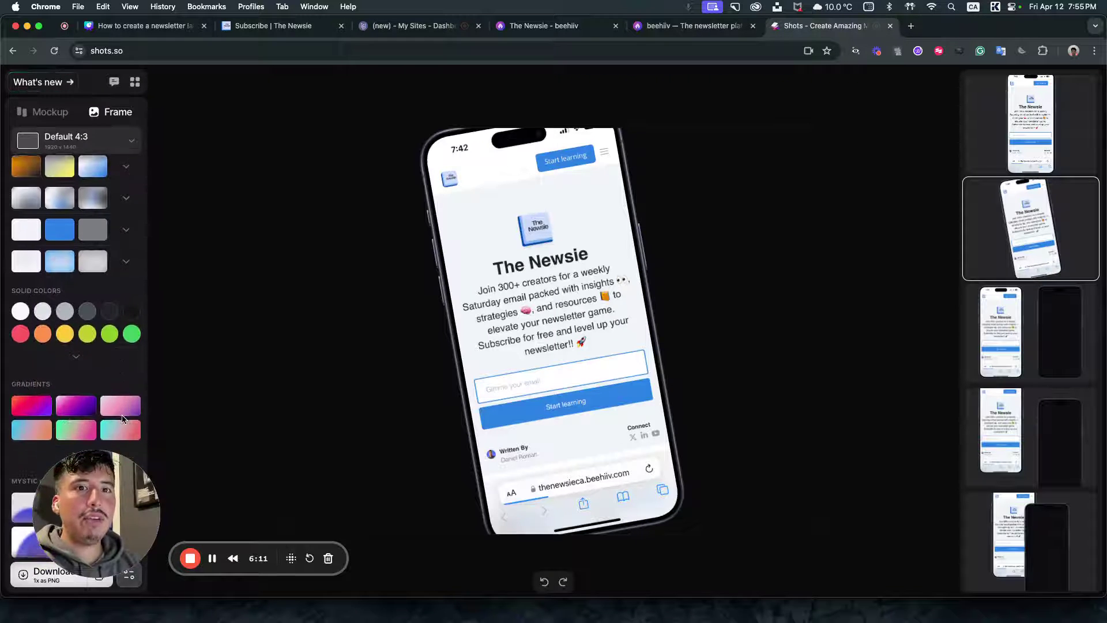
pyautogui.click(23, 575)
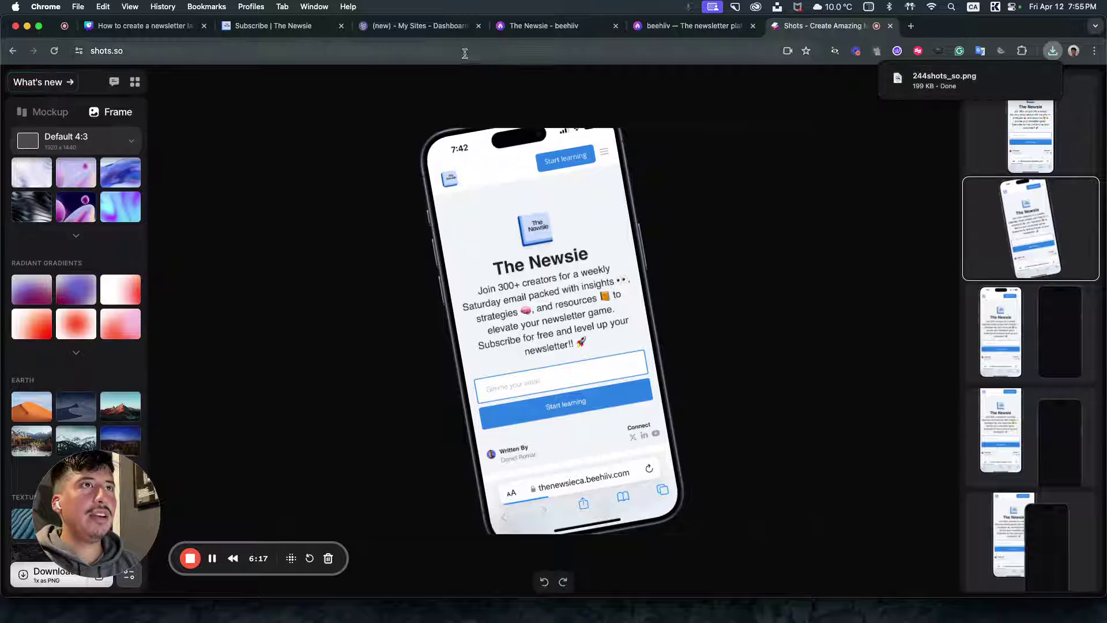
pyautogui.click(427, 27)
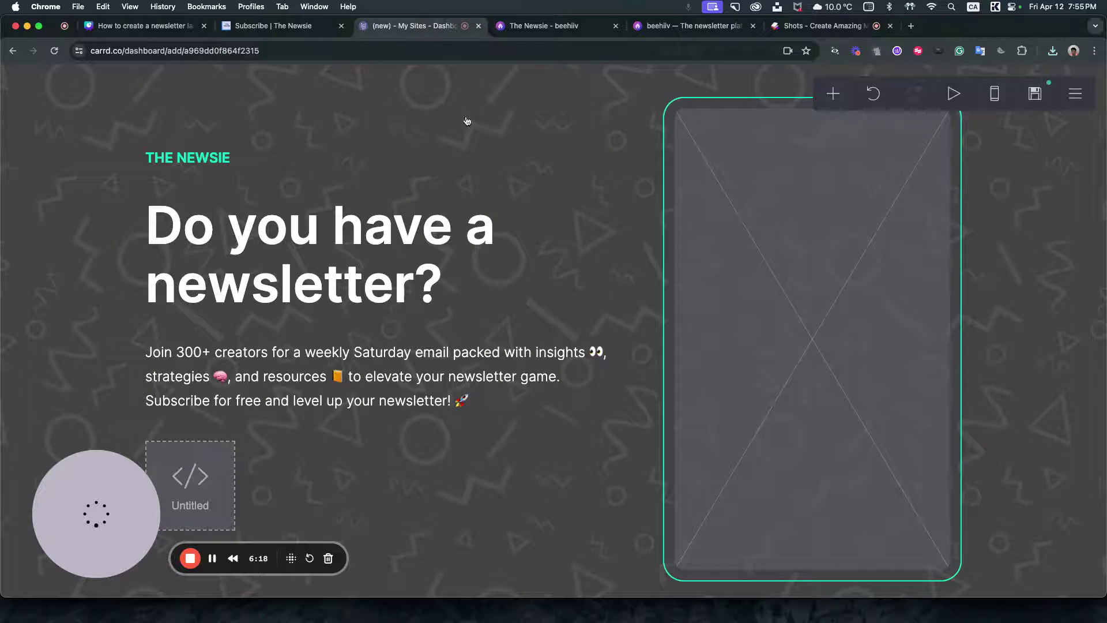
# - Upload 244shots_so.png into the empty image element, cropping to cover the whole picture
pyautogui.click(778, 277)
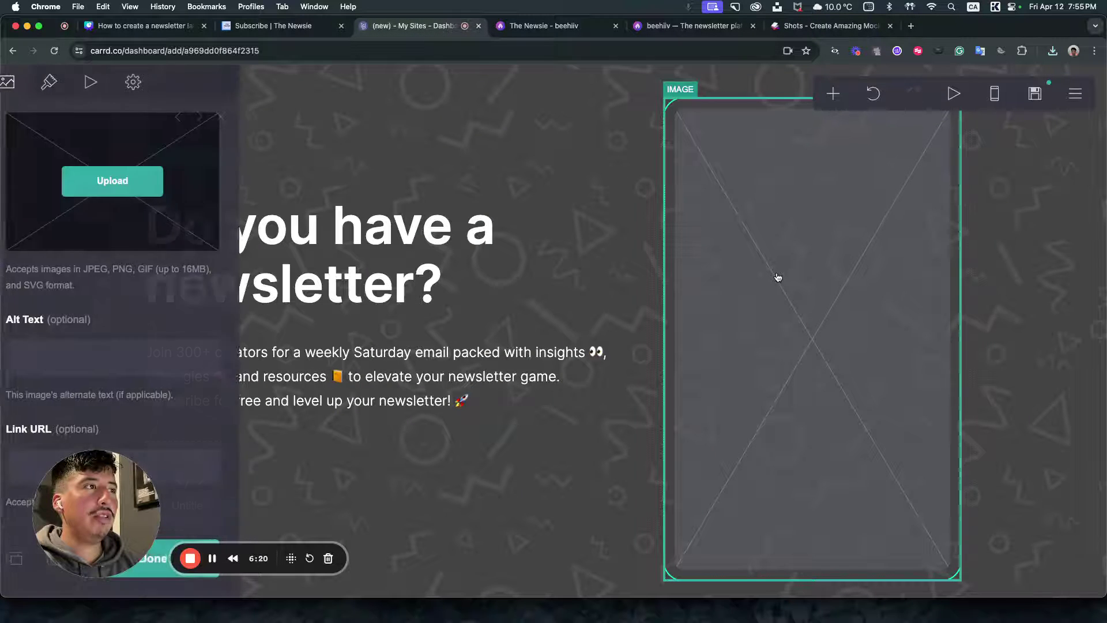
pyautogui.click(163, 193)
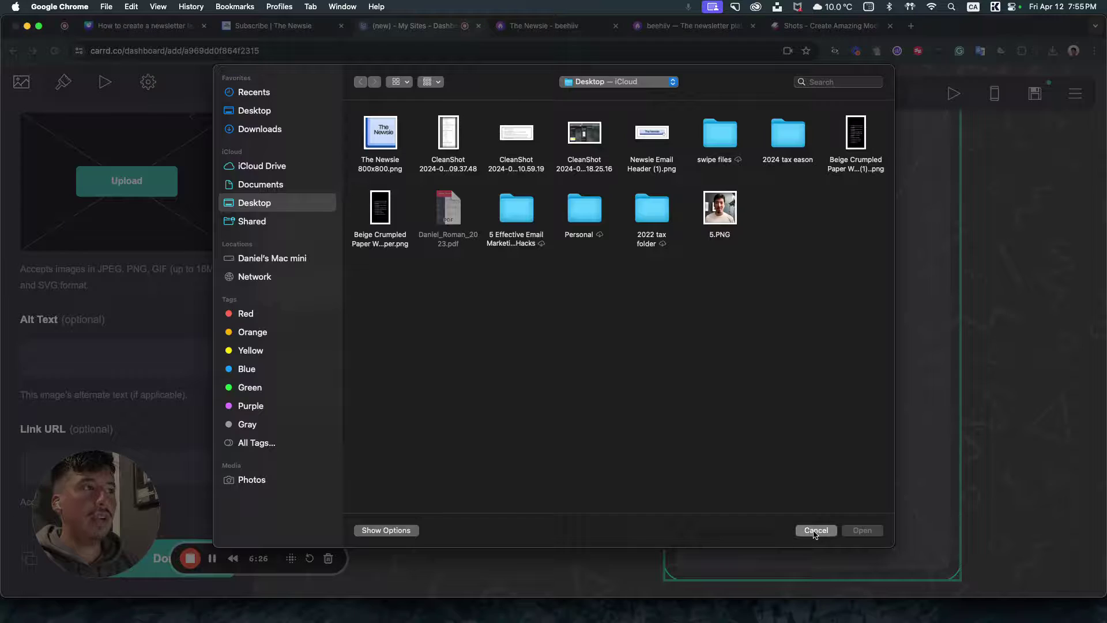
pyautogui.click(816, 530)
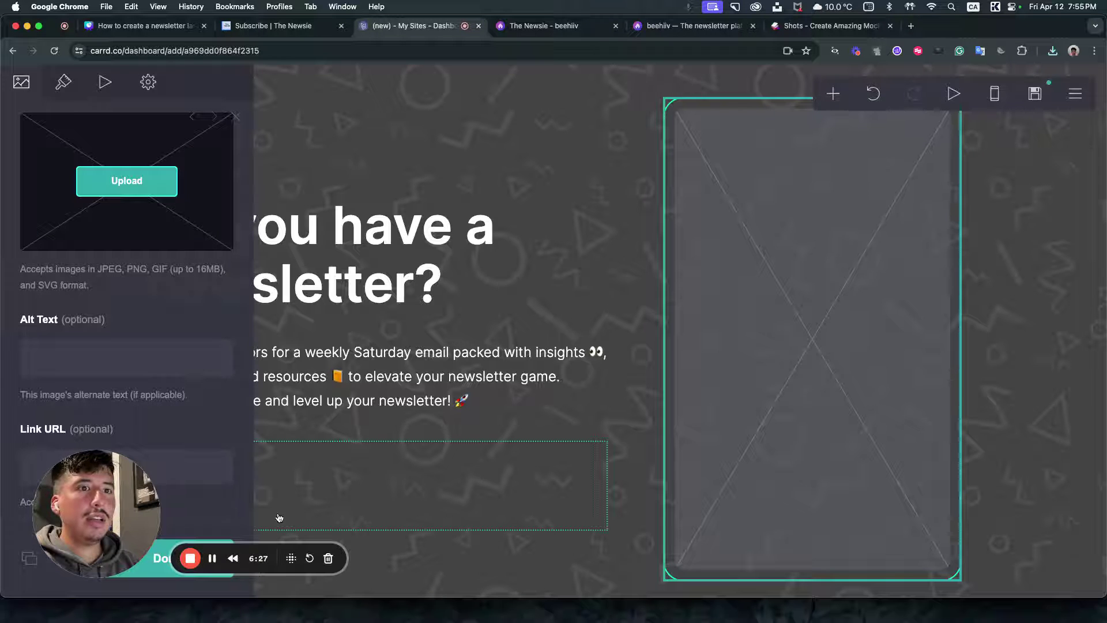
pyautogui.click(127, 181)
pyautogui.click(384, 134)
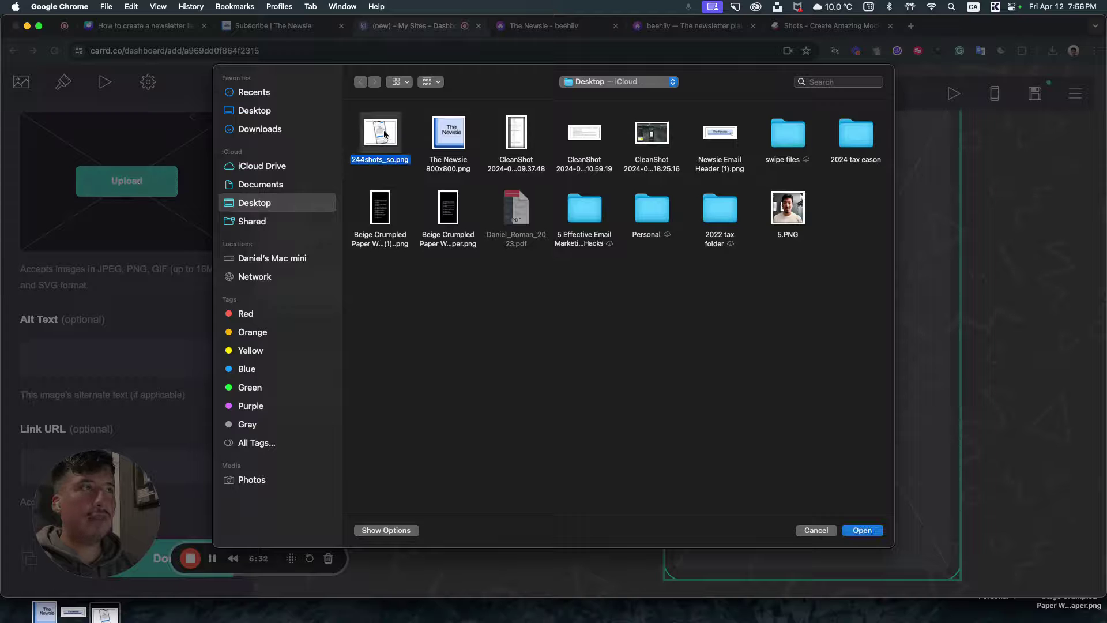
pyautogui.click(868, 531)
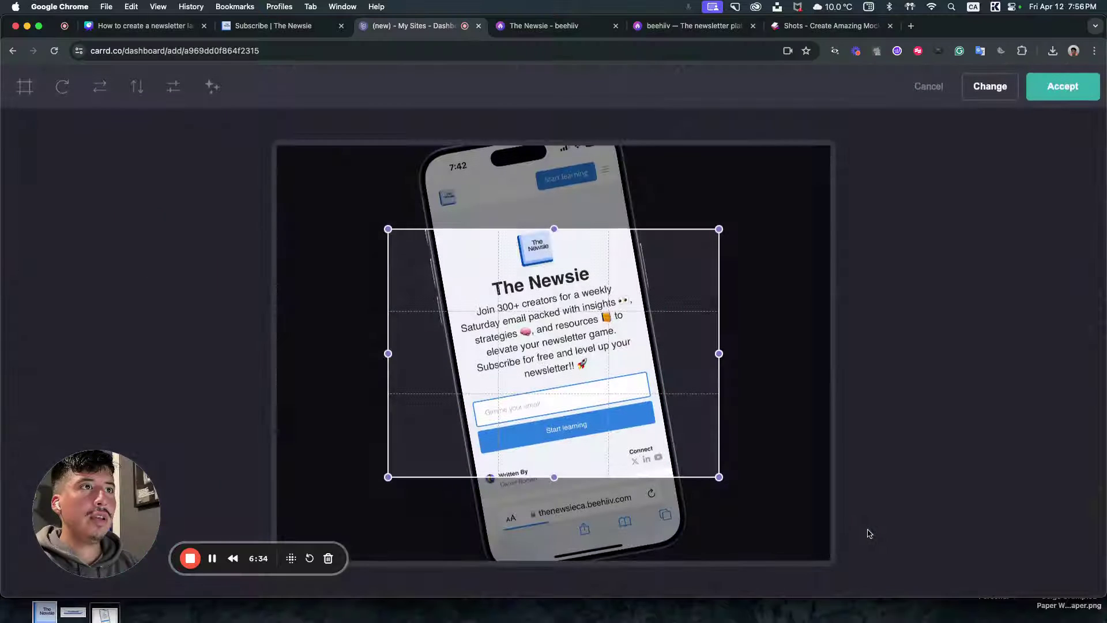
pyautogui.moveTo(719, 229); pyautogui.dragTo(830, 146)
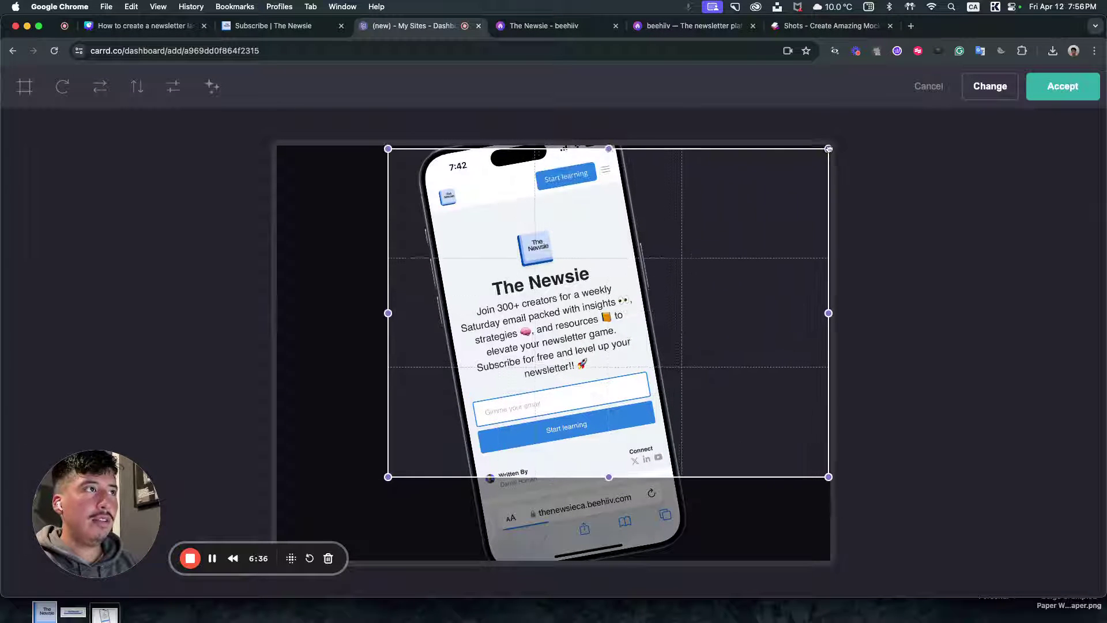
pyautogui.moveTo(388, 474); pyautogui.dragTo(252, 604)
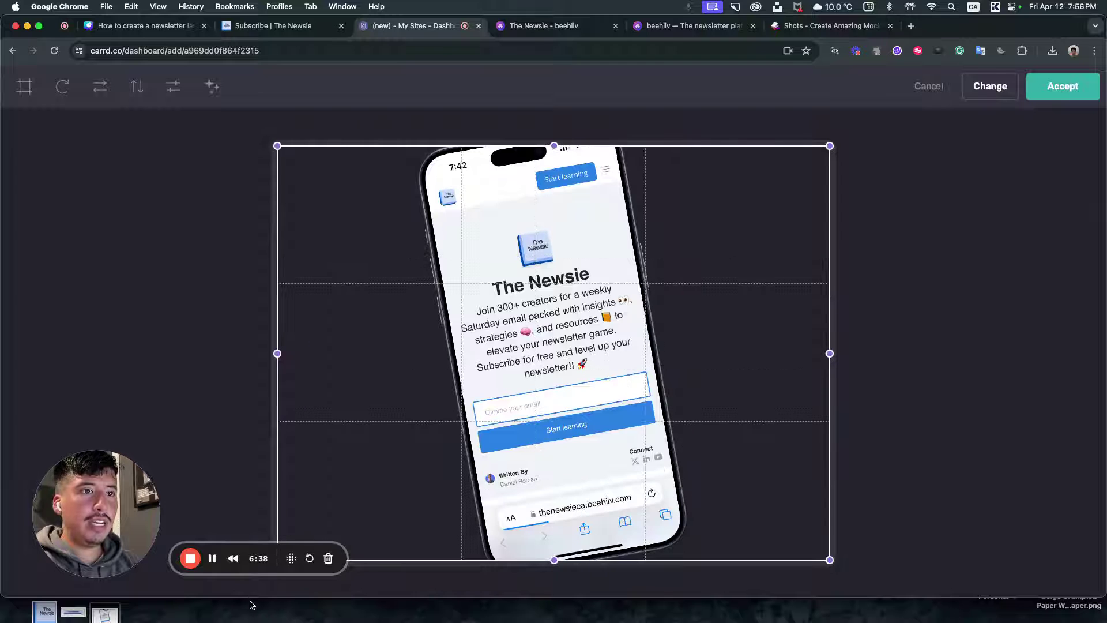
pyautogui.click(1063, 86)
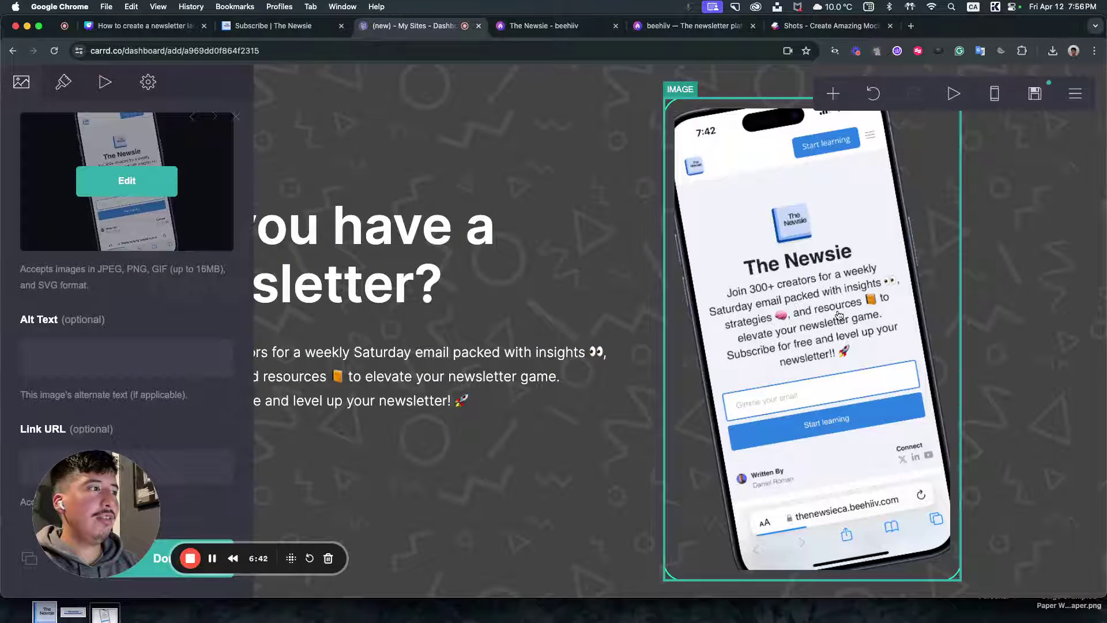
# - Tighten the crop box around the phone in the mockup image
pyautogui.click(127, 181)
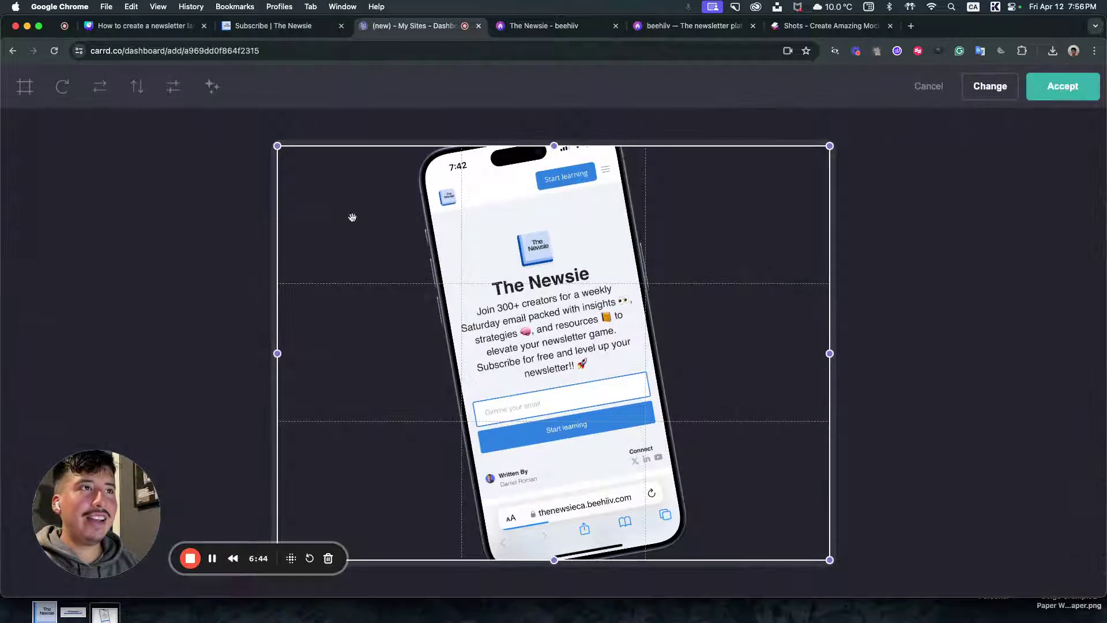
pyautogui.moveTo(832, 148); pyautogui.dragTo(732, 188)
pyautogui.moveTo(344, 452); pyautogui.dragTo(381, 430)
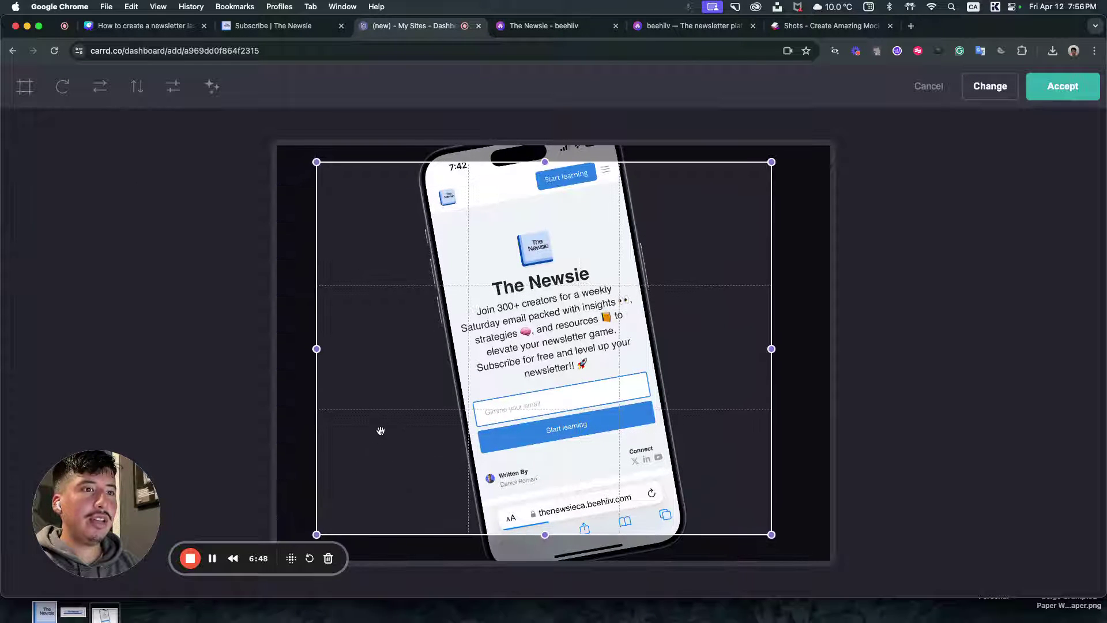
pyautogui.moveTo(317, 534); pyautogui.dragTo(381, 495)
pyautogui.moveTo(535, 455); pyautogui.dragTo(534, 478)
pyautogui.press('Return')
pyautogui.scroll(-5, 213, 557)
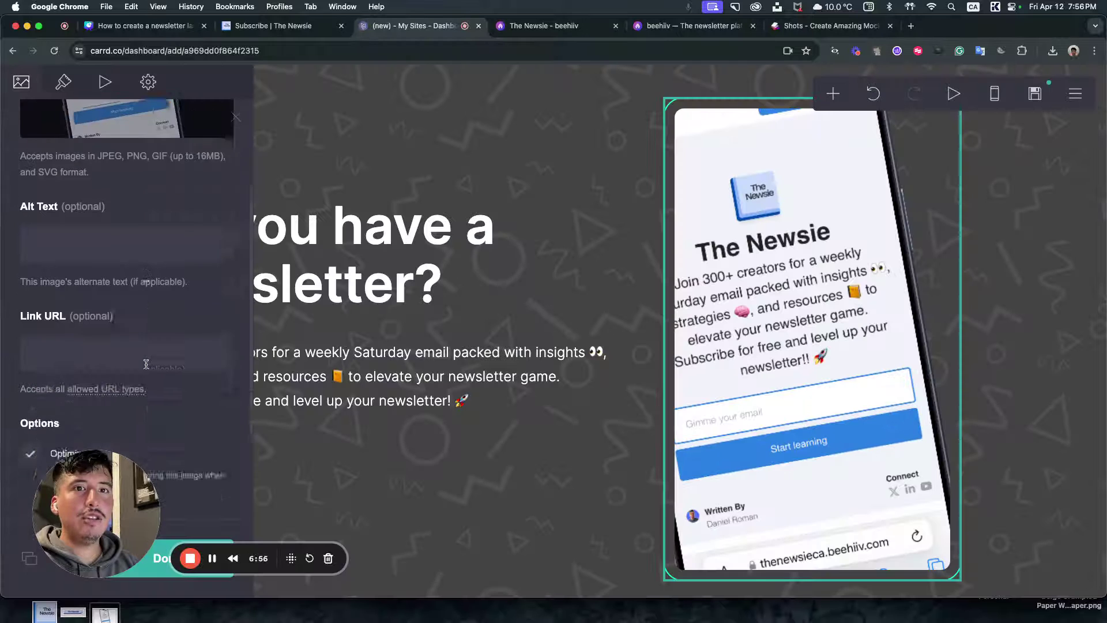
pyautogui.press('Escape')
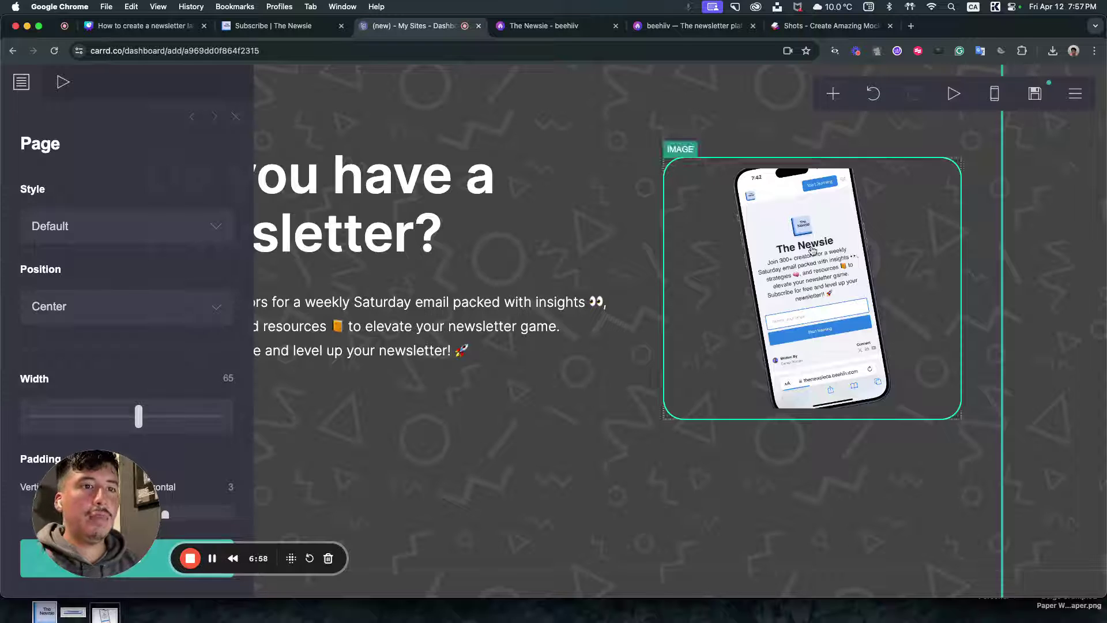
# - Resize the phone image to width 41.125 and height 24
pyautogui.click(731, 274)
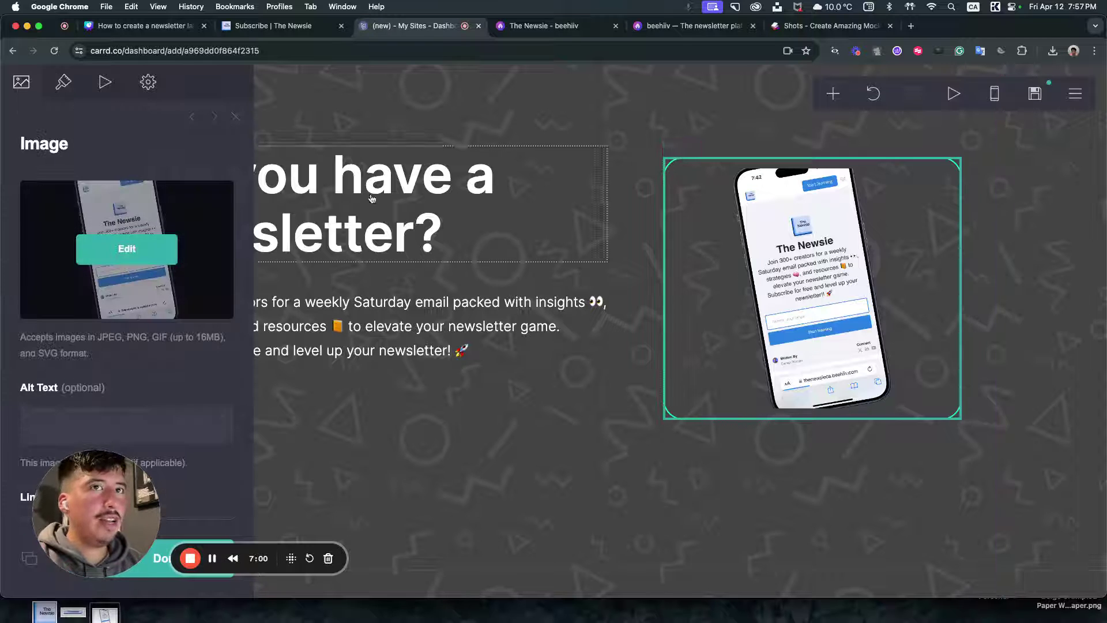
pyautogui.click(82, 84)
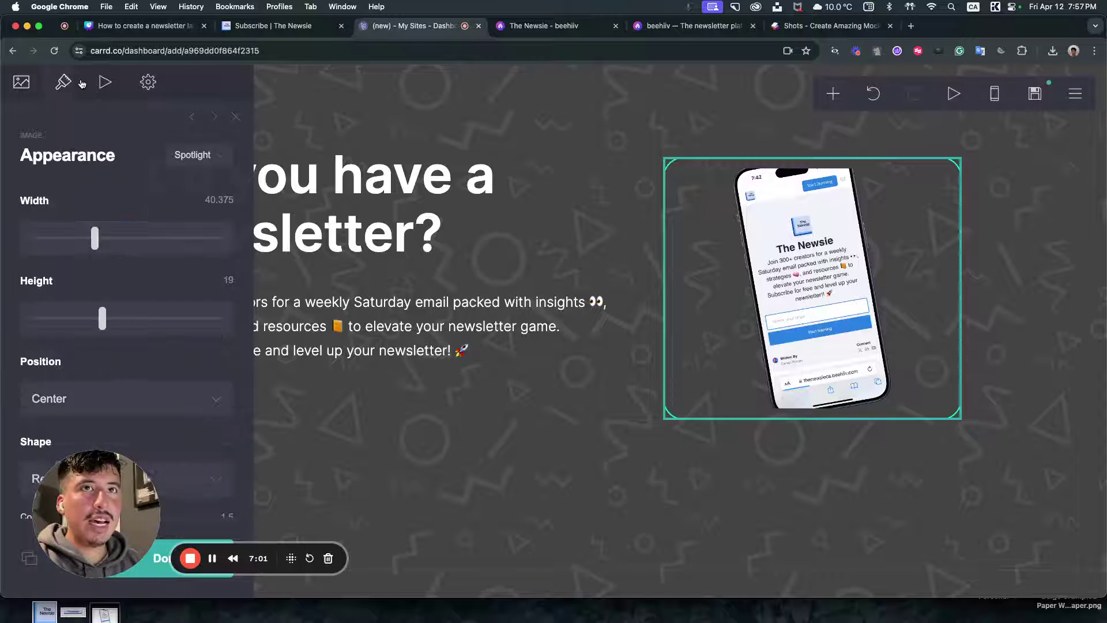
pyautogui.click(95, 246)
pyautogui.moveTo(99, 245); pyautogui.dragTo(95, 242)
pyautogui.moveTo(102, 317)
pyautogui.mouseDown()
pyautogui.moveTo(178, 316)
pyautogui.moveTo(122, 316)
pyautogui.mouseUp()
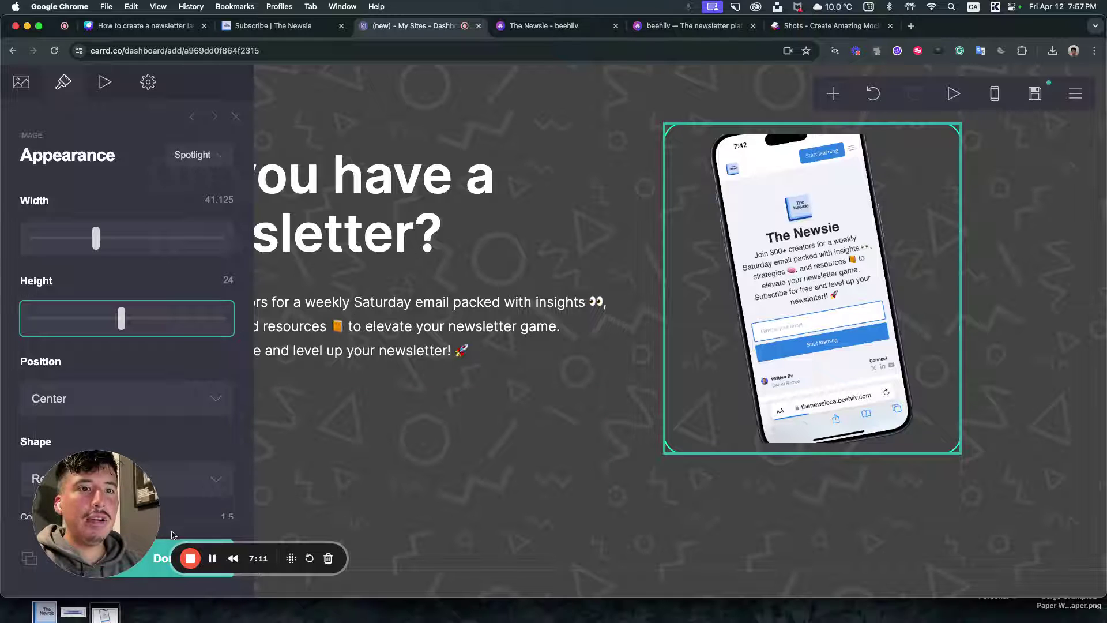
pyautogui.click(169, 545)
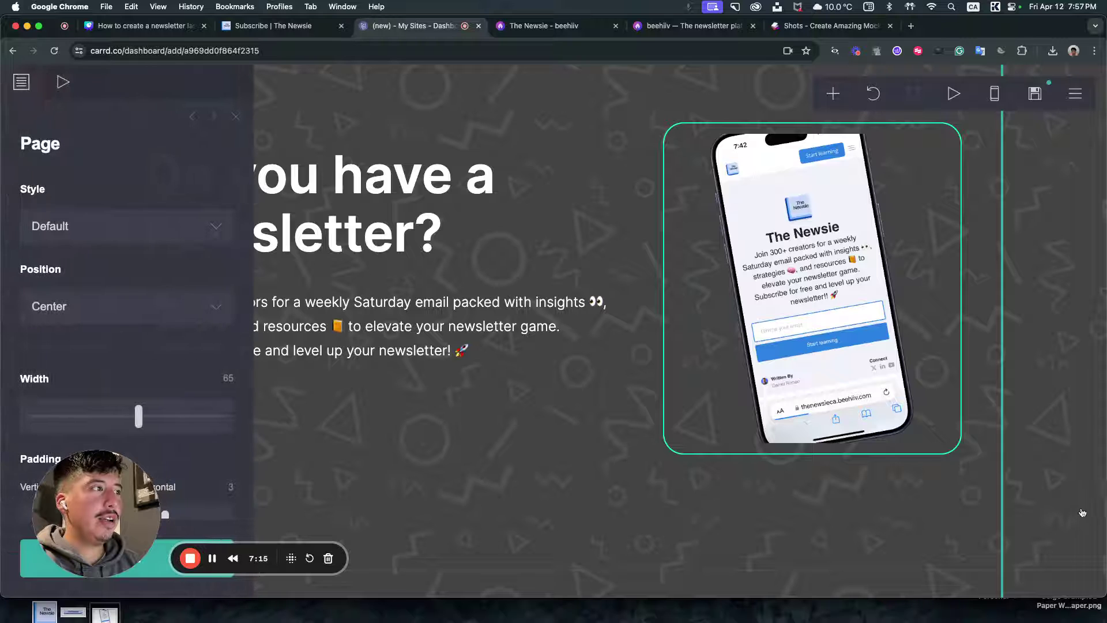
pyautogui.click(972, 539)
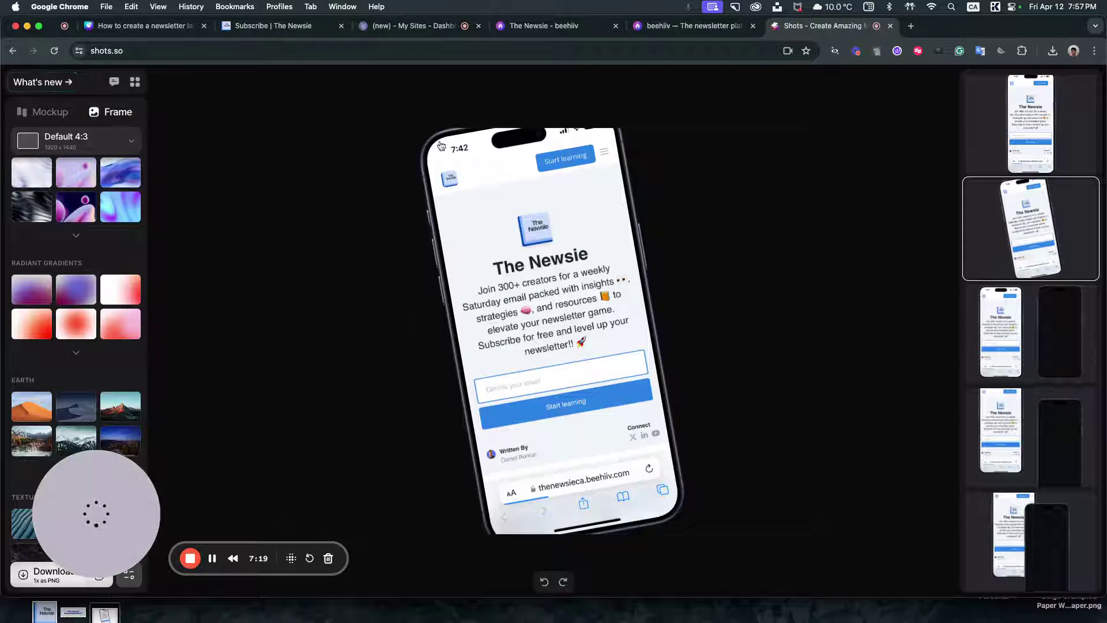
# - Scroll over the finished Carrd hero, then bring up the 'Subscribe | The Newsie' beehiiv tab
pyautogui.click(440, 33)
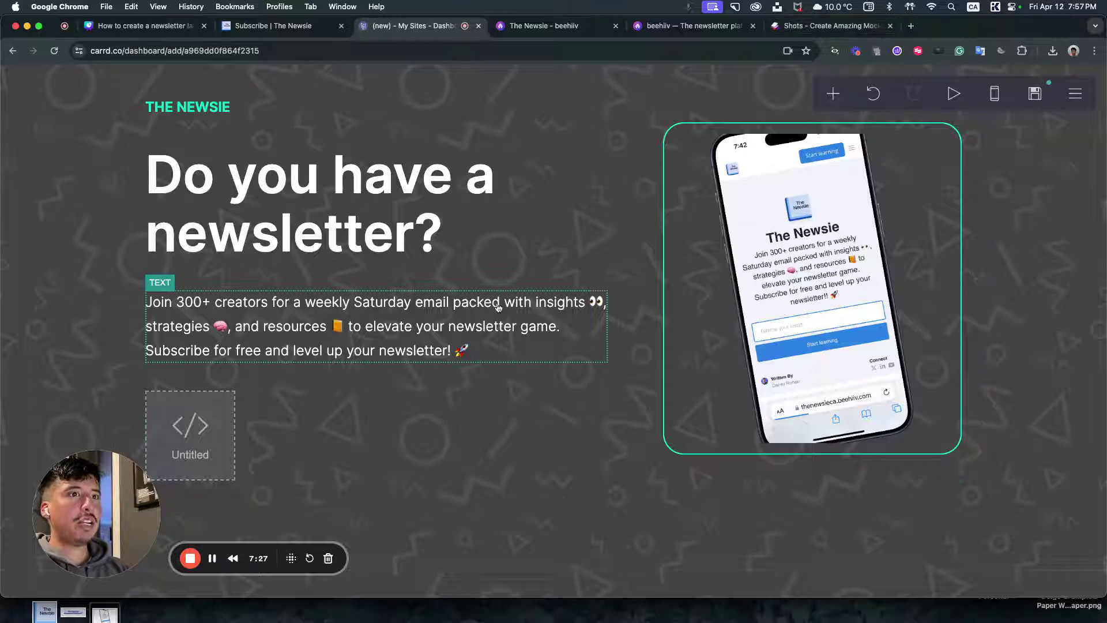
pyautogui.scroll(-2, 500, 369)
pyautogui.scroll(2, 503, 369)
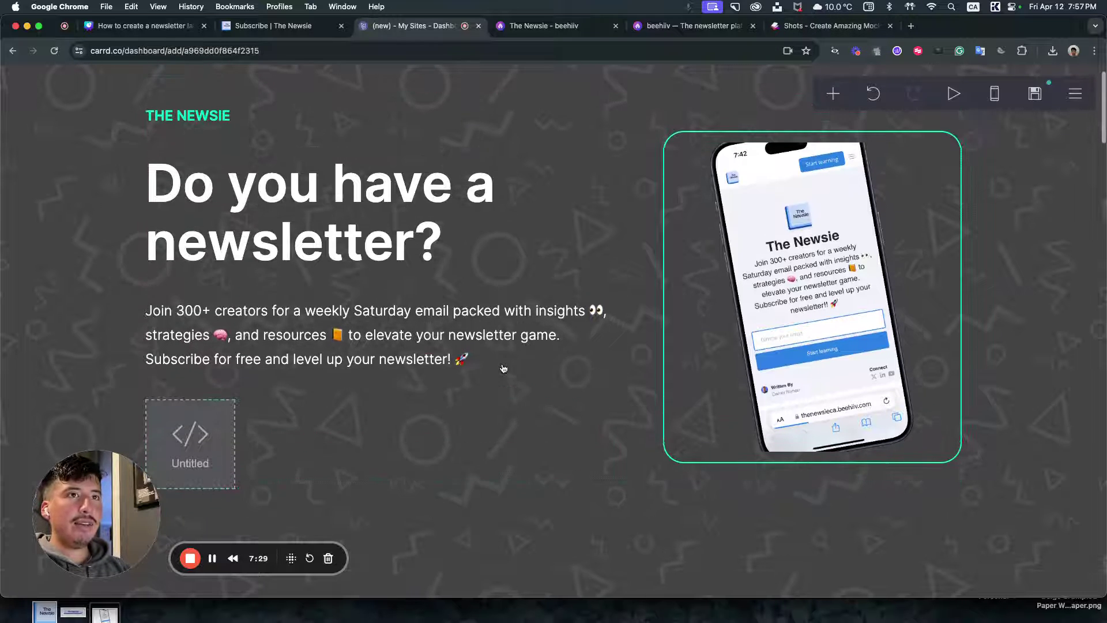
pyautogui.click(289, 18)
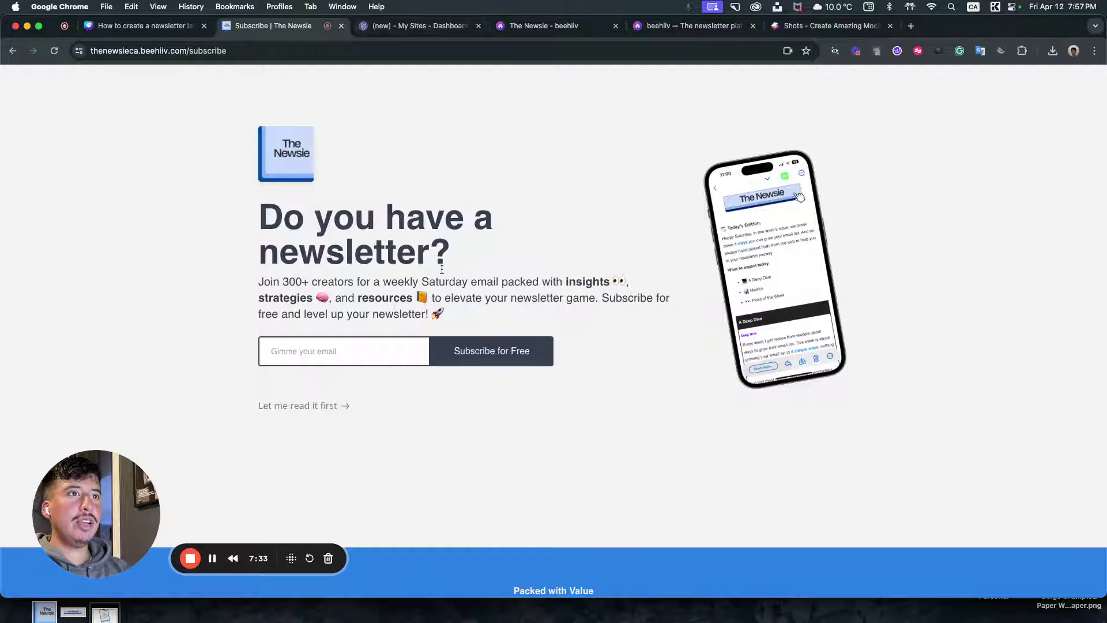
# - Scroll to beehiiv's creator testimonial cards, go back to Carrd, and open a new tab
pyautogui.scroll(-3, 442, 270)
pyautogui.scroll(-5, 442, 271)
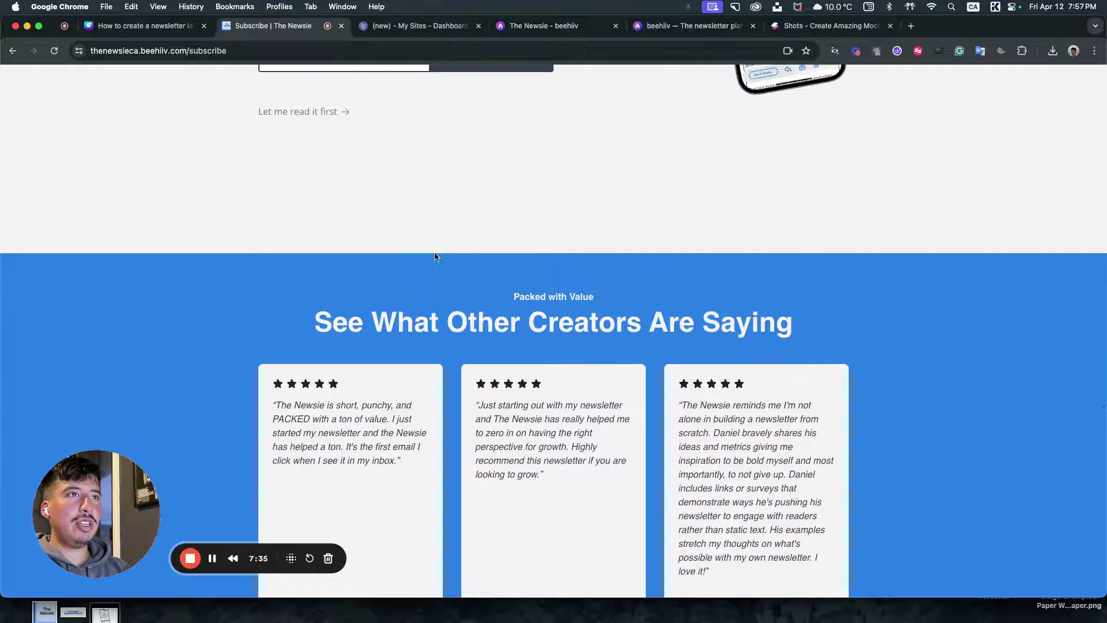
pyautogui.click(409, 26)
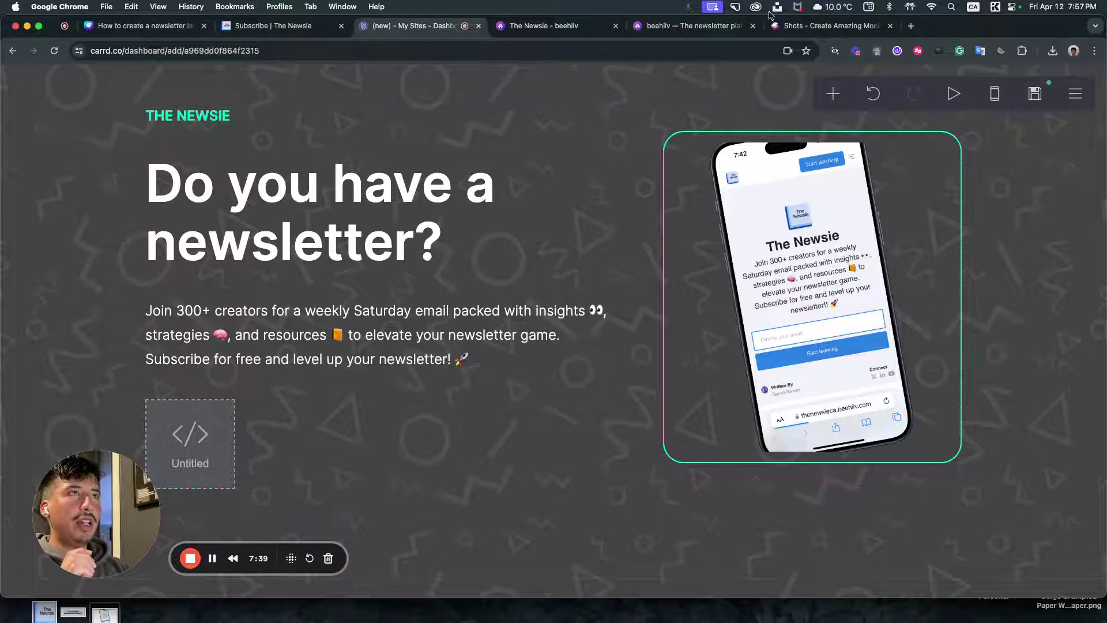
pyautogui.click(910, 26)
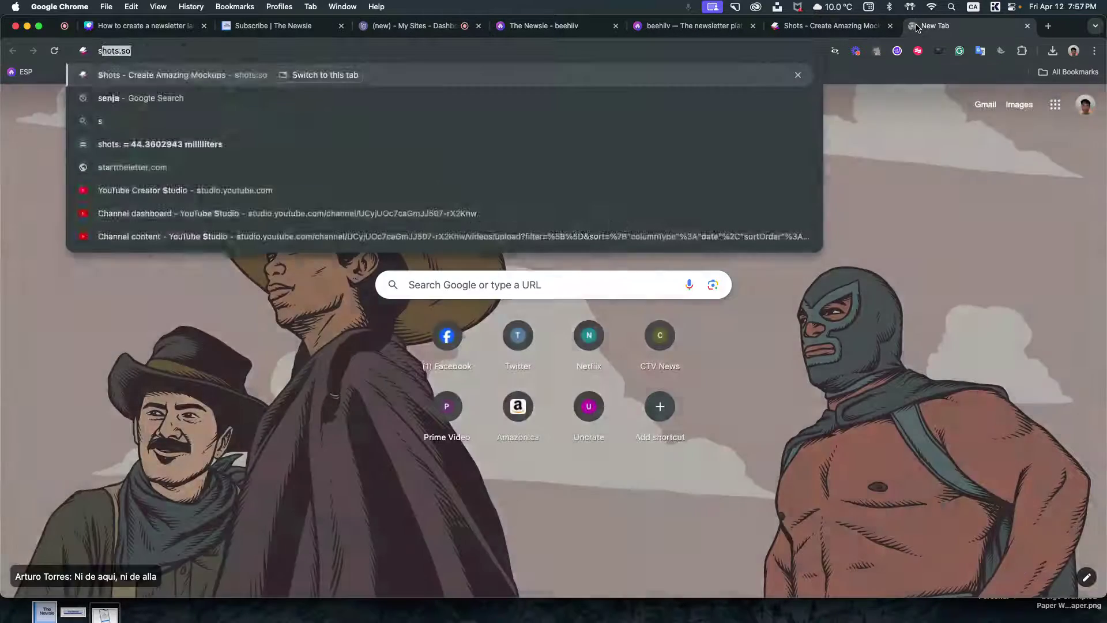
# - Search for senja, open senja.io and log in to the testimonials dashboard
pyautogui.write('se')
pyautogui.press('Return')
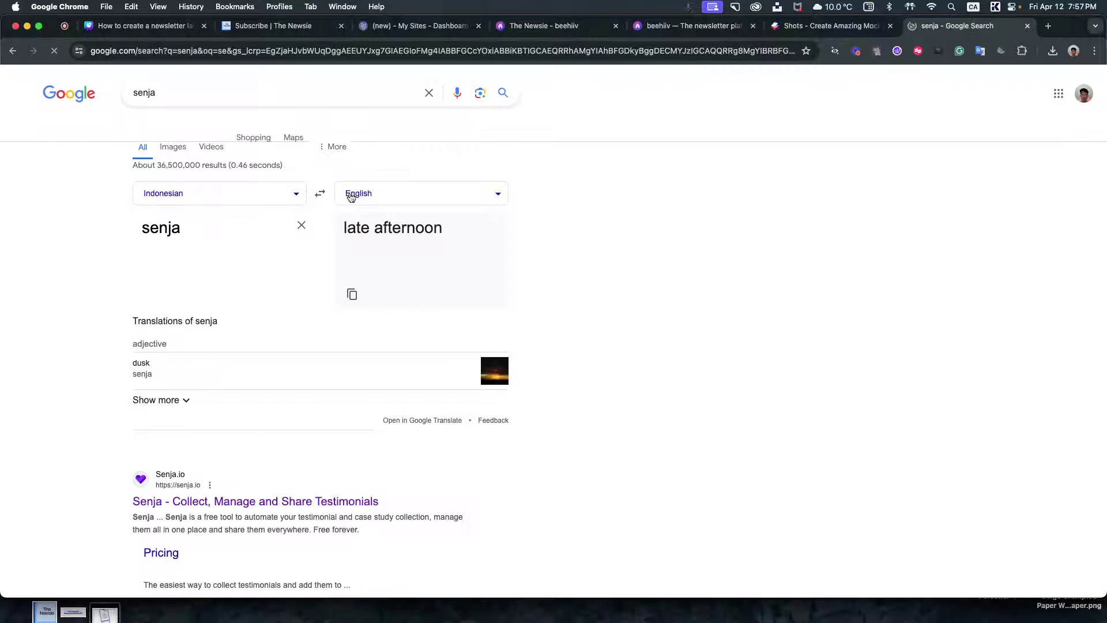
pyautogui.scroll(-3, 309, 306)
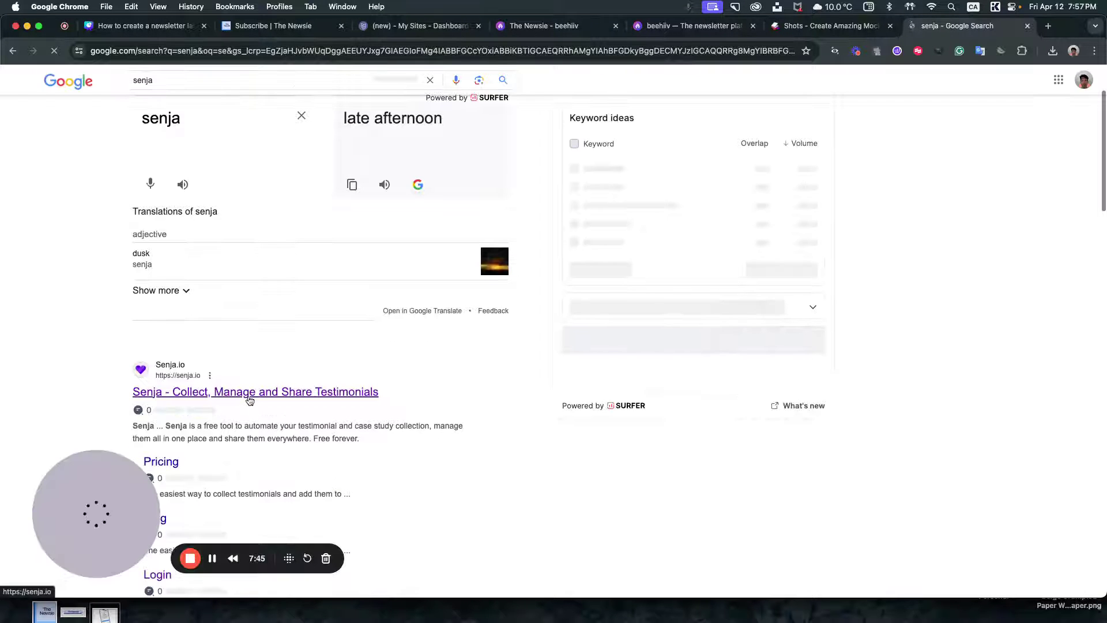
pyautogui.click(248, 394)
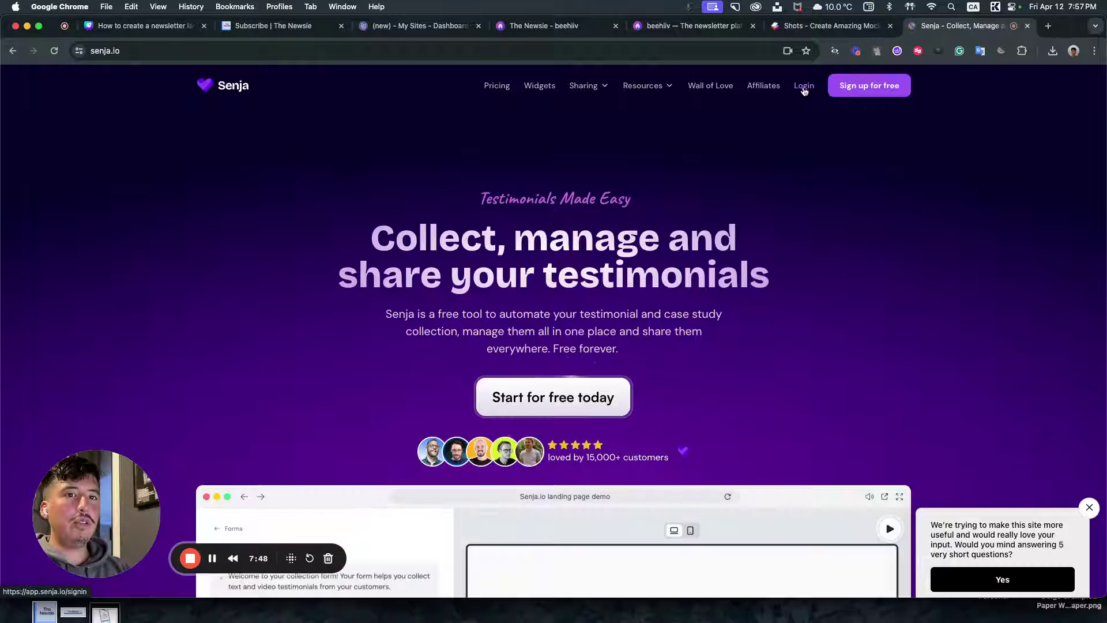
pyautogui.click(802, 87)
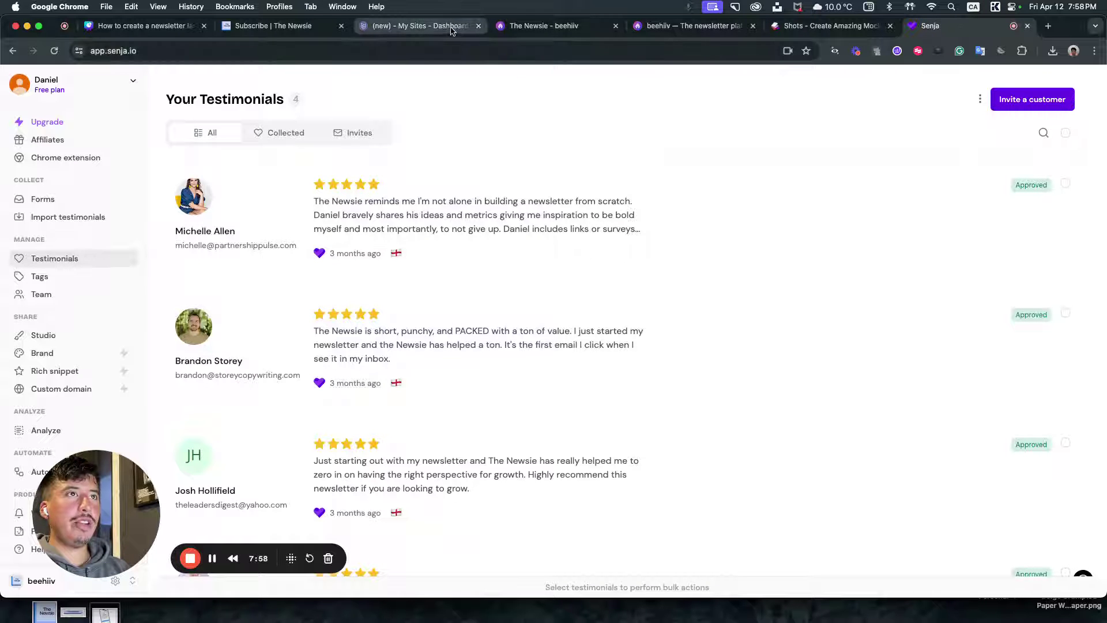
# - Select the 'short, punchy, and PACKED' testimonial and start a widget from it
pyautogui.click(271, 26)
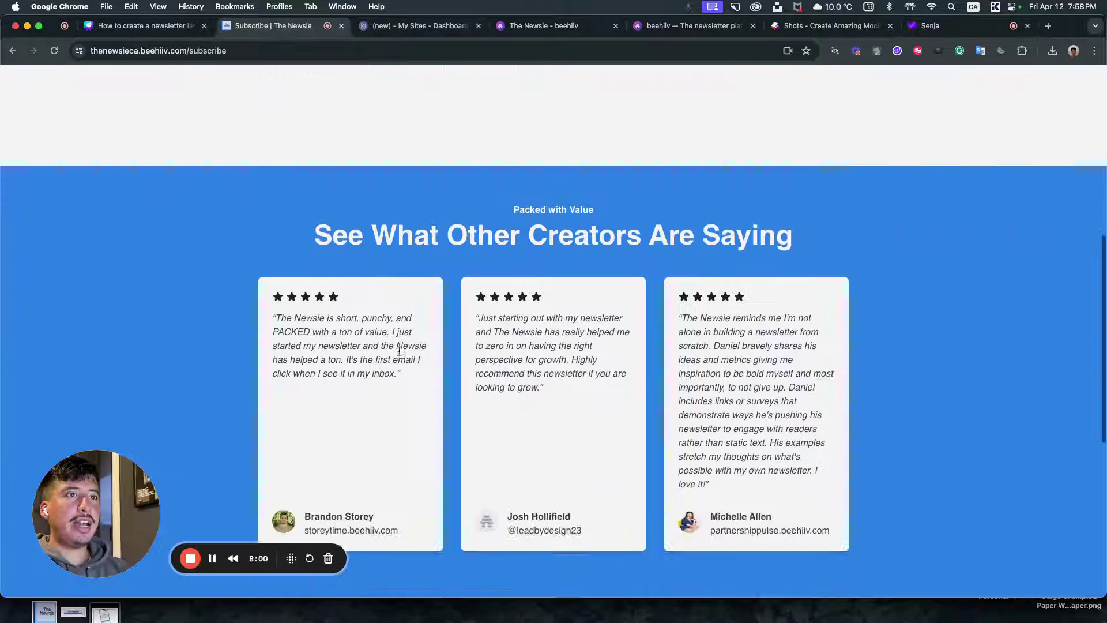
pyautogui.click(934, 26)
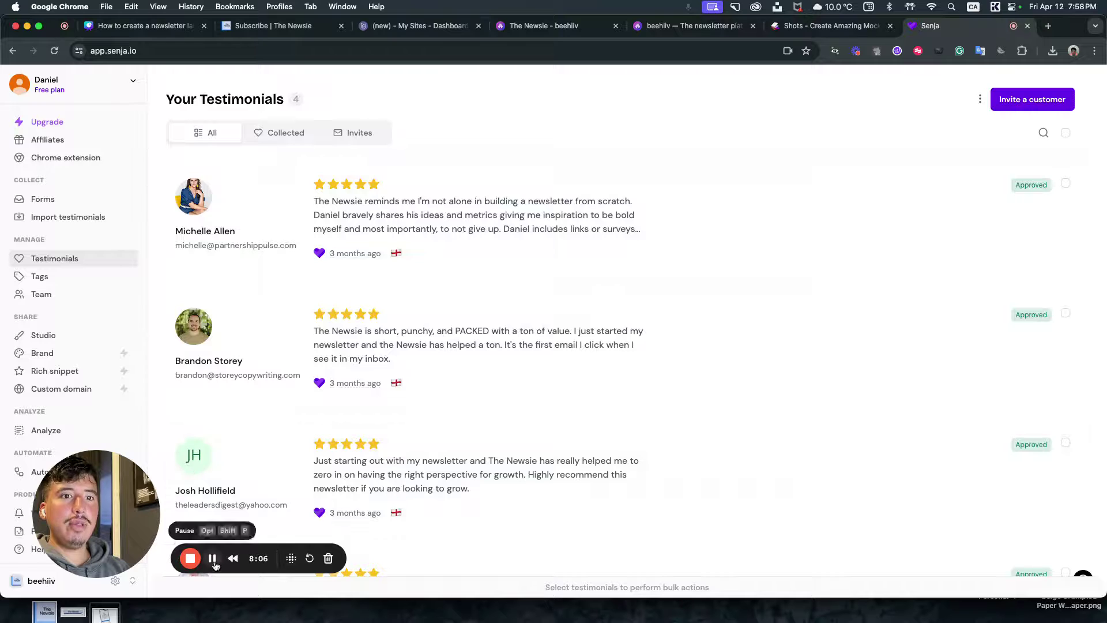
pyautogui.scroll(-1, 75, 288)
pyautogui.click(1065, 313)
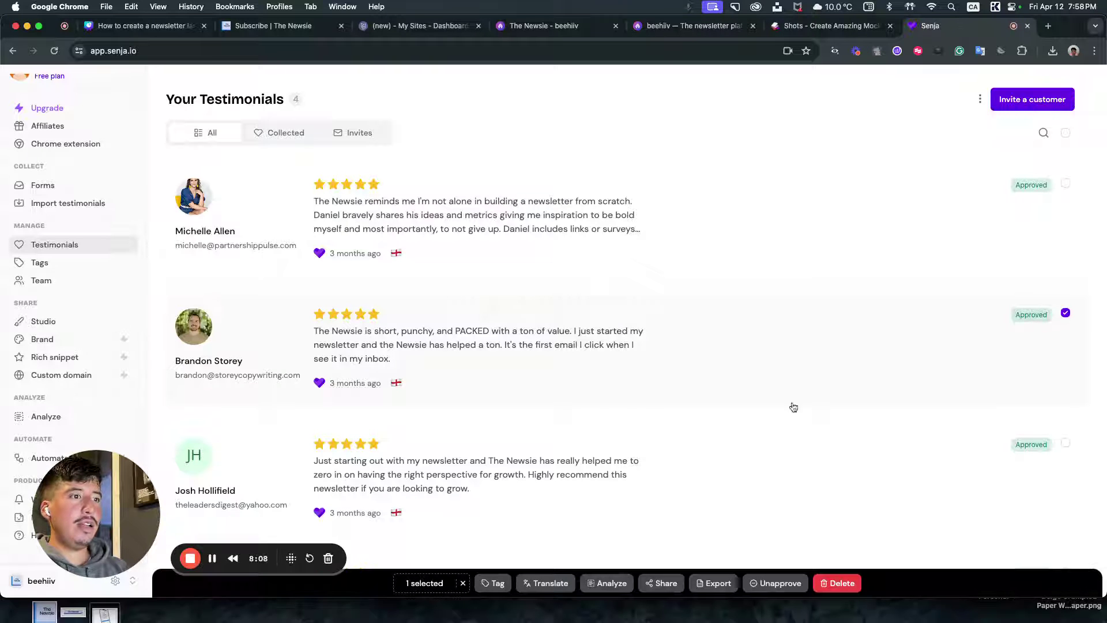
pyautogui.click(665, 584)
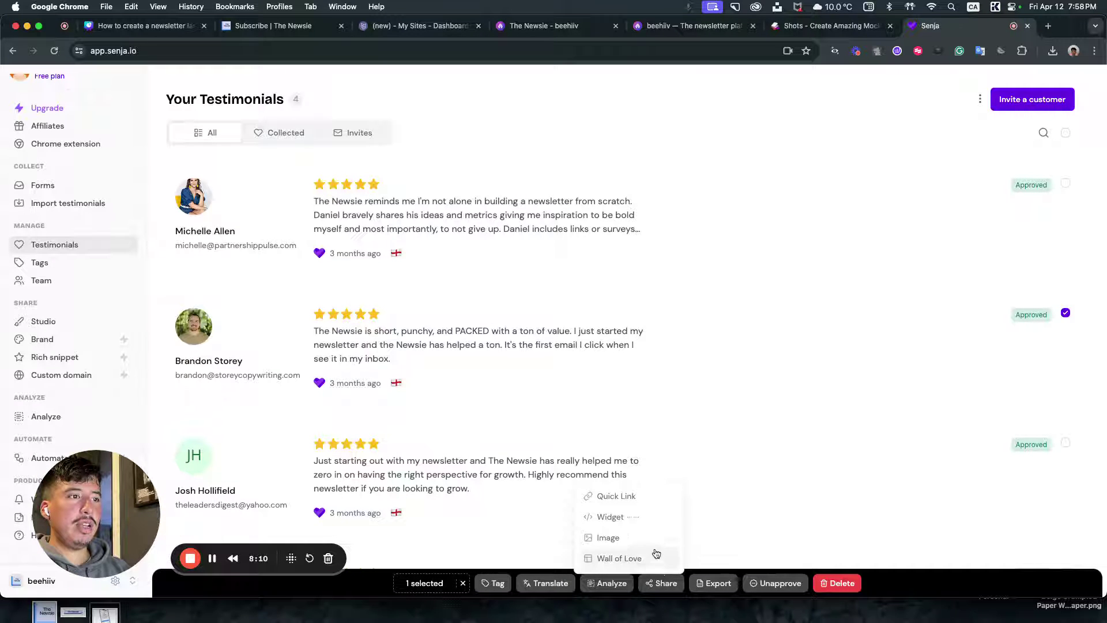
pyautogui.click(650, 525)
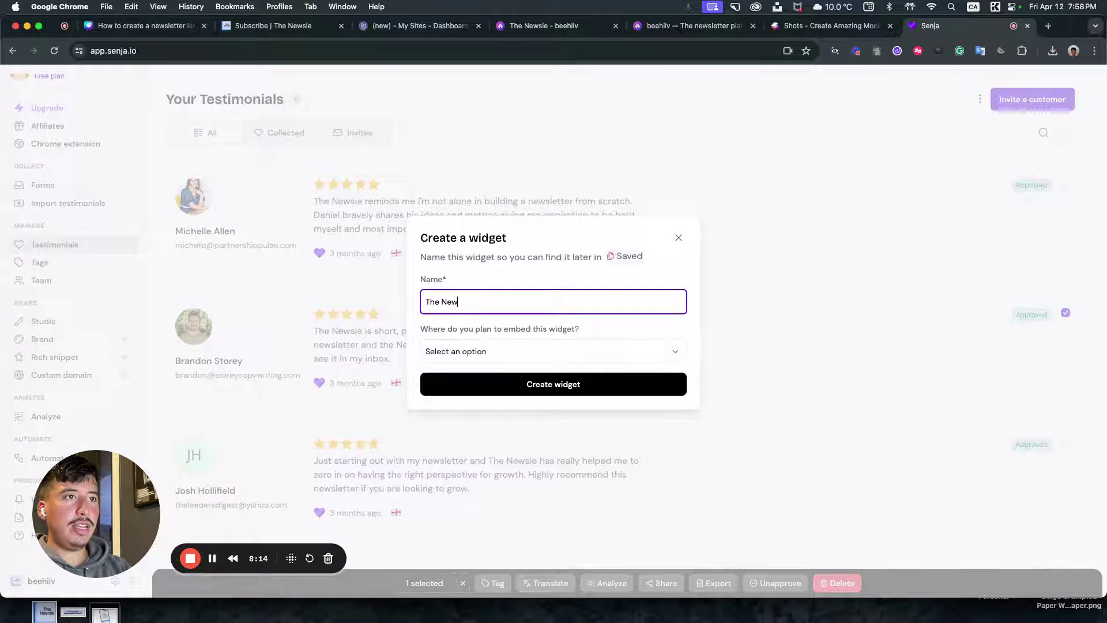
# - Name the widget 'The Newsie Widgets', set embed location to Home Page, and create it
pyautogui.write('The Newsie Wdig')
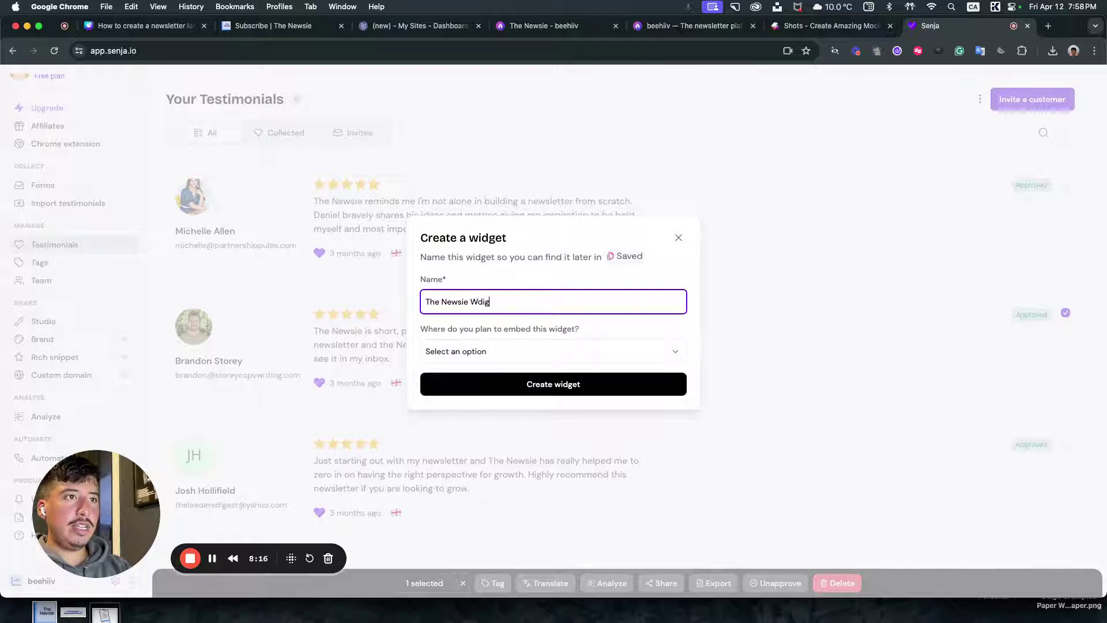
pyautogui.press('BackSpace')
pyautogui.press('BackSpace')
pyautogui.press('BackSpace')
pyautogui.write('idgets')
pyautogui.click(554, 351)
pyautogui.click(558, 368)
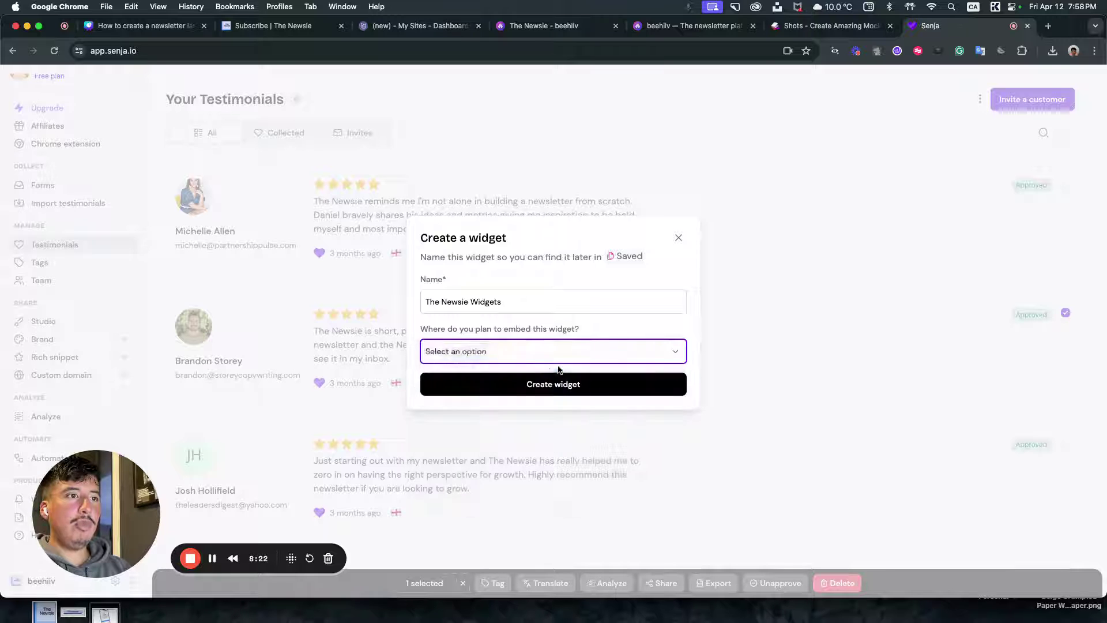
pyautogui.click(533, 362)
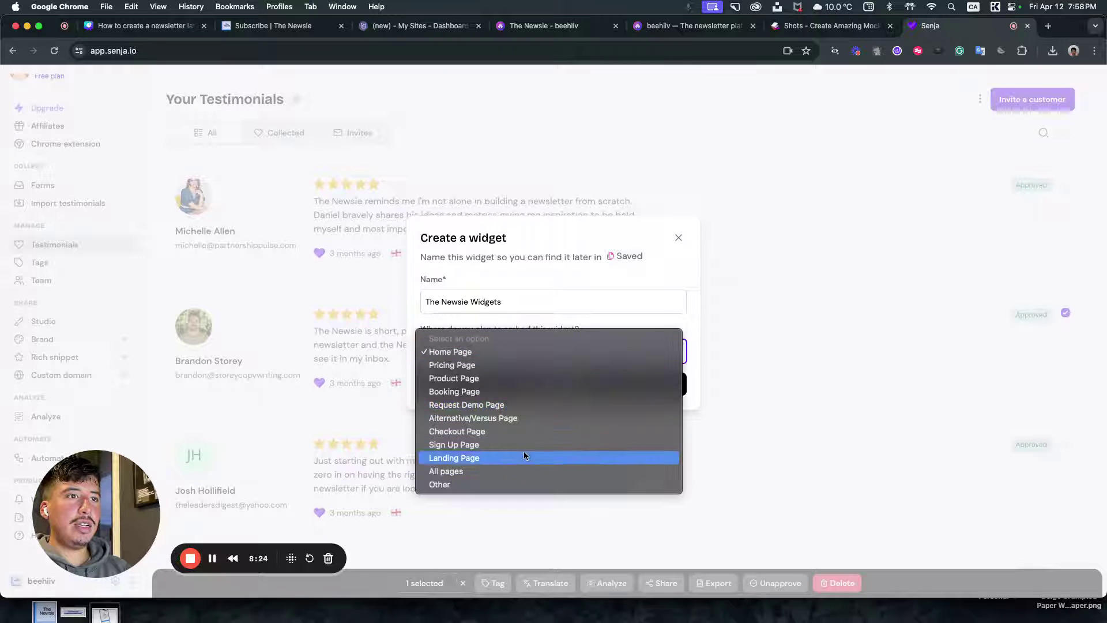
pyautogui.press('Escape')
pyautogui.click(512, 388)
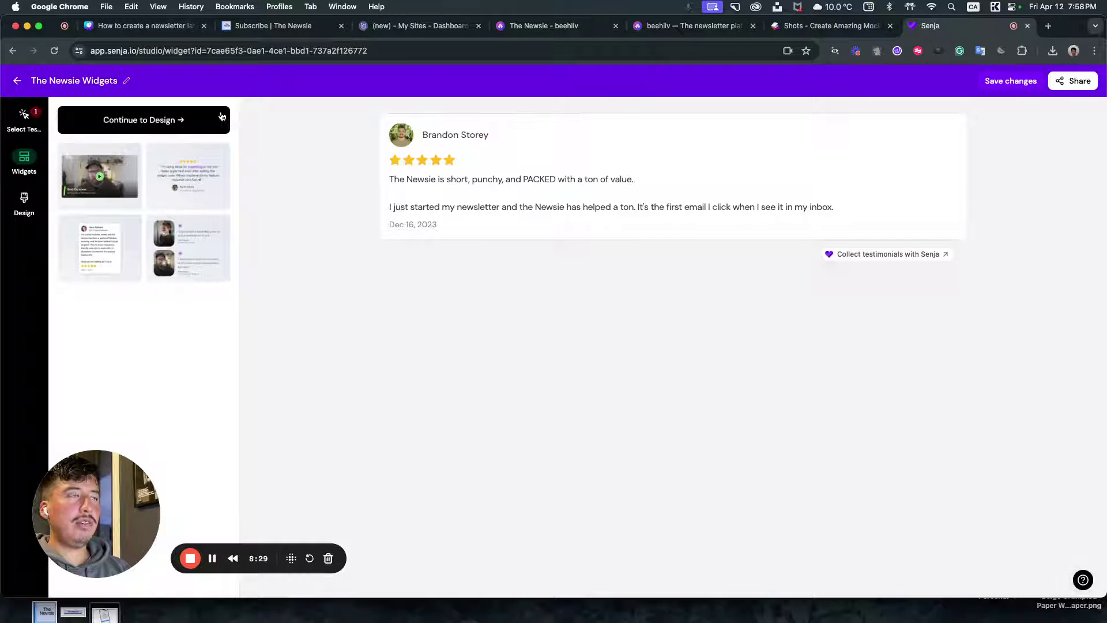
# - Apply the black-bordered design with purple shadow and save the widget
pyautogui.click(199, 118)
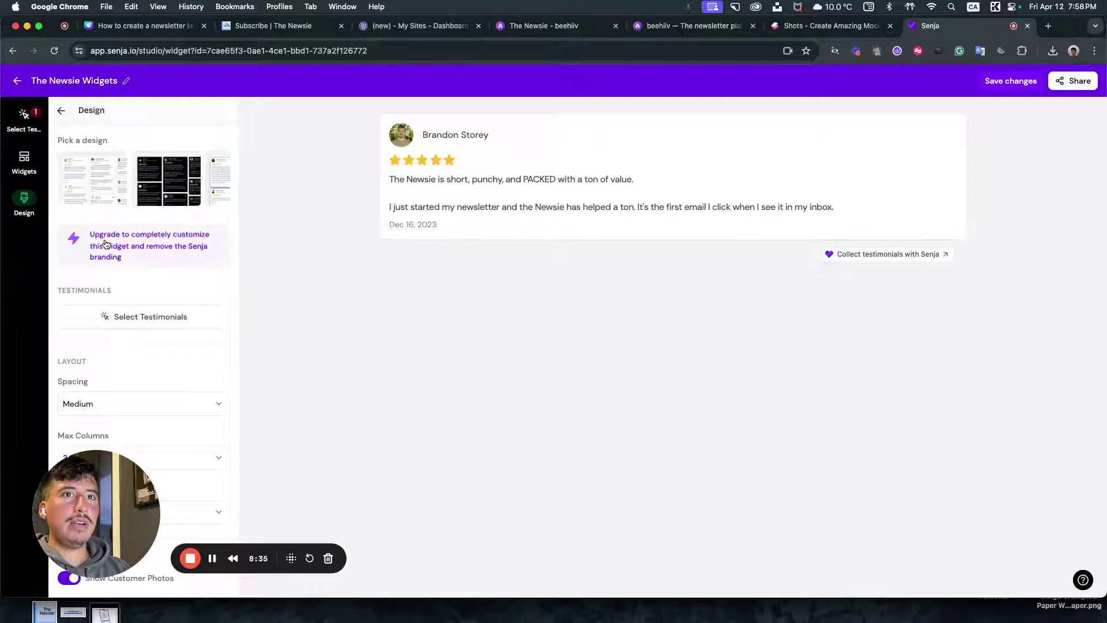
pyautogui.scroll(-2, 106, 243)
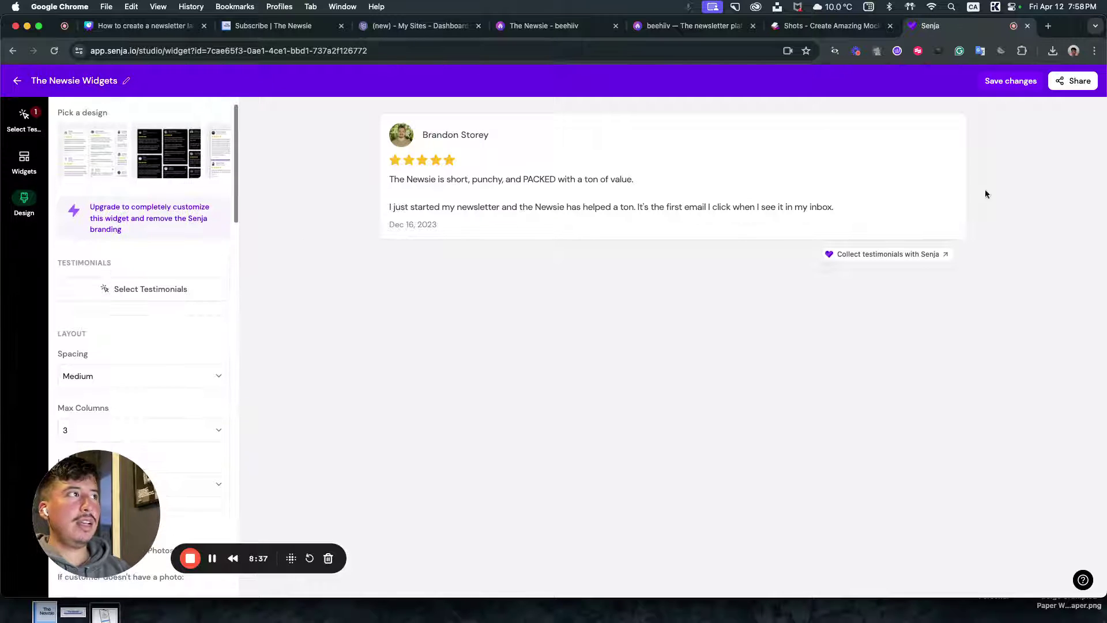
pyautogui.click(1030, 86)
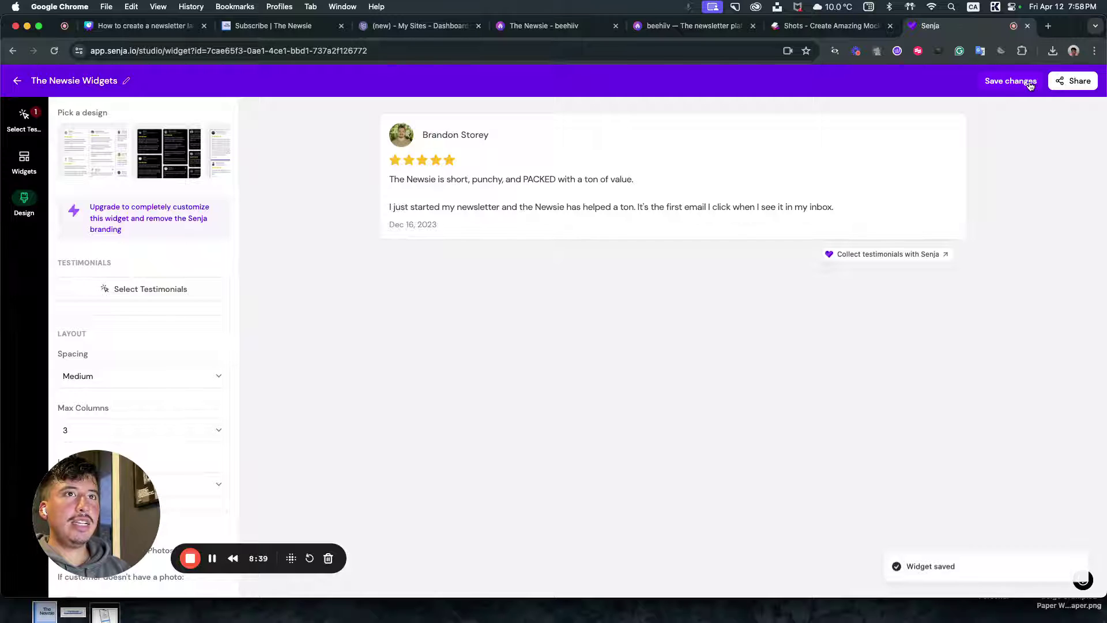
pyautogui.click(228, 164)
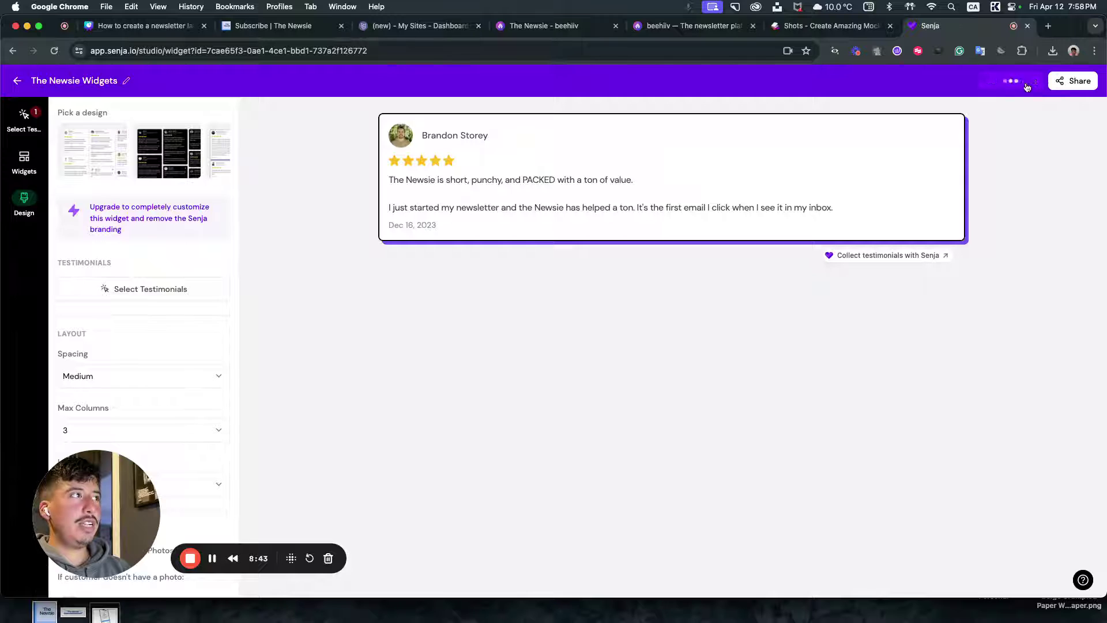
# - Copy the widget's JavaScript embed code and return to the Carrd editor
pyautogui.click(1059, 85)
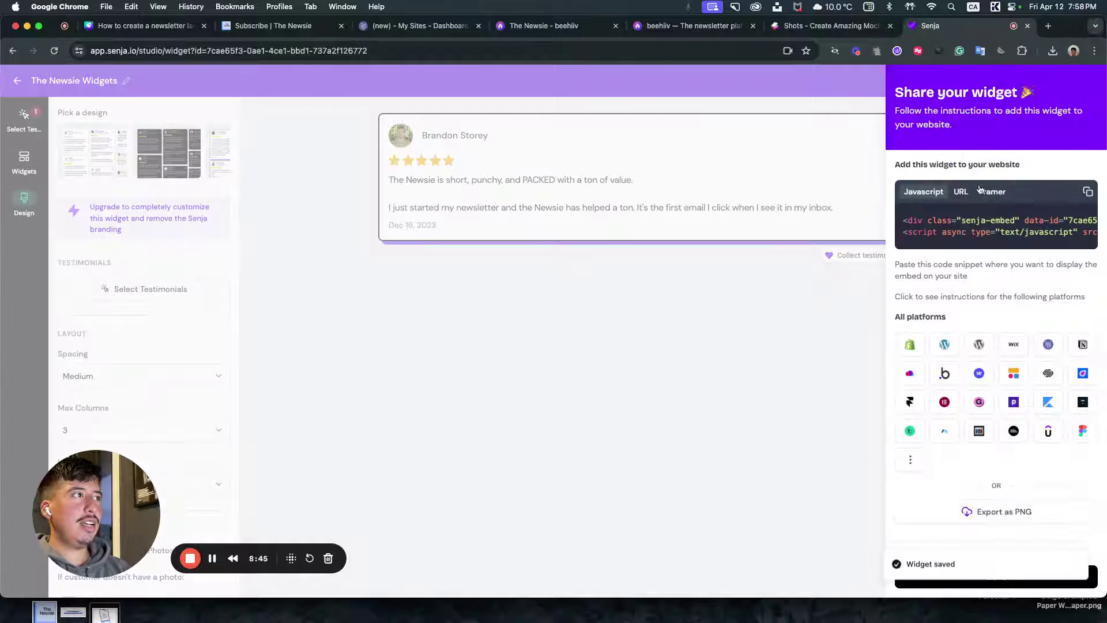
pyautogui.click(1089, 192)
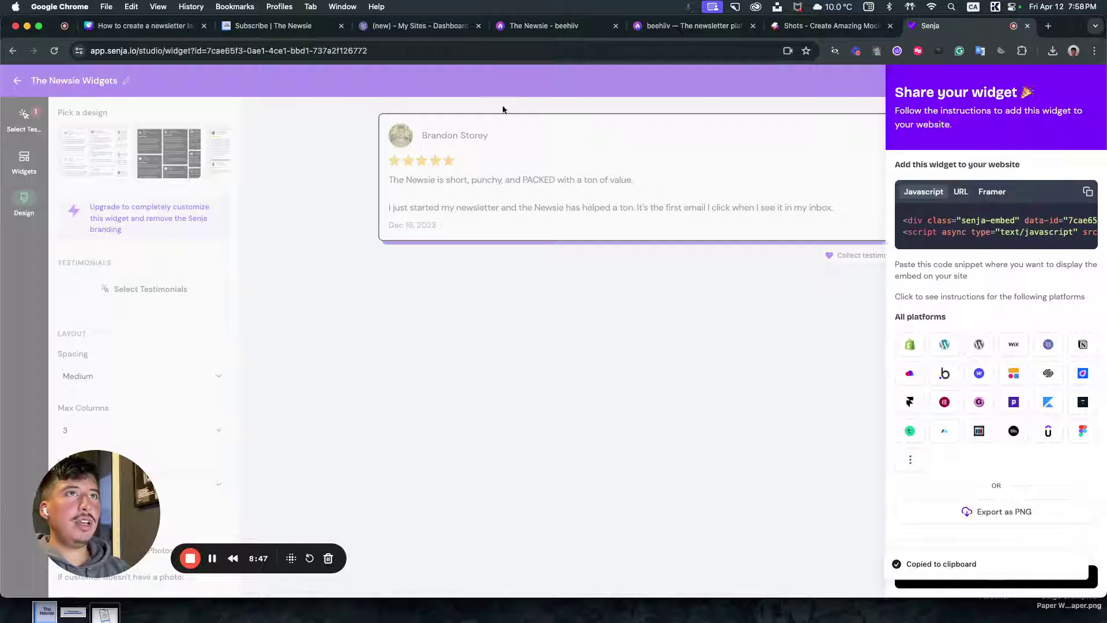
pyautogui.click(407, 28)
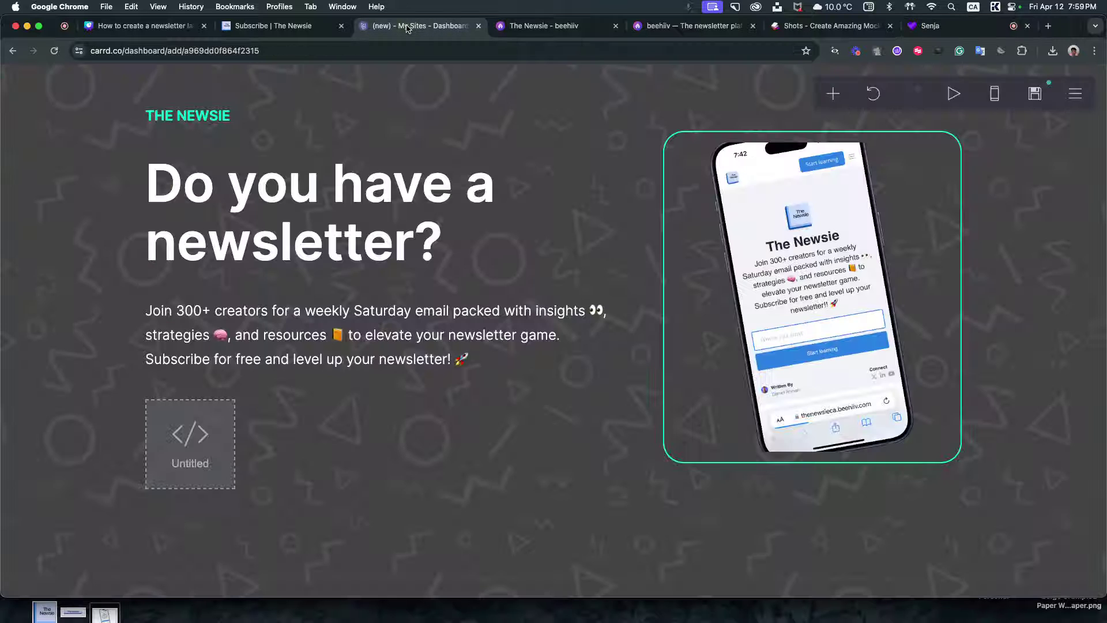
# - Paste 'Packed with Value' into the section's small heading
pyautogui.scroll(-6, 374, 355)
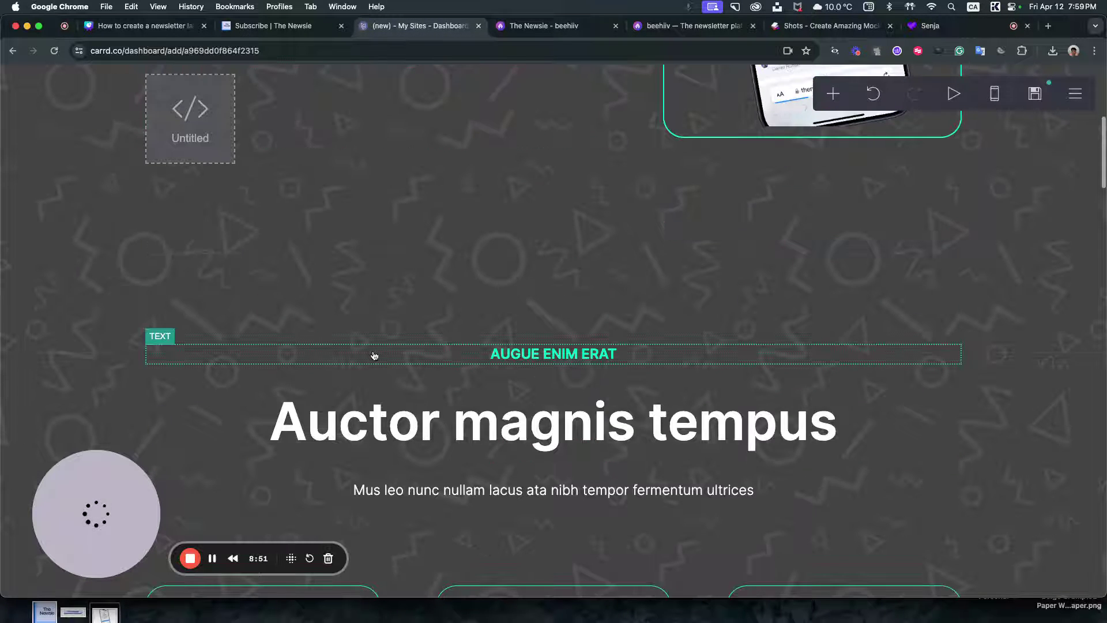
pyautogui.scroll(-1, 373, 354)
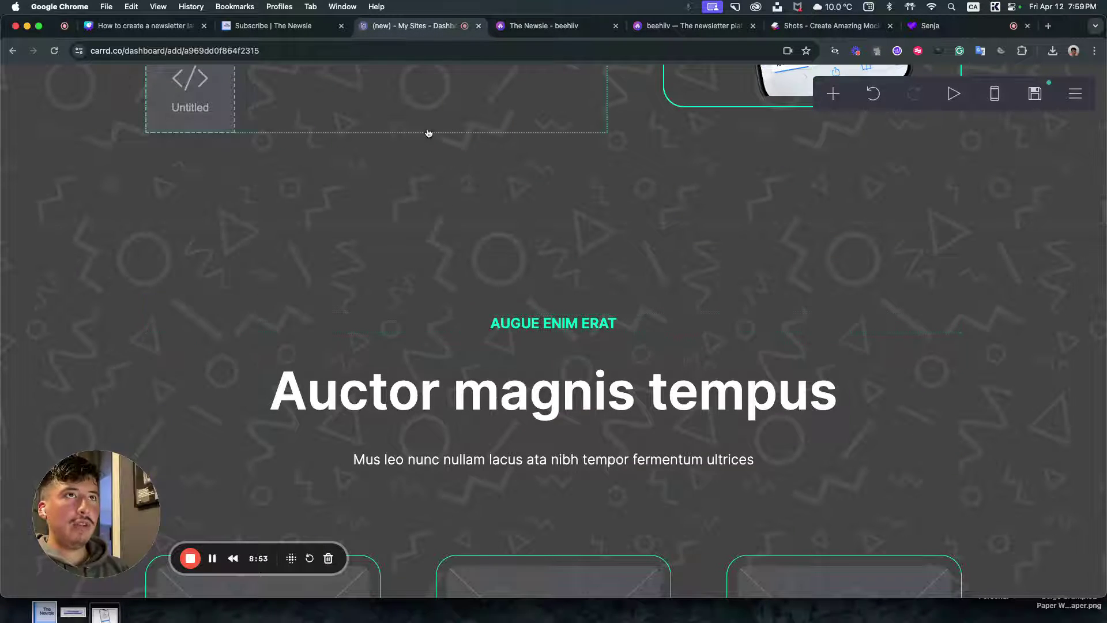
pyautogui.click(271, 25)
pyautogui.click(424, 26)
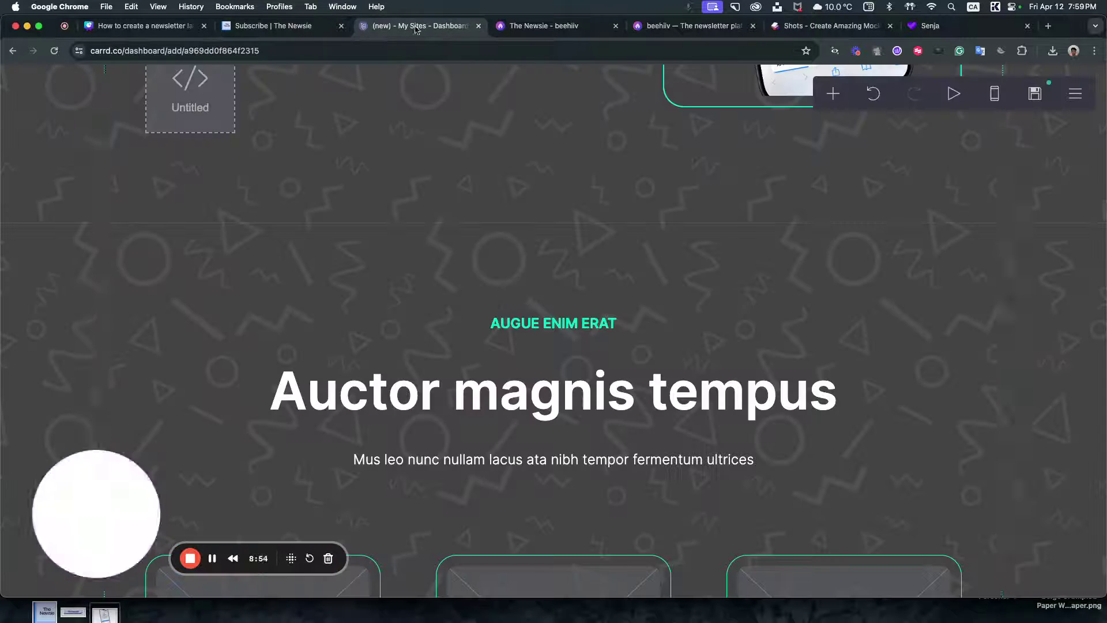
pyautogui.click(554, 323)
pyautogui.press('super+a')
pyautogui.press('super+v')
pyautogui.click(178, 545)
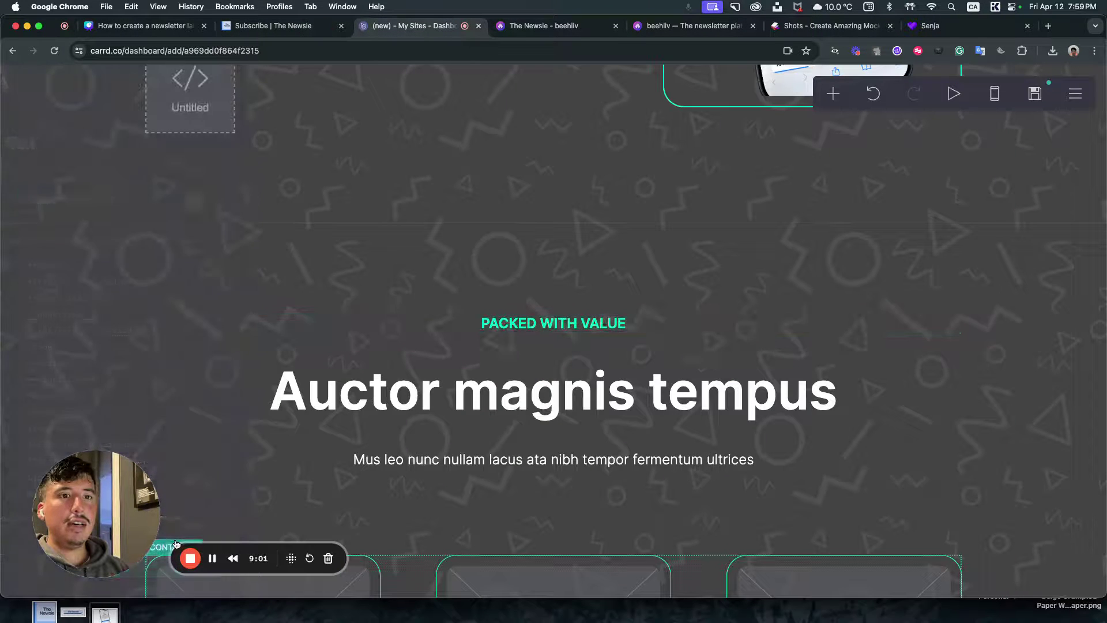
# - Copy 'See What Other Creators Are Saying' from beehiiv and paste it as the section heading
pyautogui.click(300, 26)
pyautogui.moveTo(326, 219); pyautogui.dragTo(794, 232)
pyautogui.press('super+c')
pyautogui.click(415, 26)
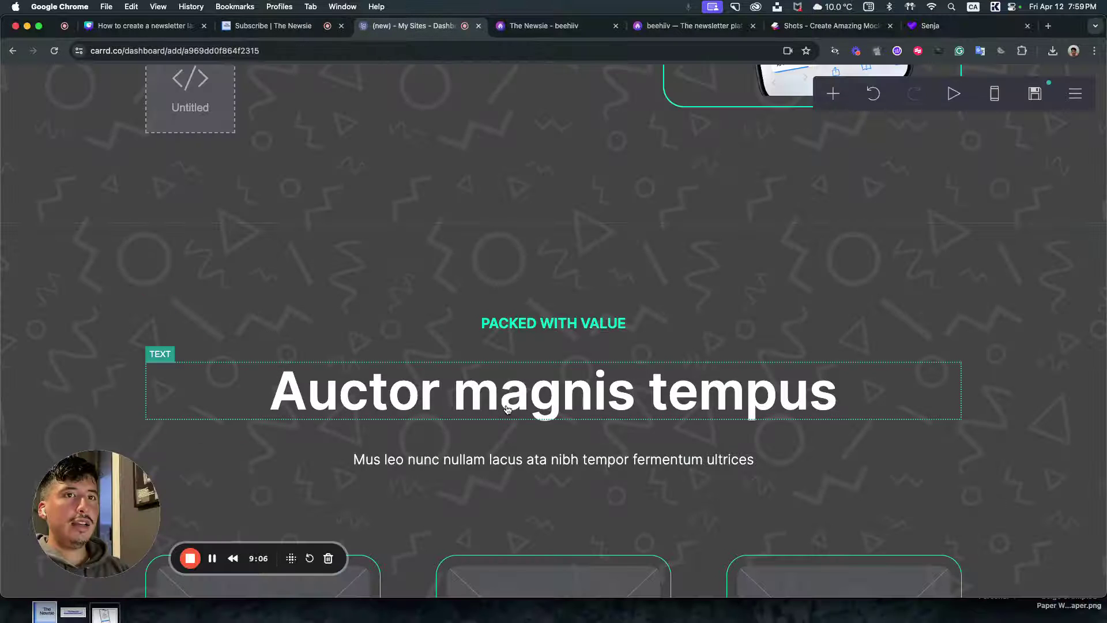
pyautogui.click(267, 395)
pyautogui.press('super+a')
pyautogui.press('super+v')
# - Delete the placeholder paragraph beneath the heading
pyautogui.click(467, 449)
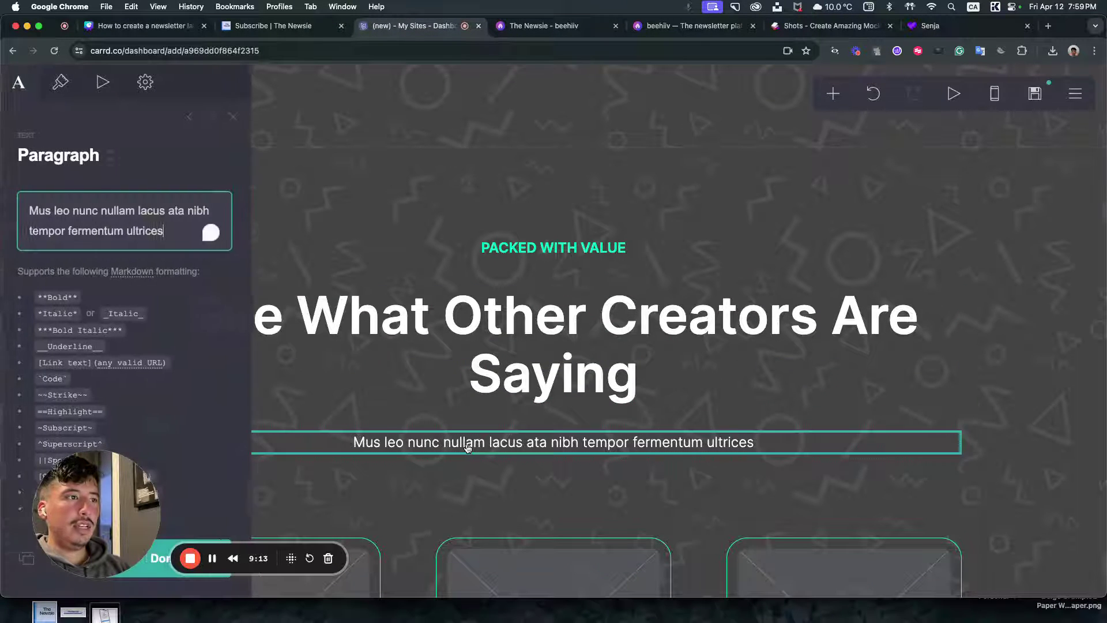
pyautogui.press('BackSpace')
pyautogui.moveTo(91, 519); pyautogui.dragTo(116, 441)
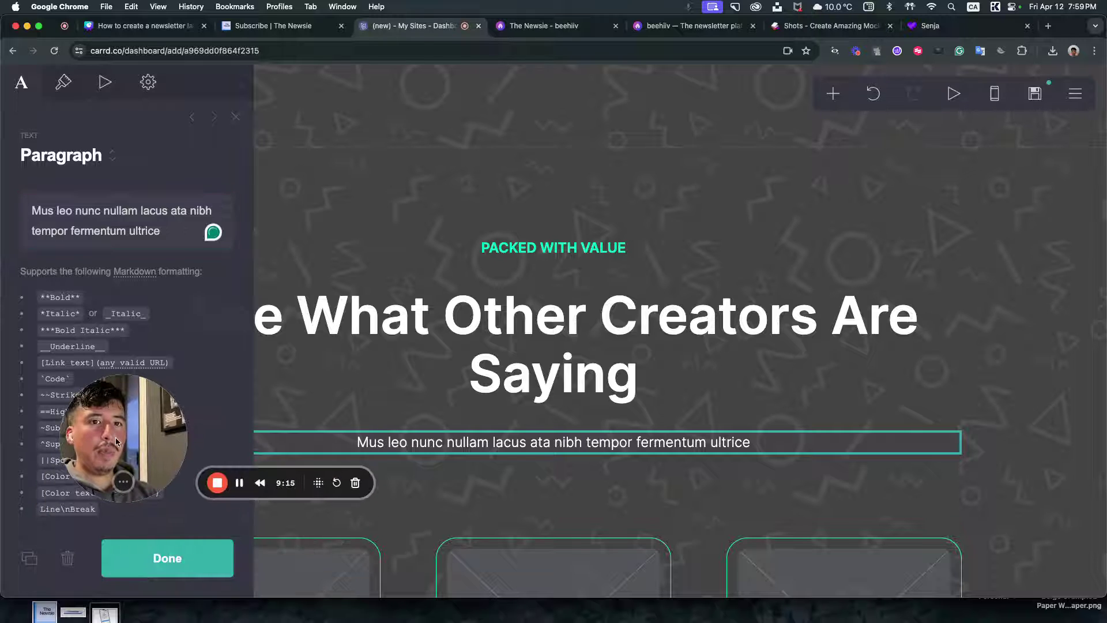
pyautogui.click(68, 558)
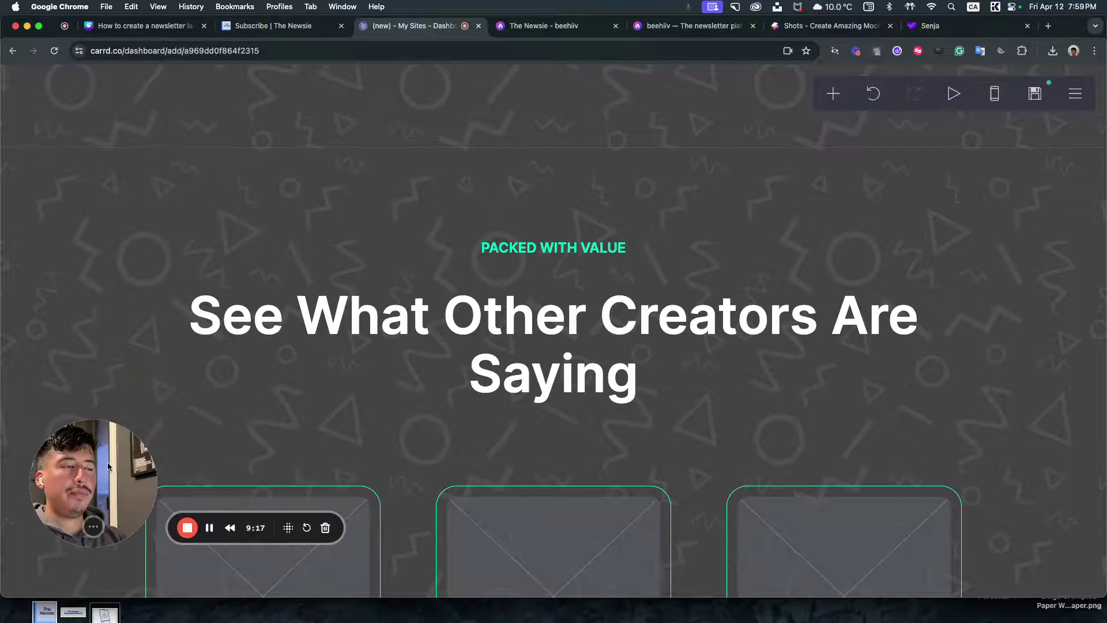
# - Add a code embed to the left column and duplicate it into the middle and right columns
pyautogui.scroll(-5, 314, 372)
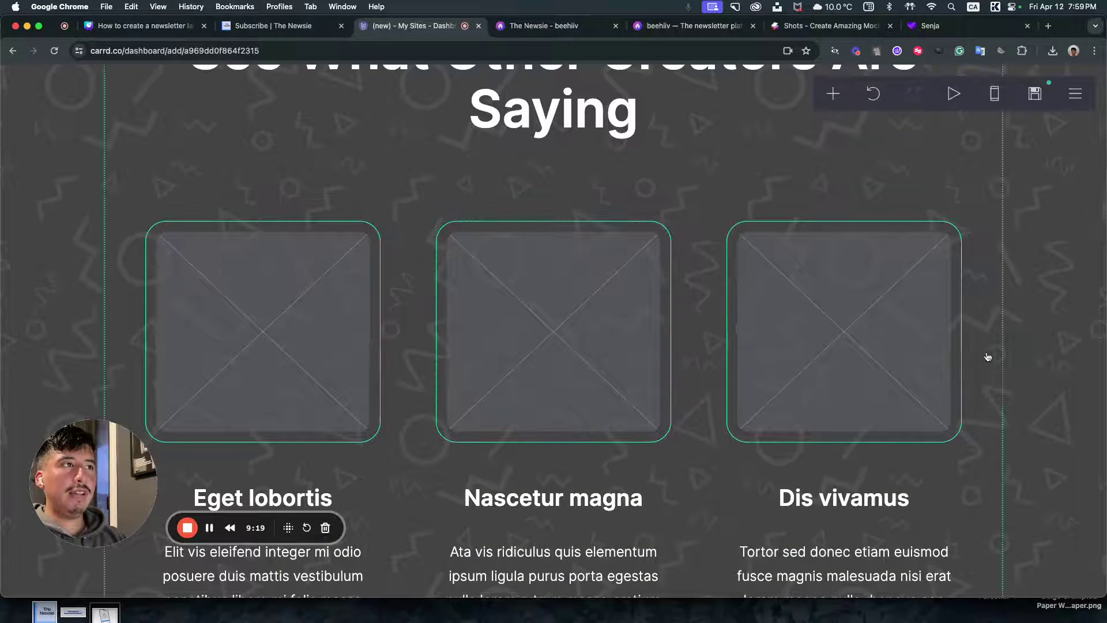
pyautogui.scroll(-2, 678, 431)
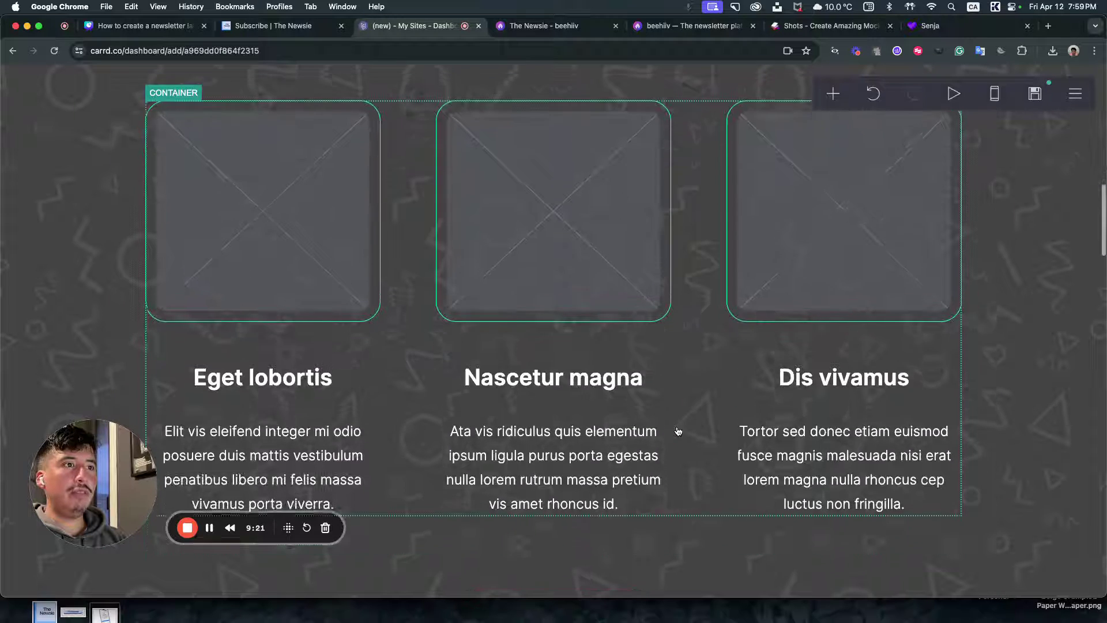
pyautogui.scroll(5, 676, 430)
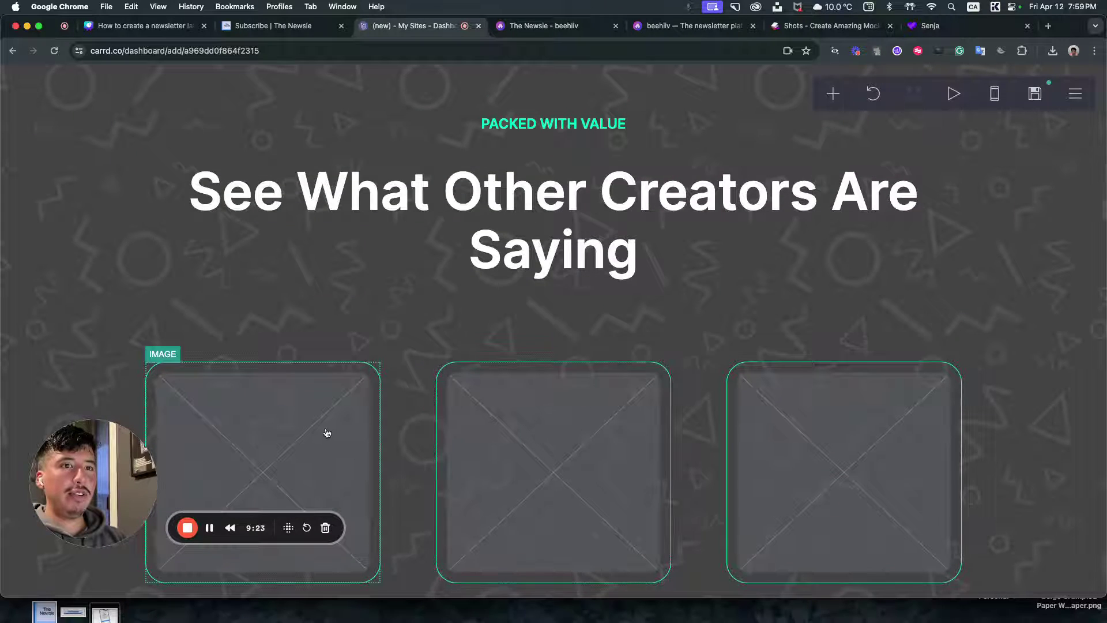
pyautogui.scroll(-5, 327, 433)
pyautogui.scroll(1, 327, 433)
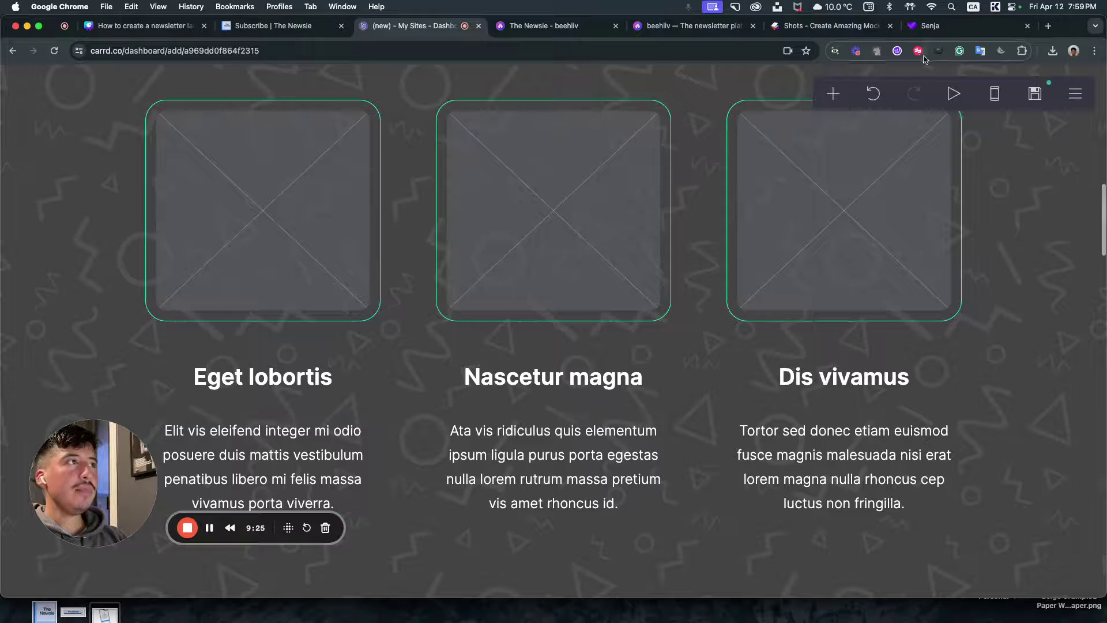
pyautogui.click(844, 93)
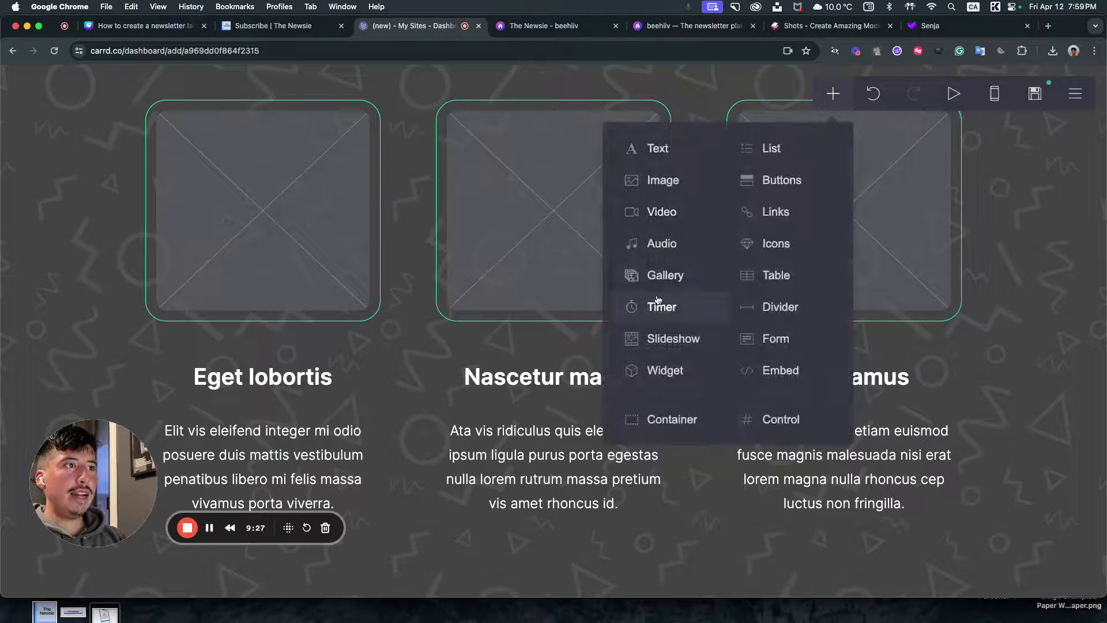
pyautogui.click(773, 369)
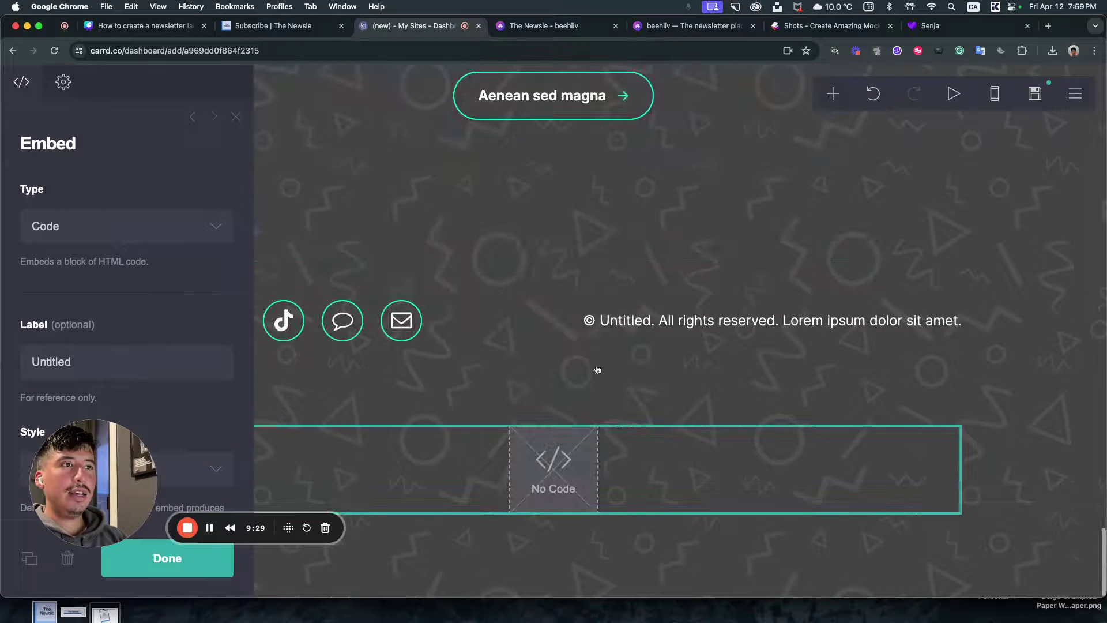
pyautogui.moveTo(660, 477); pyautogui.dragTo(358, 462)
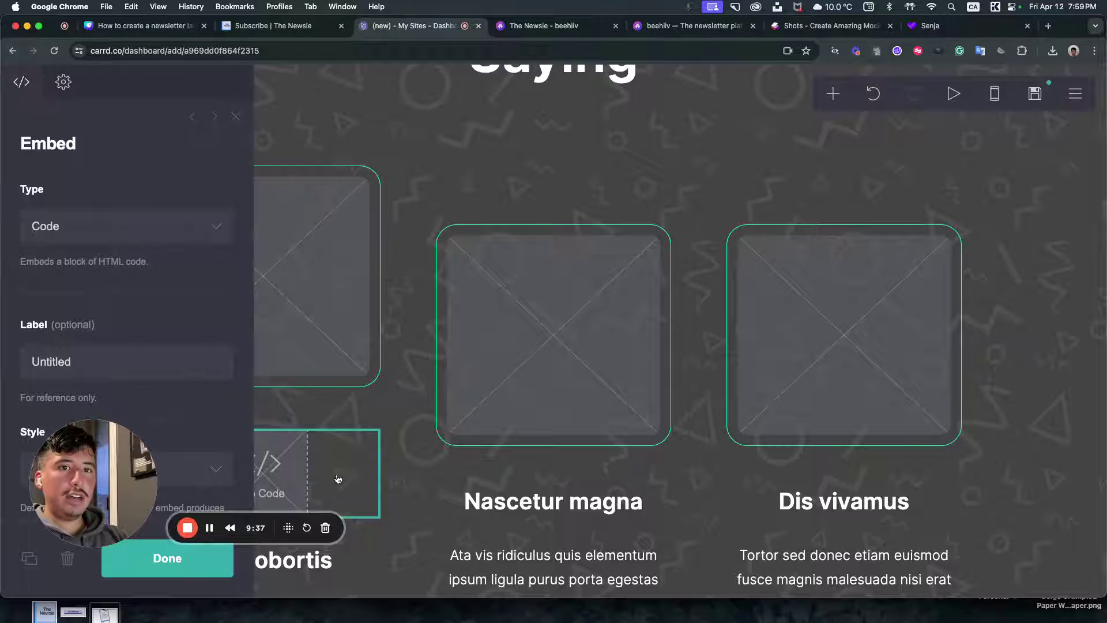
pyautogui.click(30, 559)
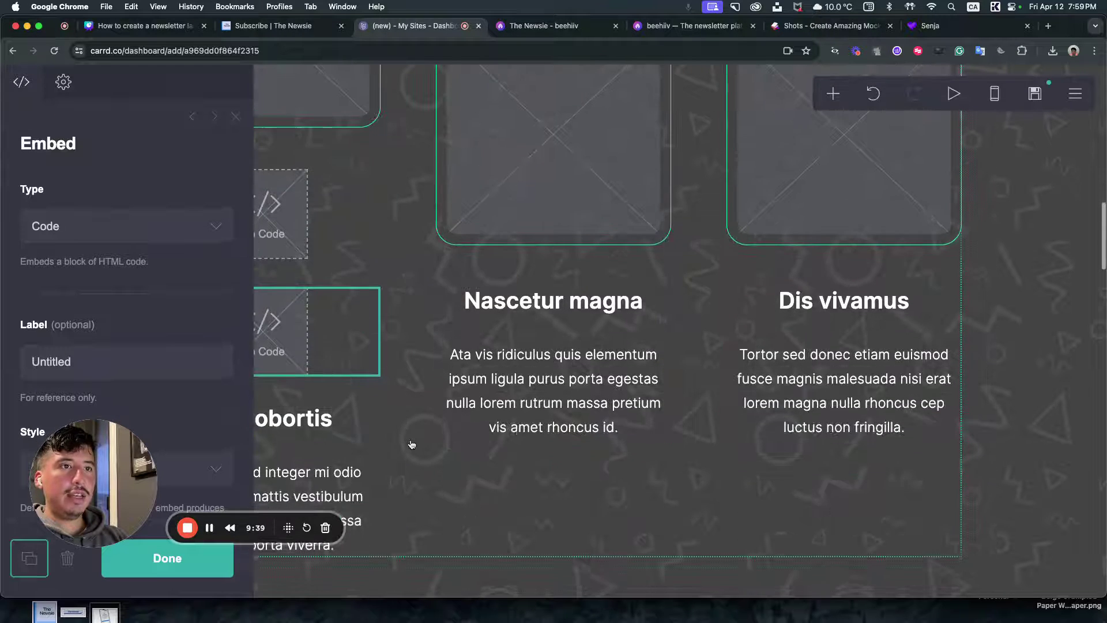
pyautogui.moveTo(313, 353); pyautogui.dragTo(618, 218)
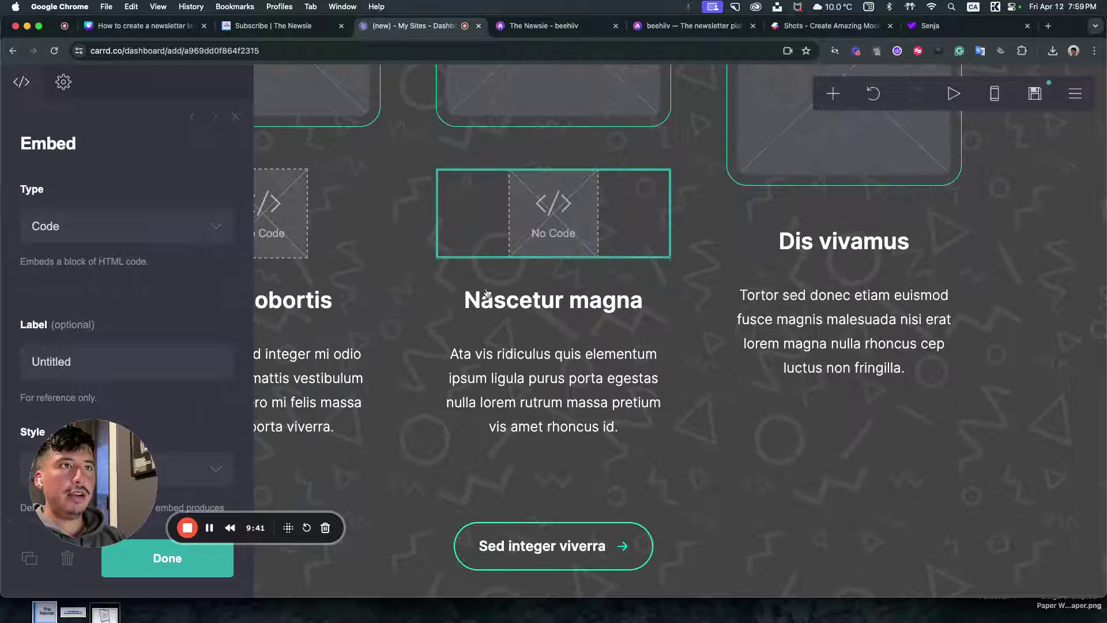
pyautogui.click(34, 561)
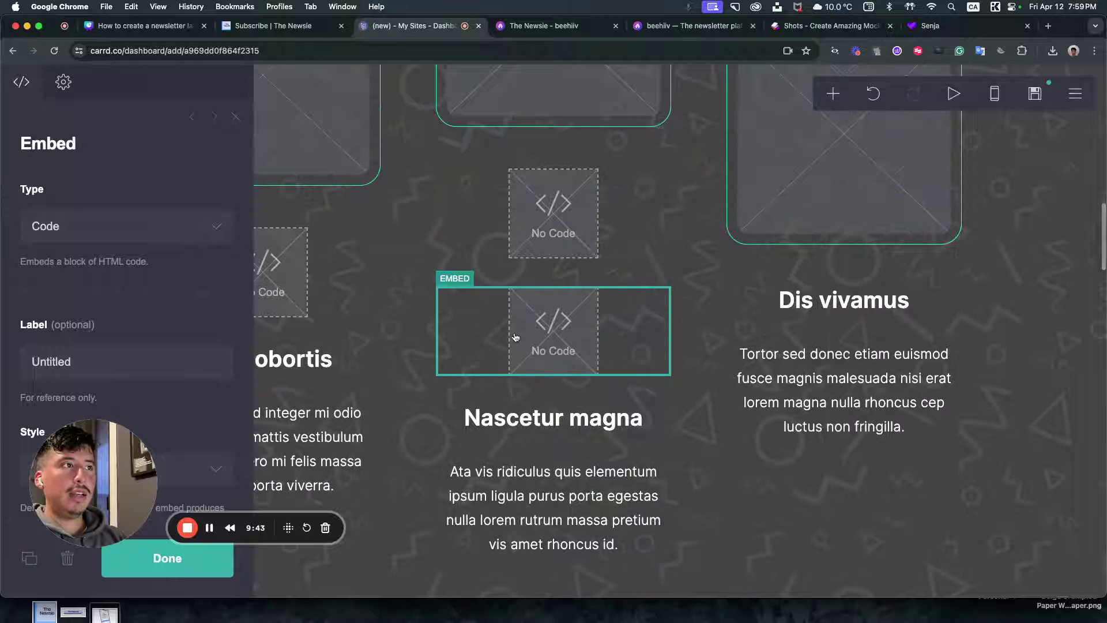
pyautogui.moveTo(517, 329); pyautogui.dragTo(827, 271)
# - Delete the placeholder images from the right, middle and left columns
pyautogui.scroll(5, 670, 325)
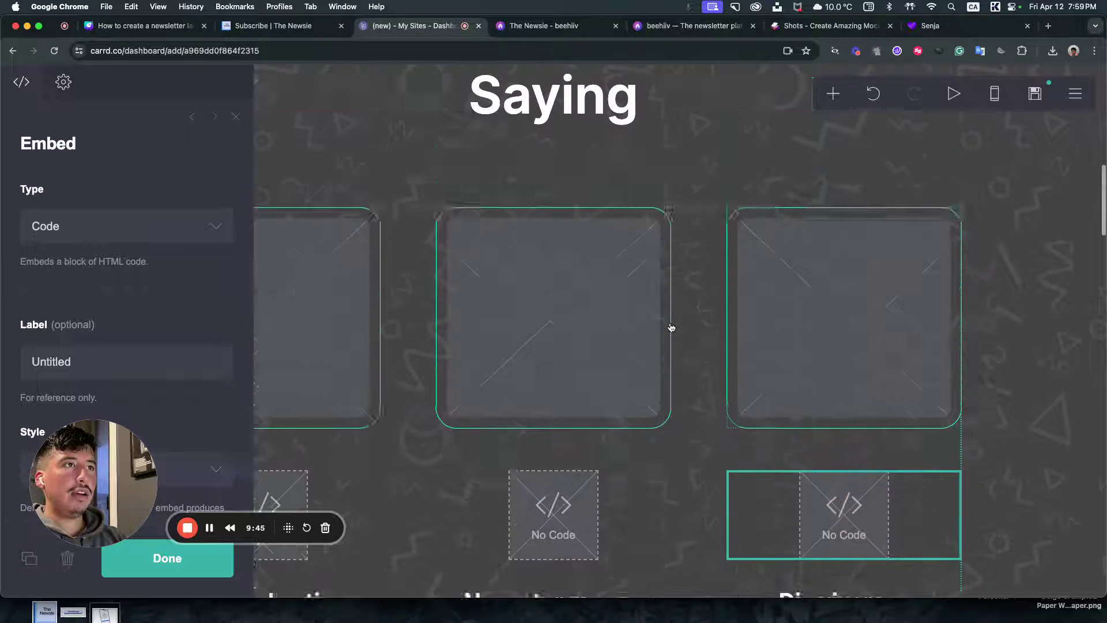
pyautogui.click(850, 309)
pyautogui.click(78, 557)
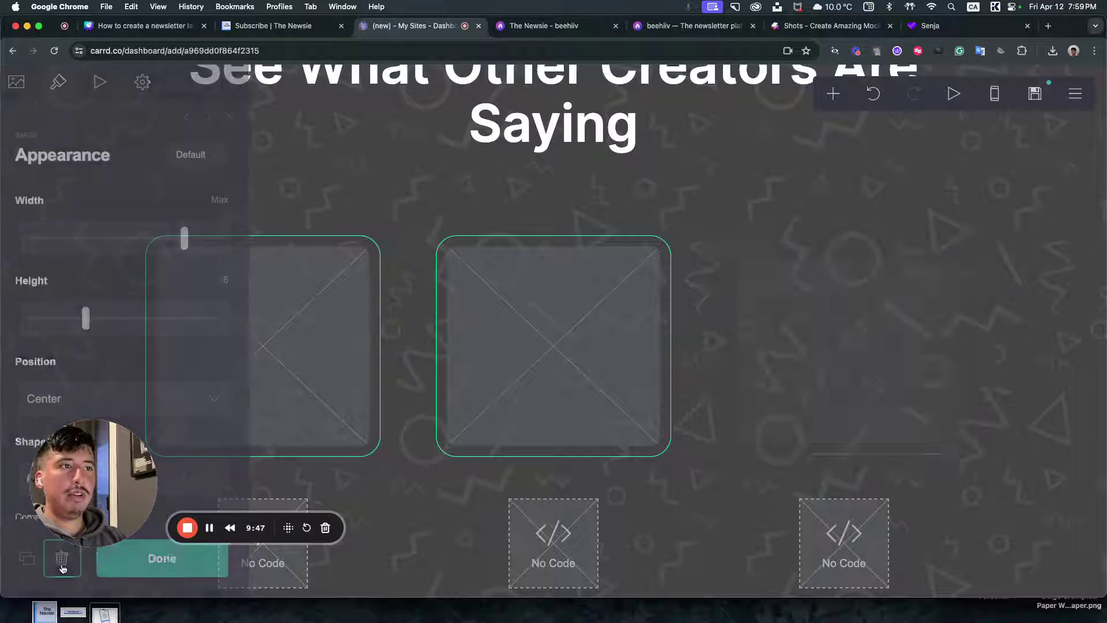
pyautogui.click(576, 375)
pyautogui.click(72, 562)
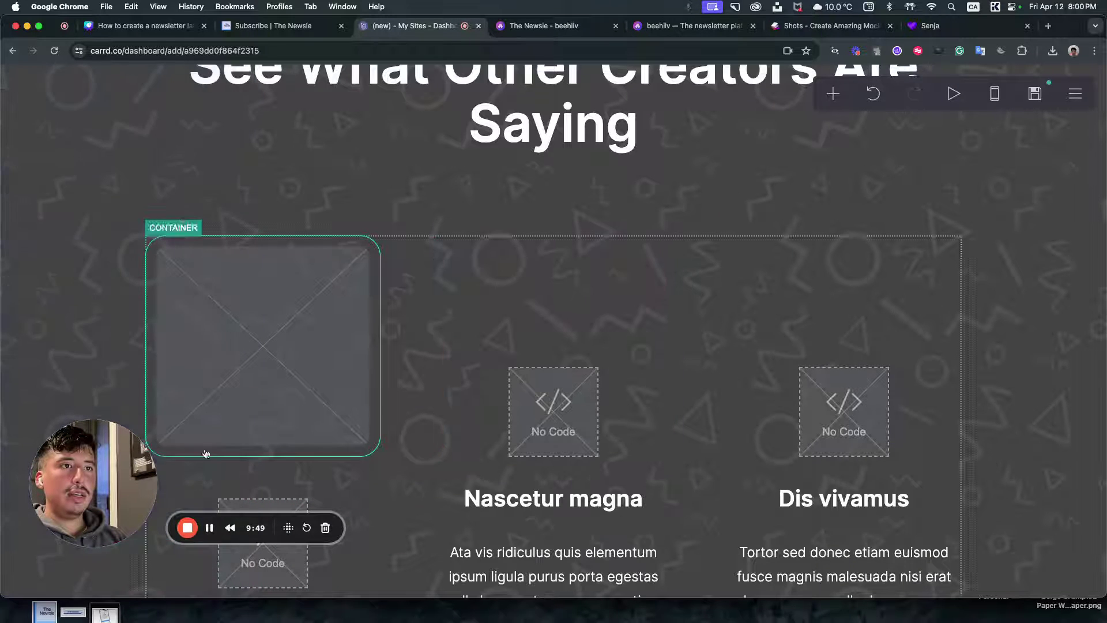
pyautogui.click(287, 361)
pyautogui.click(67, 563)
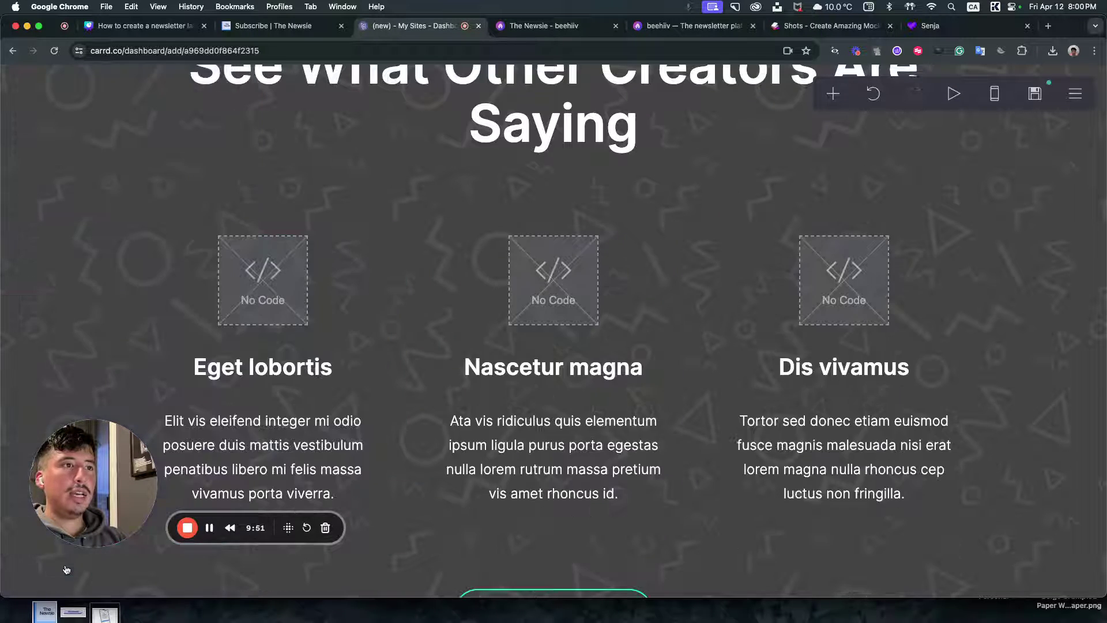
# - Copy the Senja widget embed code and paste it into the left embed's Code field
pyautogui.scroll(-1, 365, 385)
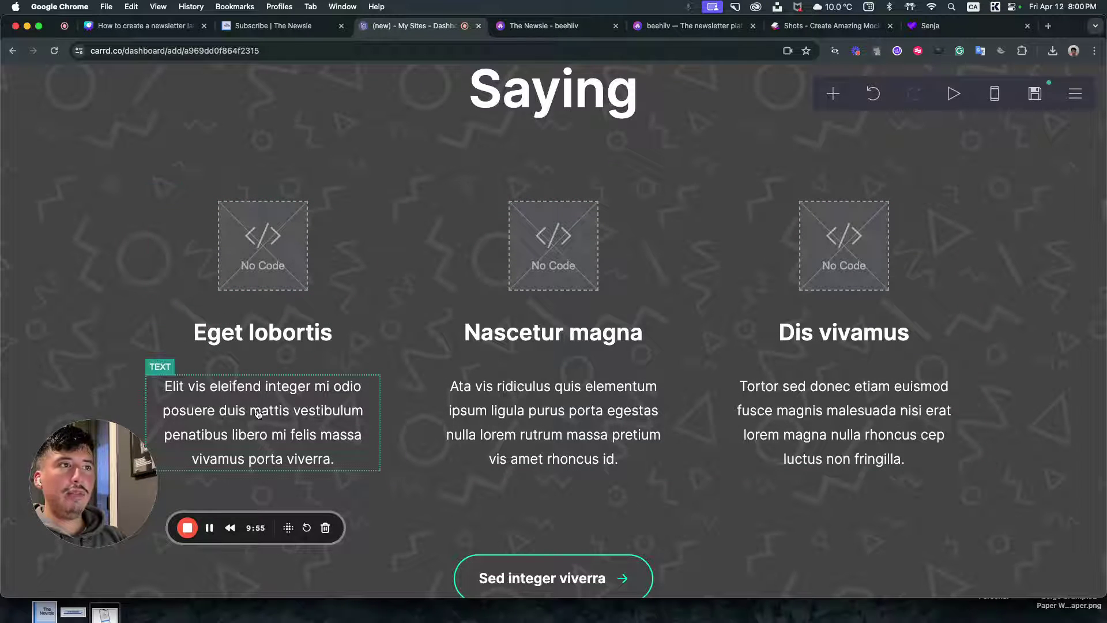
pyautogui.click(284, 247)
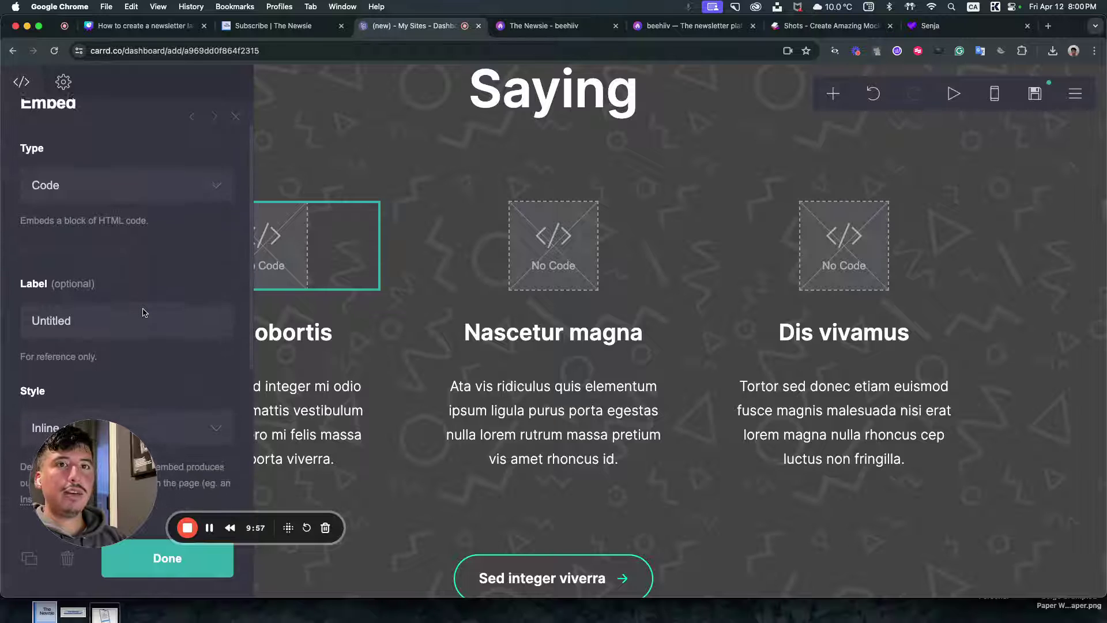
pyautogui.scroll(-5, 143, 313)
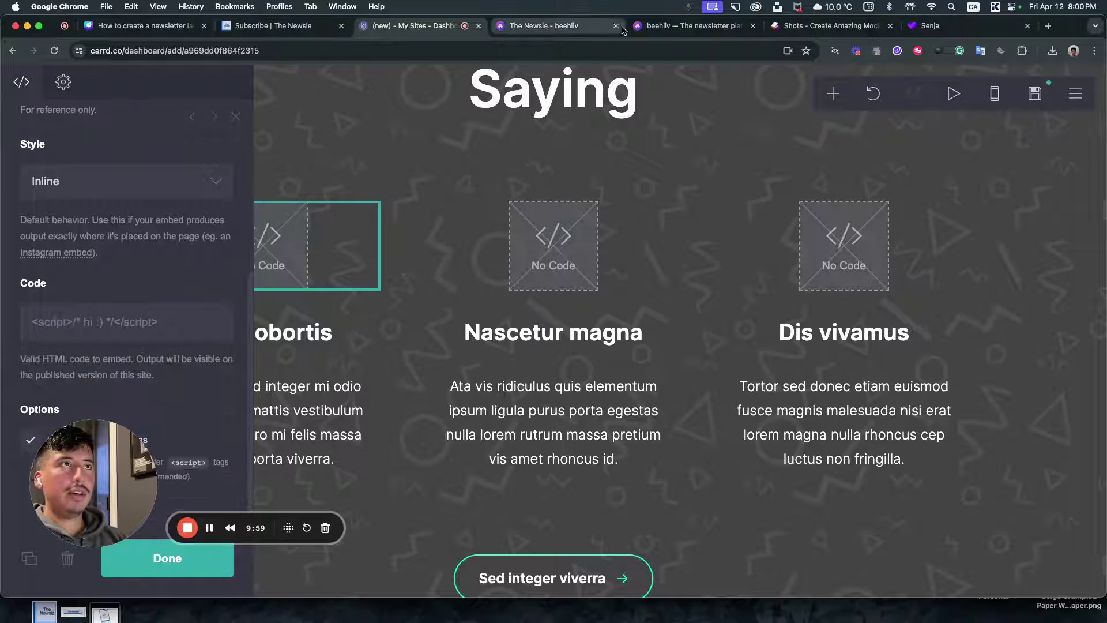
pyautogui.click(957, 26)
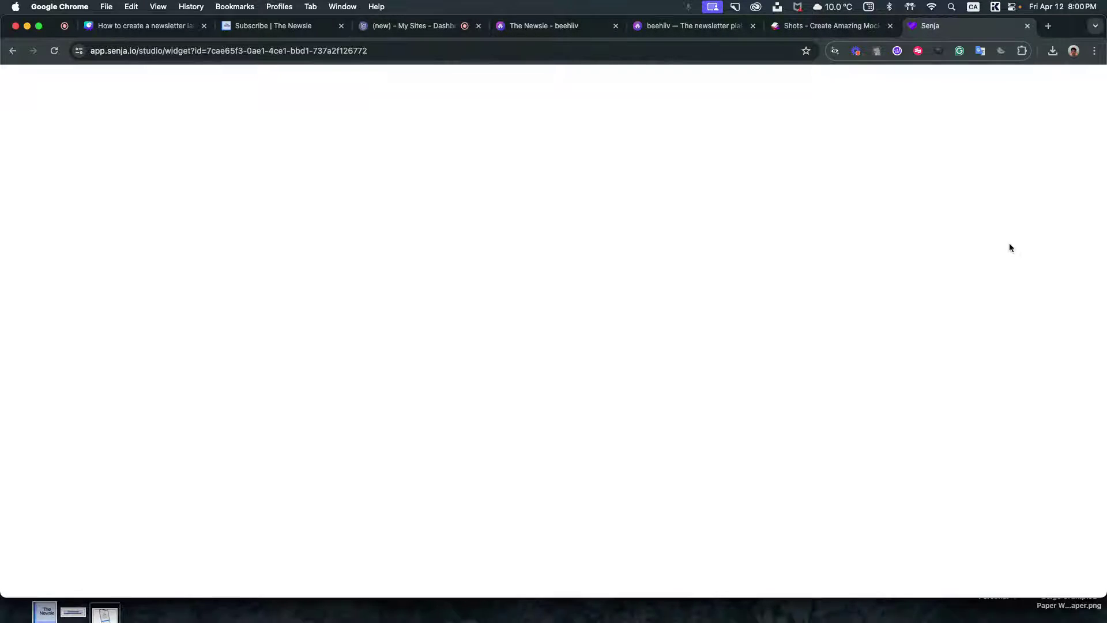
pyautogui.click(1086, 193)
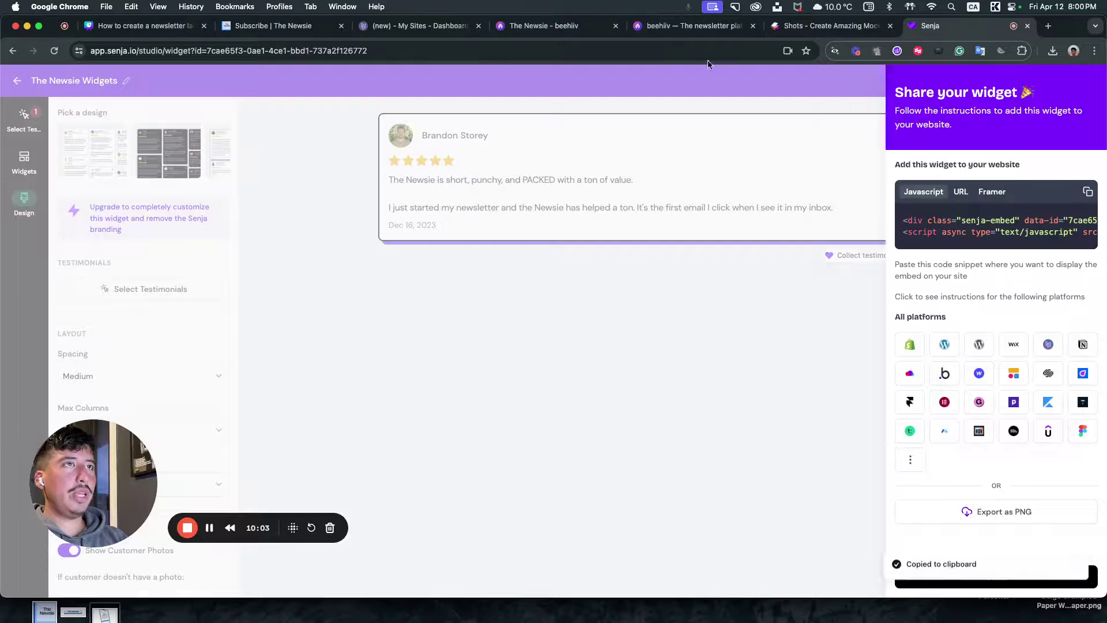
pyautogui.click(410, 26)
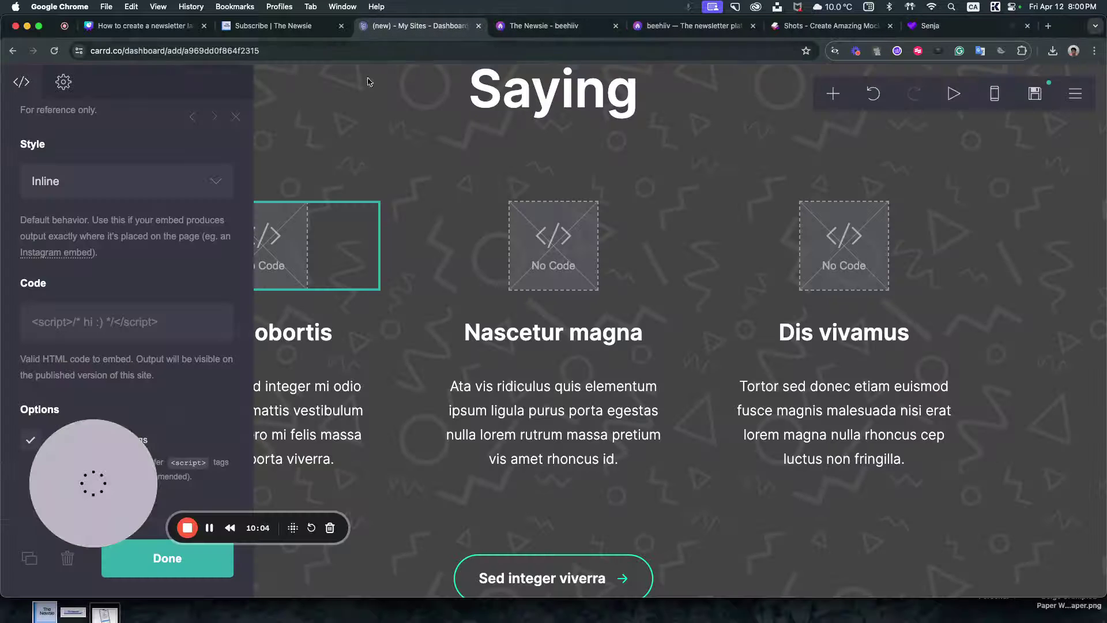
pyautogui.click(150, 321)
pyautogui.press('super+v')
pyautogui.click(149, 573)
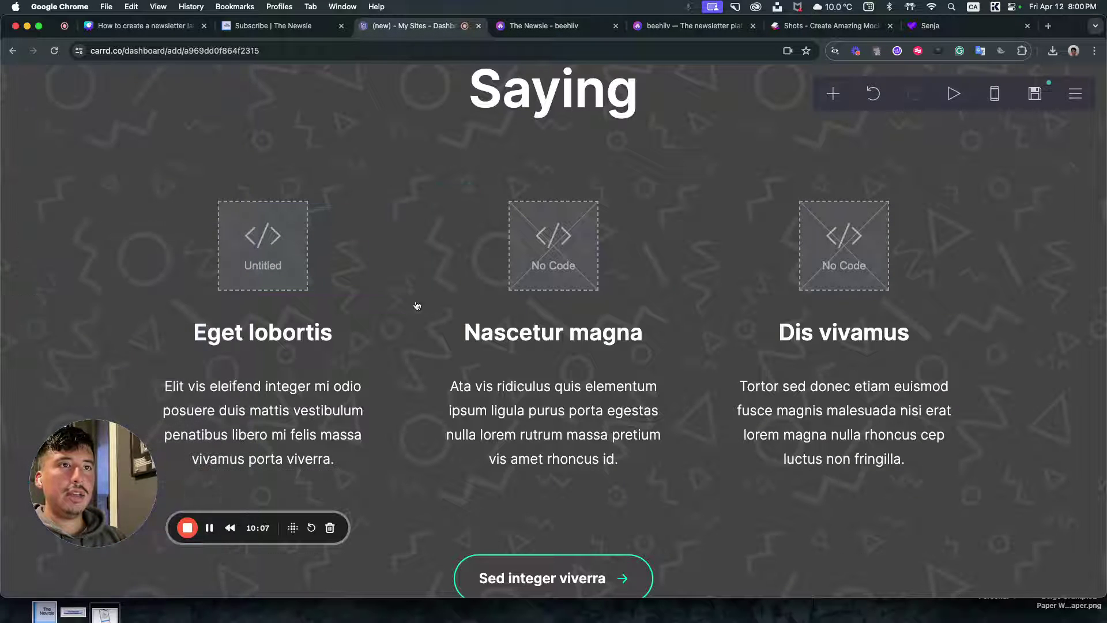
# - Paste the same Senja code into the middle and right embeds
pyautogui.click(517, 263)
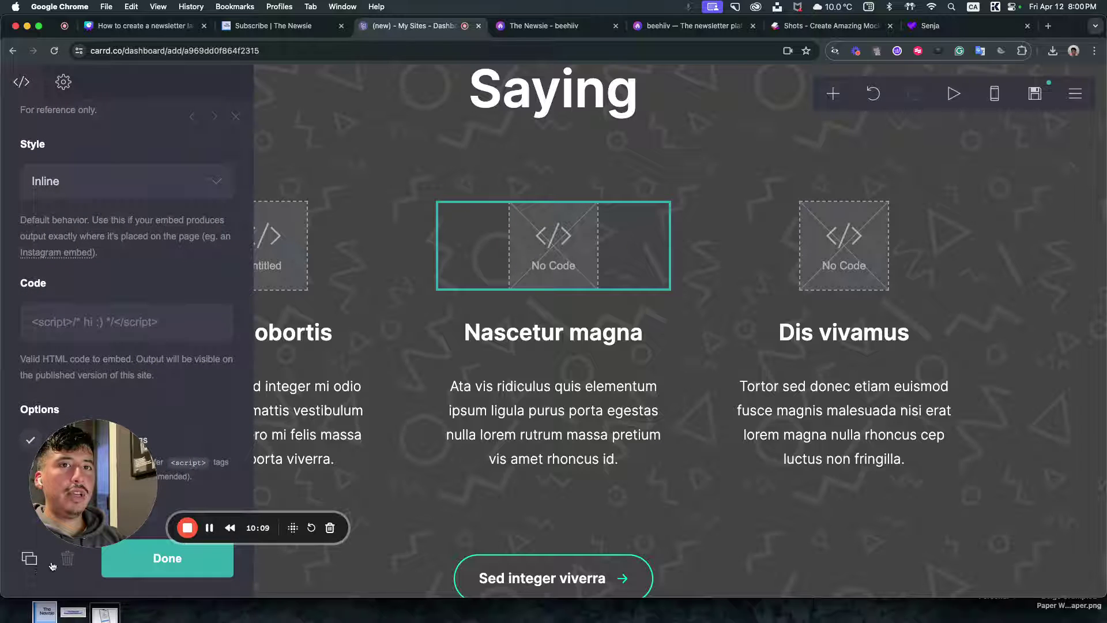
pyautogui.click(151, 318)
pyautogui.press('super+v')
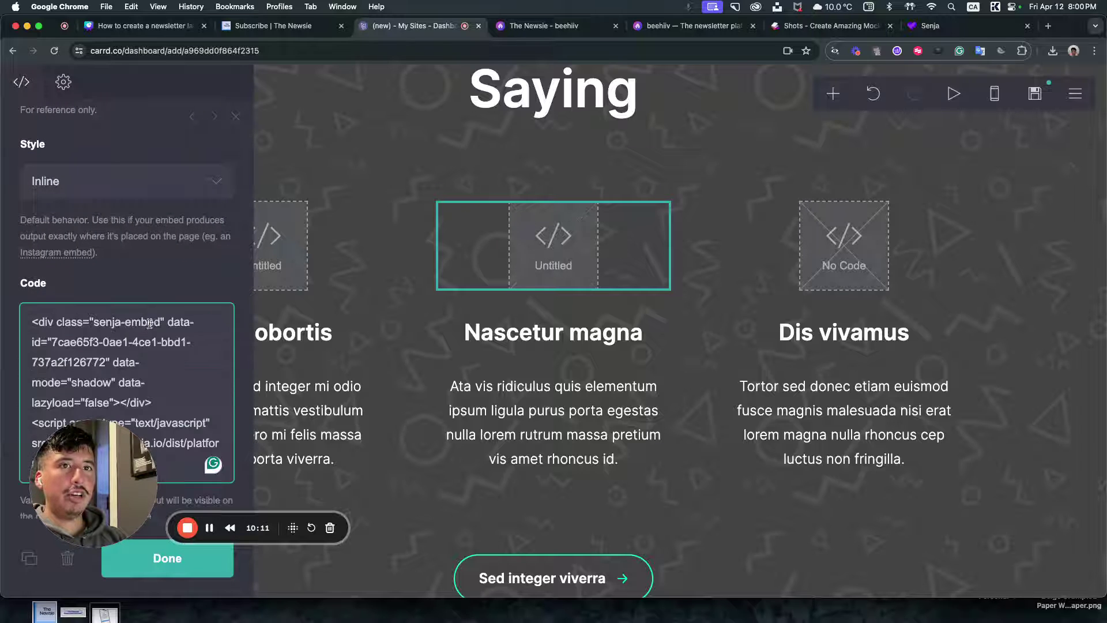
pyautogui.click(165, 575)
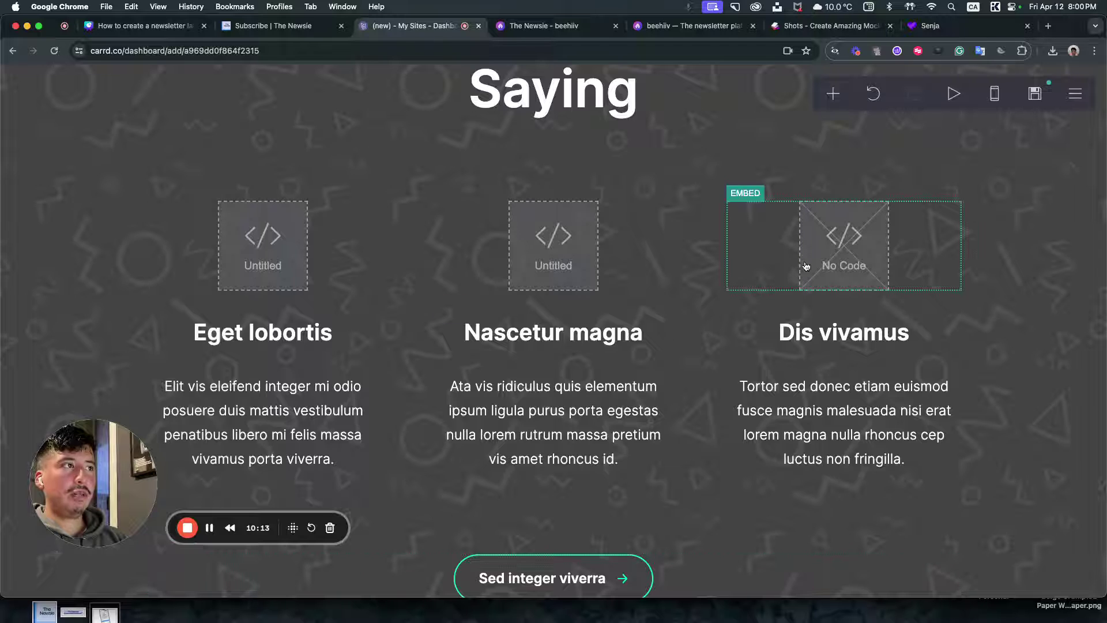
pyautogui.click(768, 282)
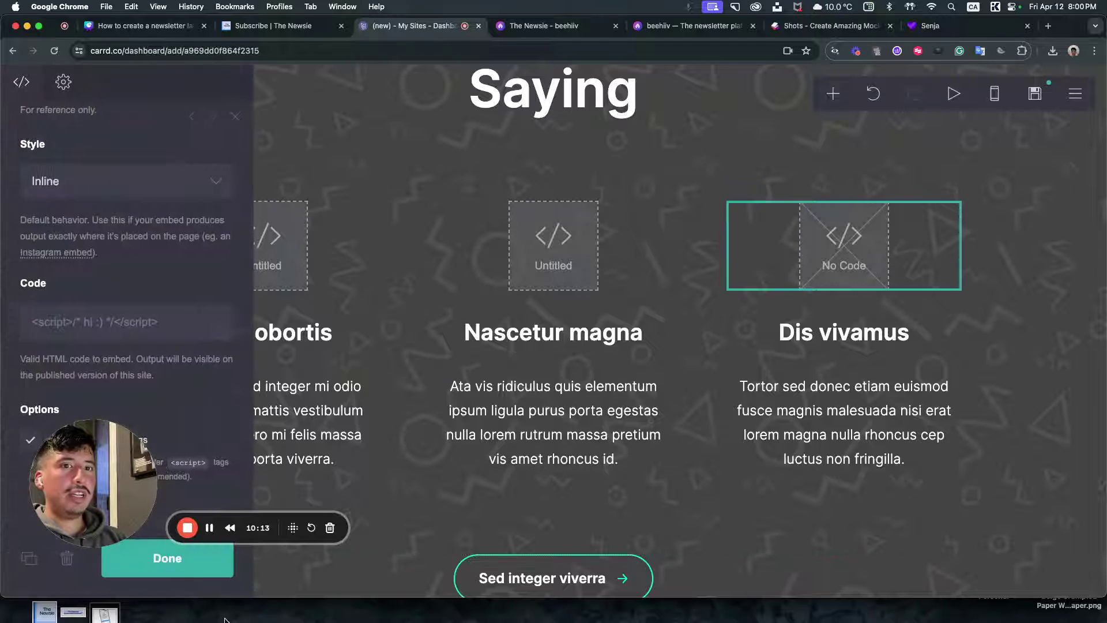
pyautogui.click(172, 325)
pyautogui.press('super+v')
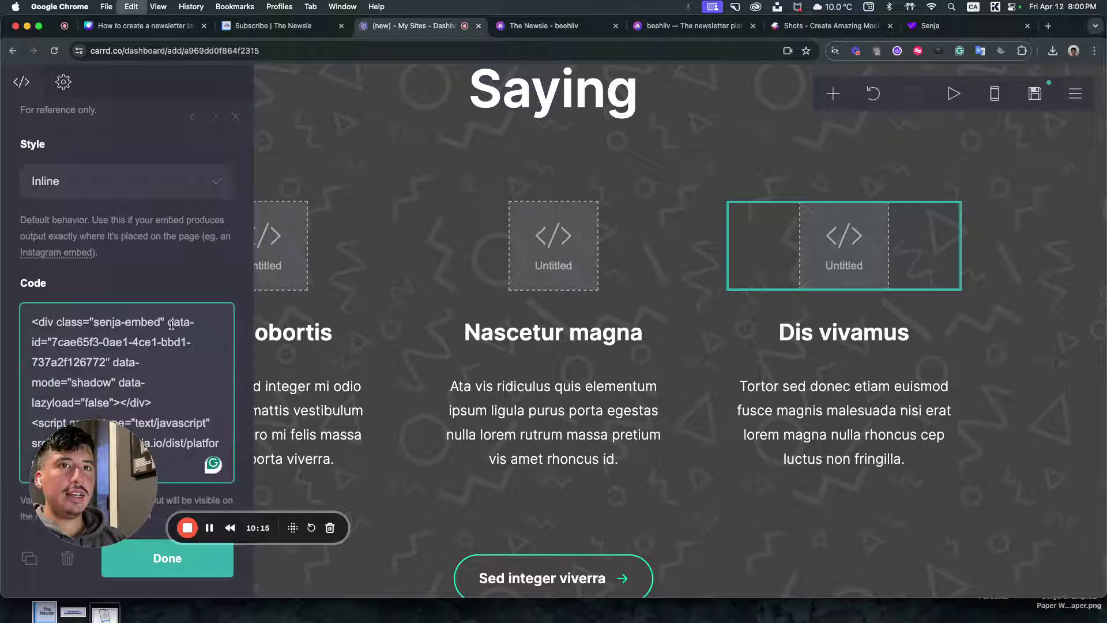
pyautogui.click(123, 571)
# - Delete the six placeholder headings and paragraphs, from Eget lobortis to Tortor sed, under the embeds
pyautogui.click(306, 341)
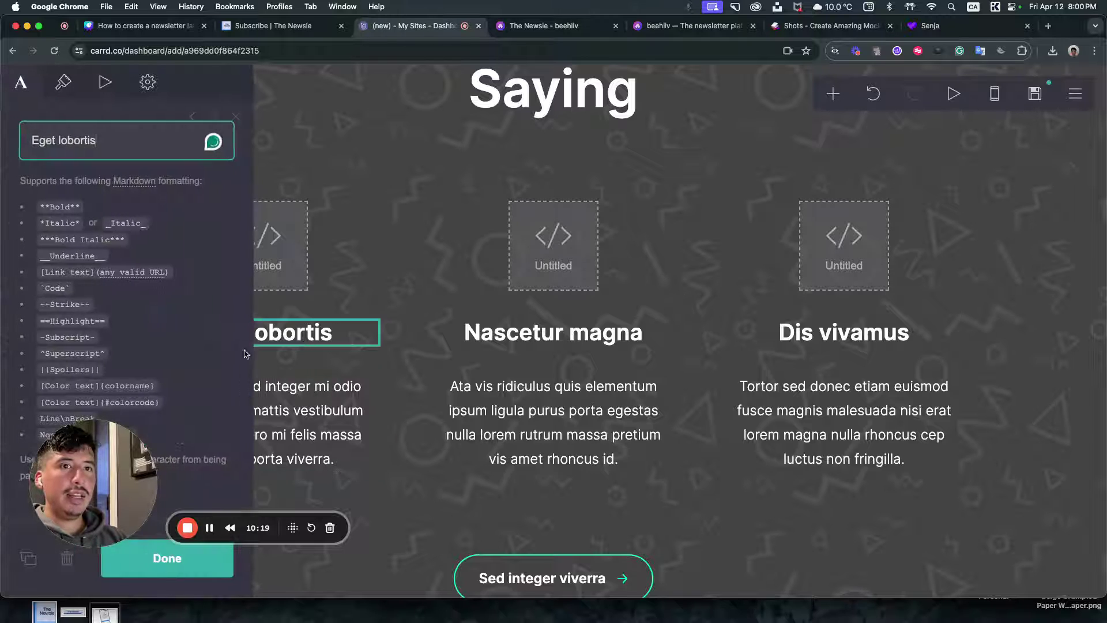
pyautogui.click(69, 560)
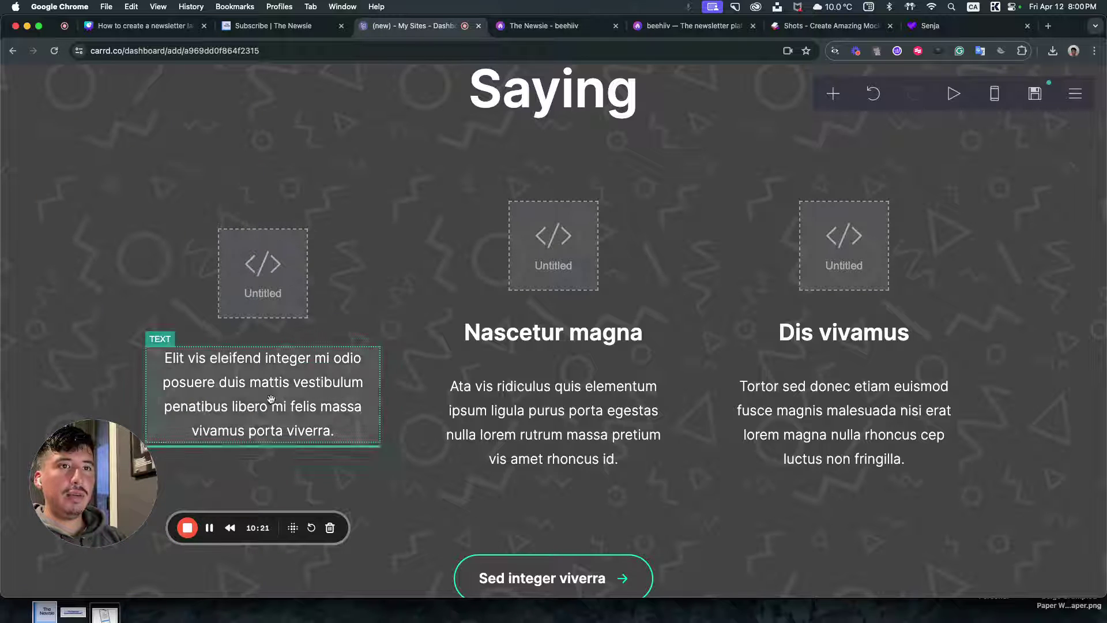
pyautogui.click(300, 400)
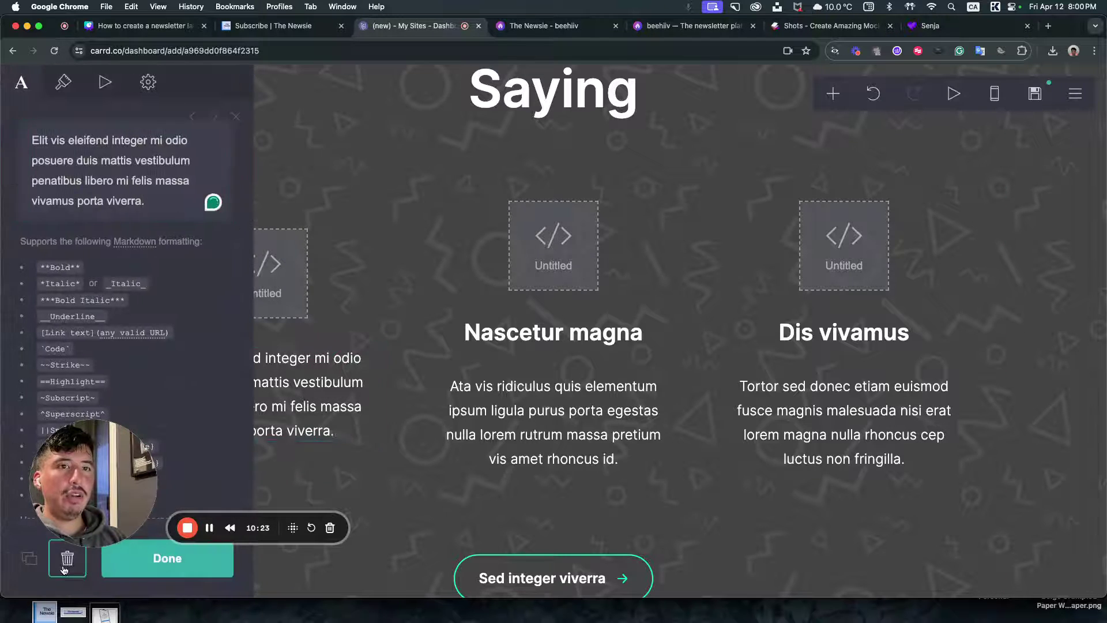
pyautogui.click(59, 558)
pyautogui.click(558, 424)
pyautogui.click(60, 558)
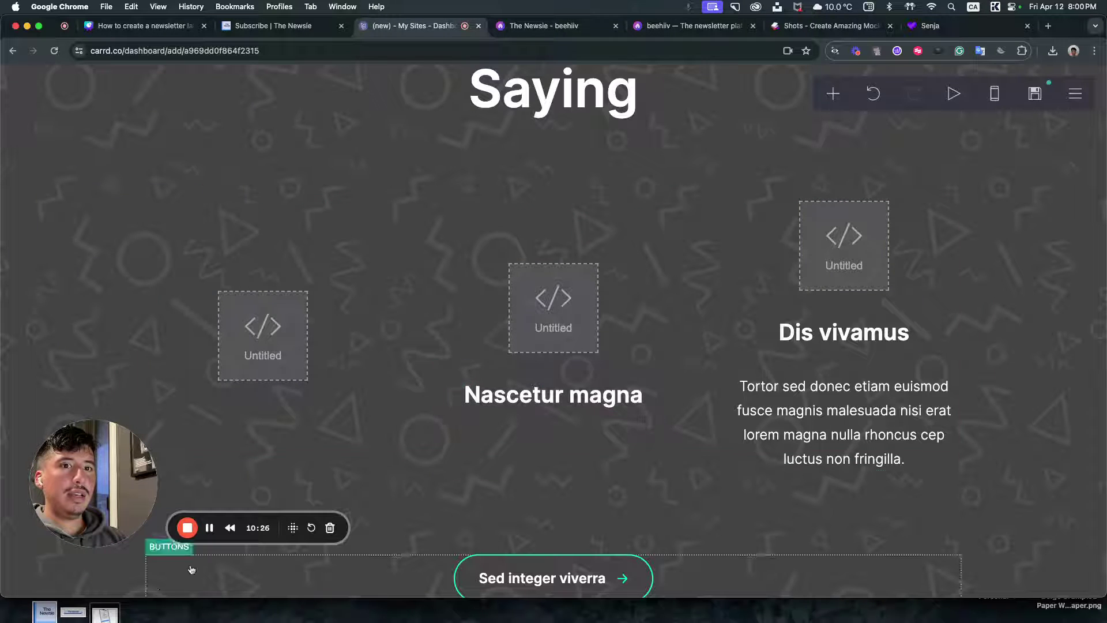
pyautogui.click(508, 398)
pyautogui.click(67, 559)
pyautogui.click(68, 559)
pyautogui.click(776, 425)
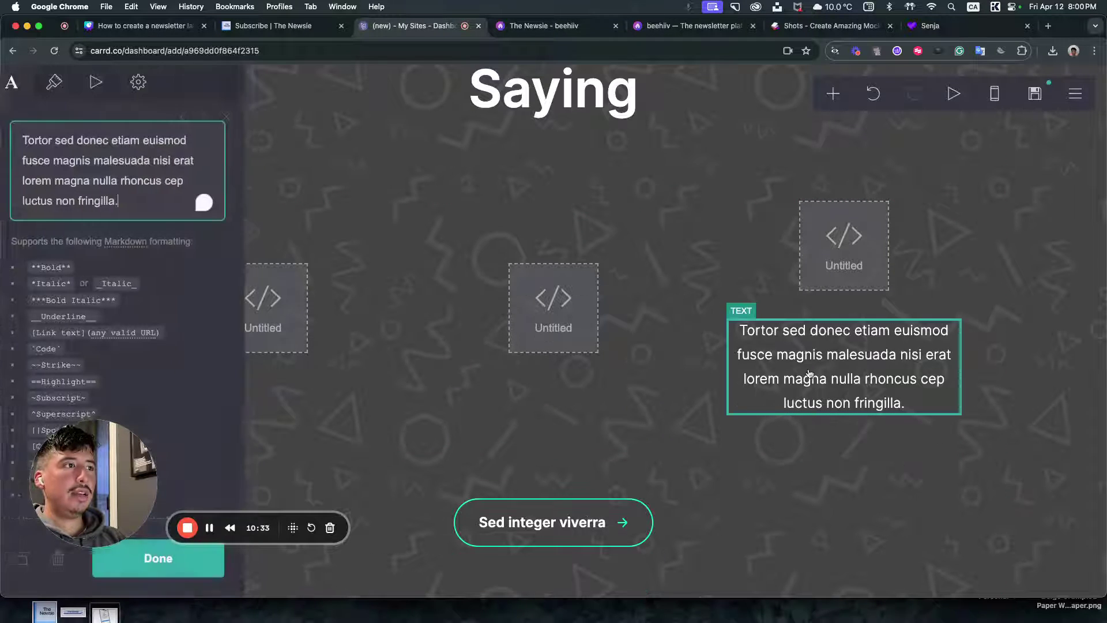
pyautogui.click(67, 558)
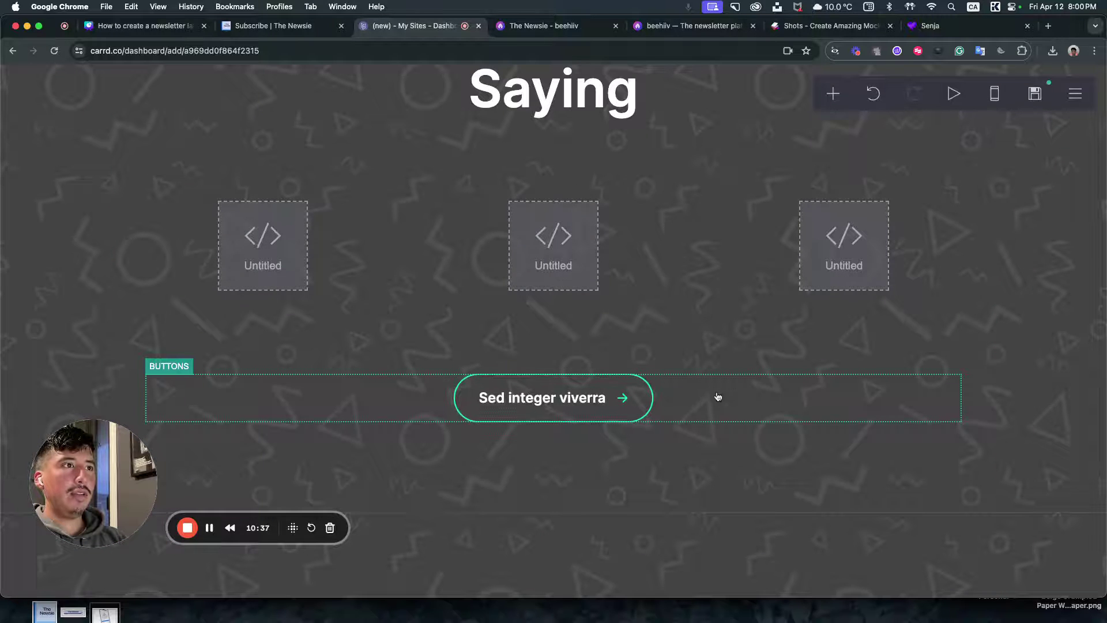
pyautogui.scroll(1, 718, 396)
pyautogui.scroll(10, 593, 439)
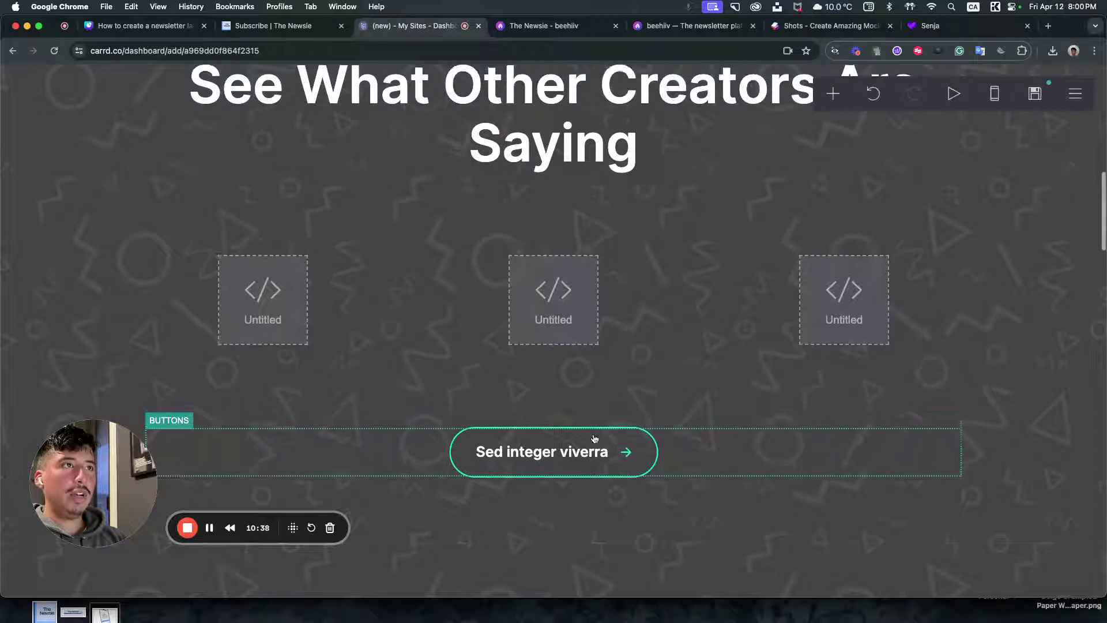
# - Duplicate the hero's subscribe embed and place the copy below the three testimonial embeds
pyautogui.scroll(-6, 277, 440)
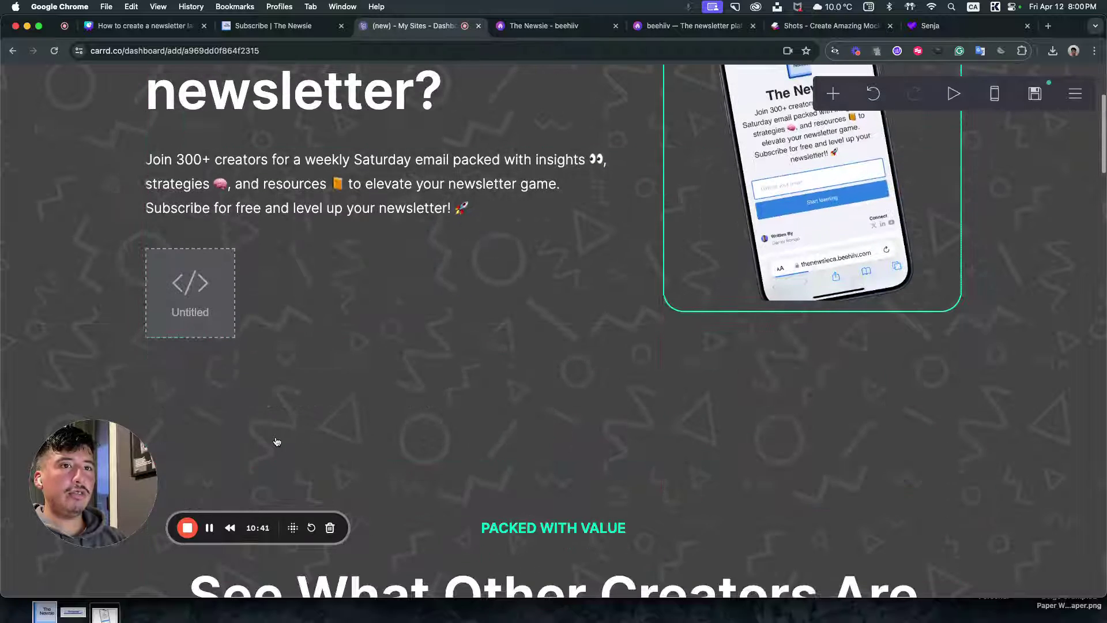
pyautogui.click(218, 316)
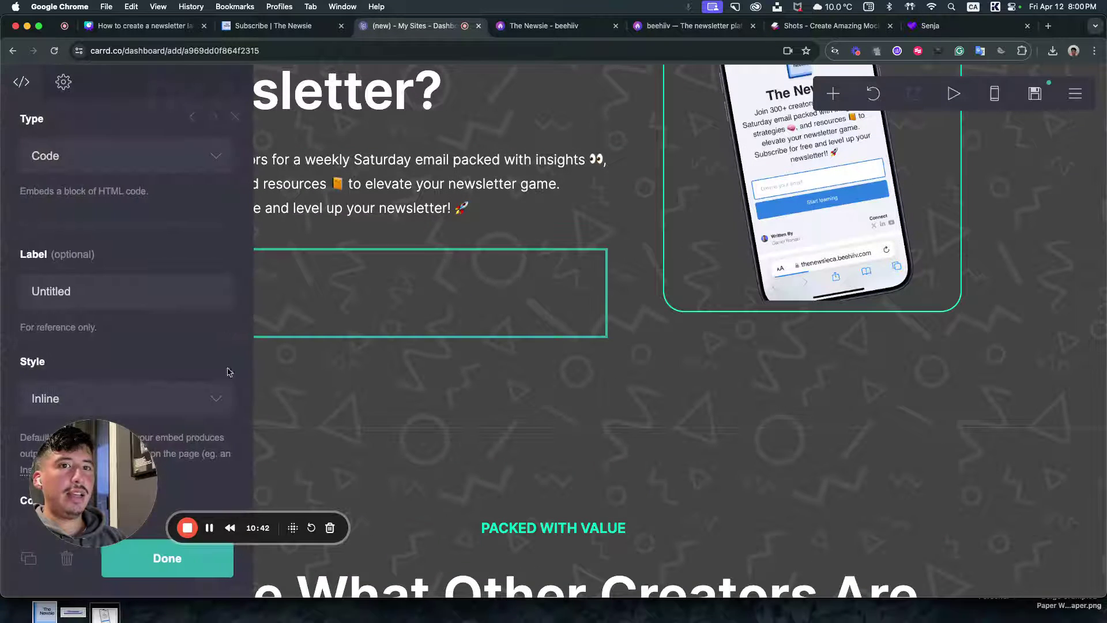
pyautogui.click(27, 559)
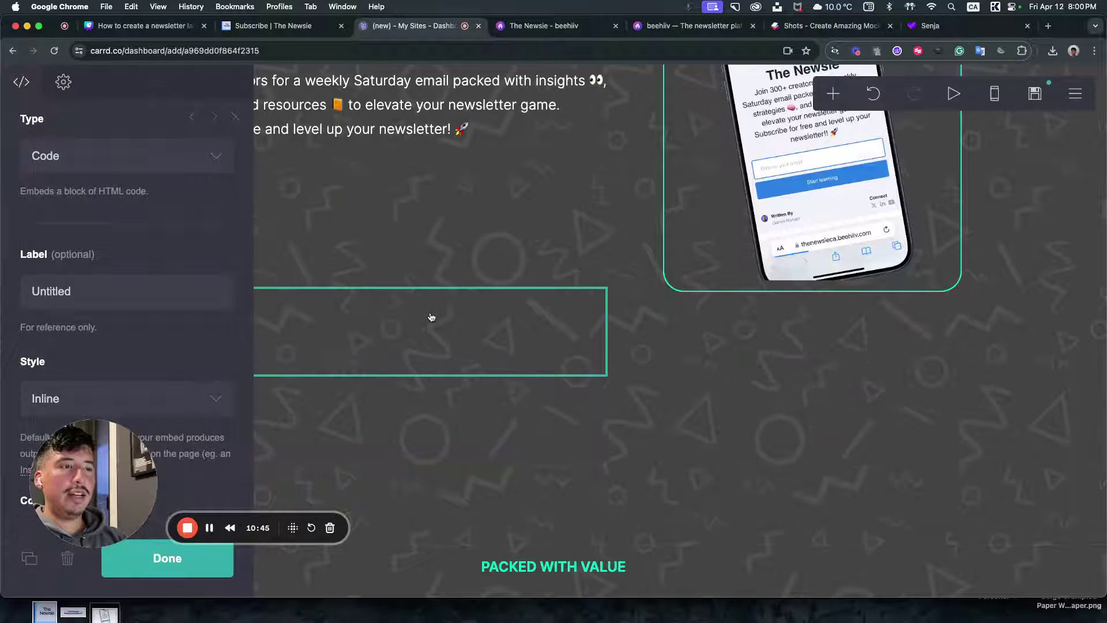
pyautogui.moveTo(431, 317); pyautogui.dragTo(606, 139)
pyautogui.click(663, 253)
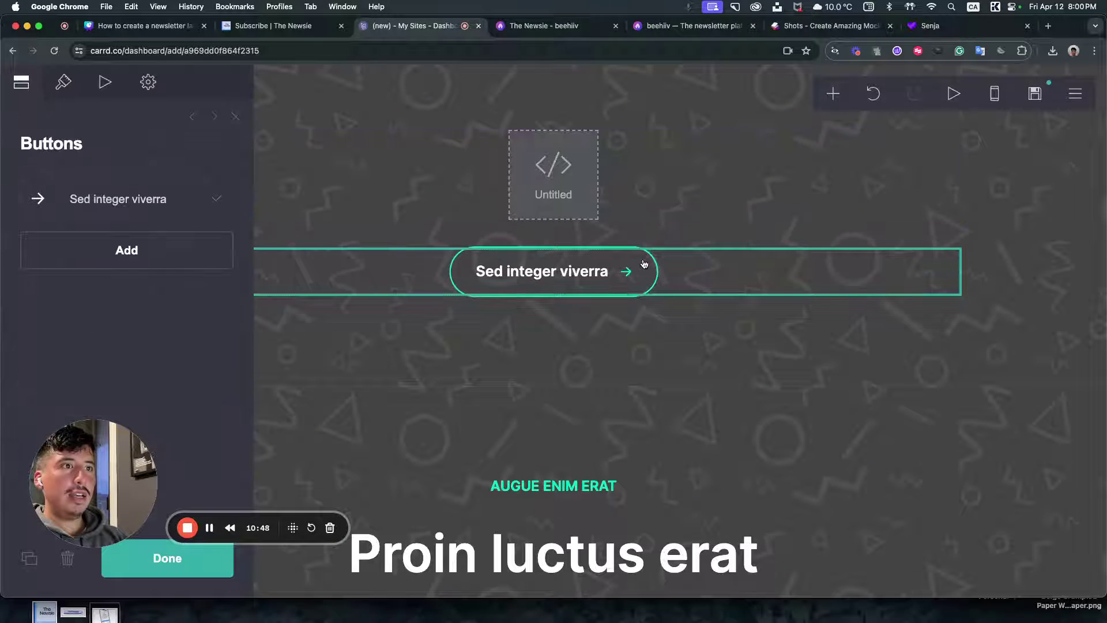
pyautogui.click(115, 558)
pyautogui.scroll(-10, 430, 451)
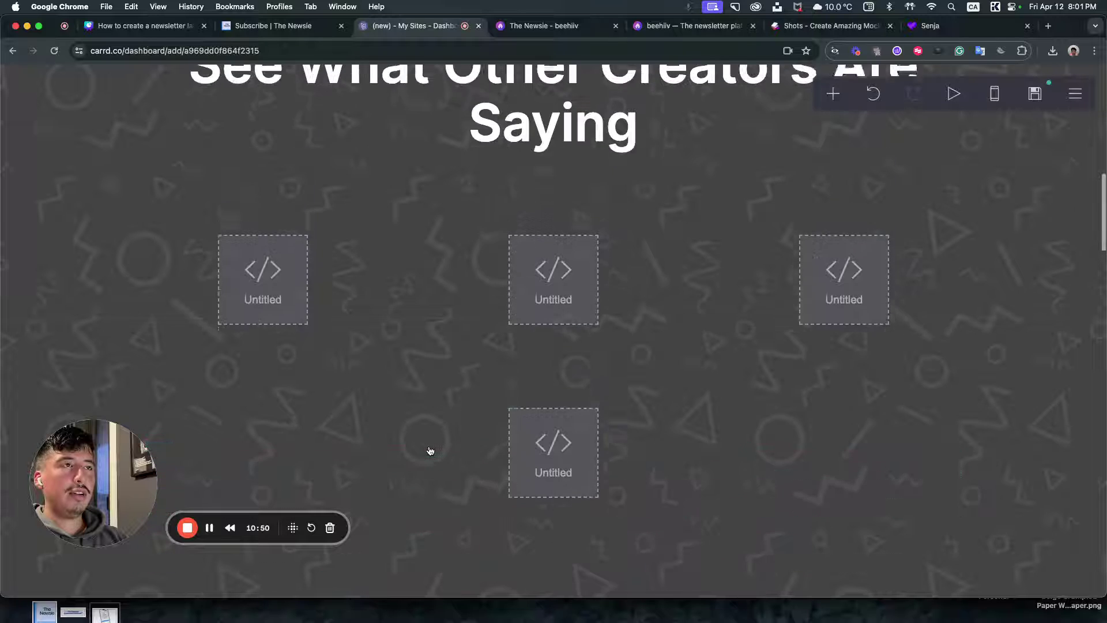
pyautogui.scroll(3, 429, 450)
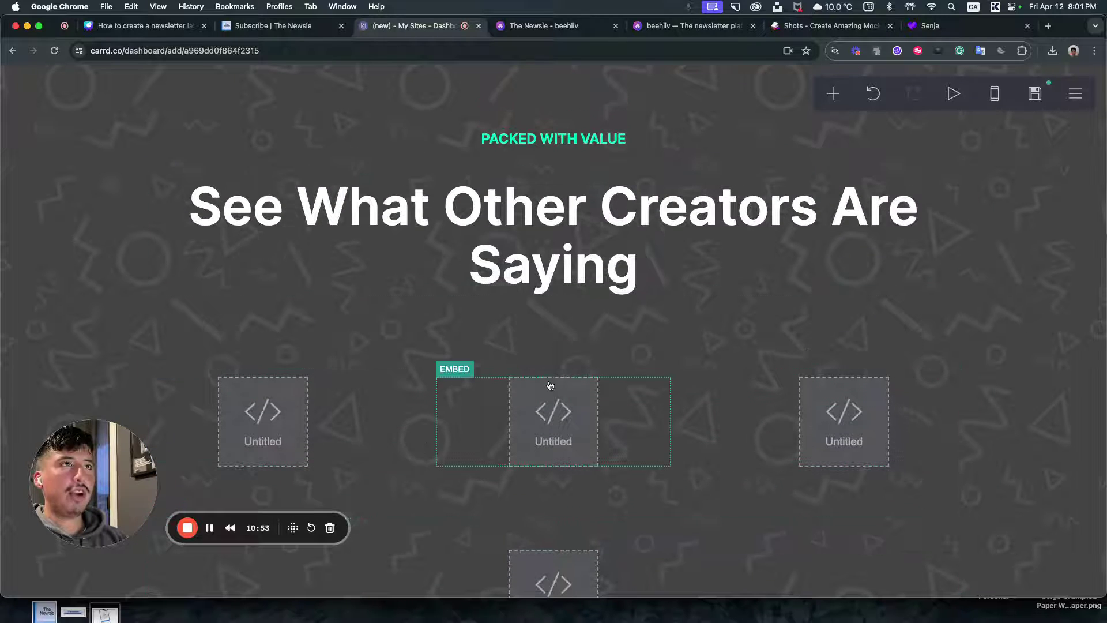
pyautogui.scroll(-12, 550, 386)
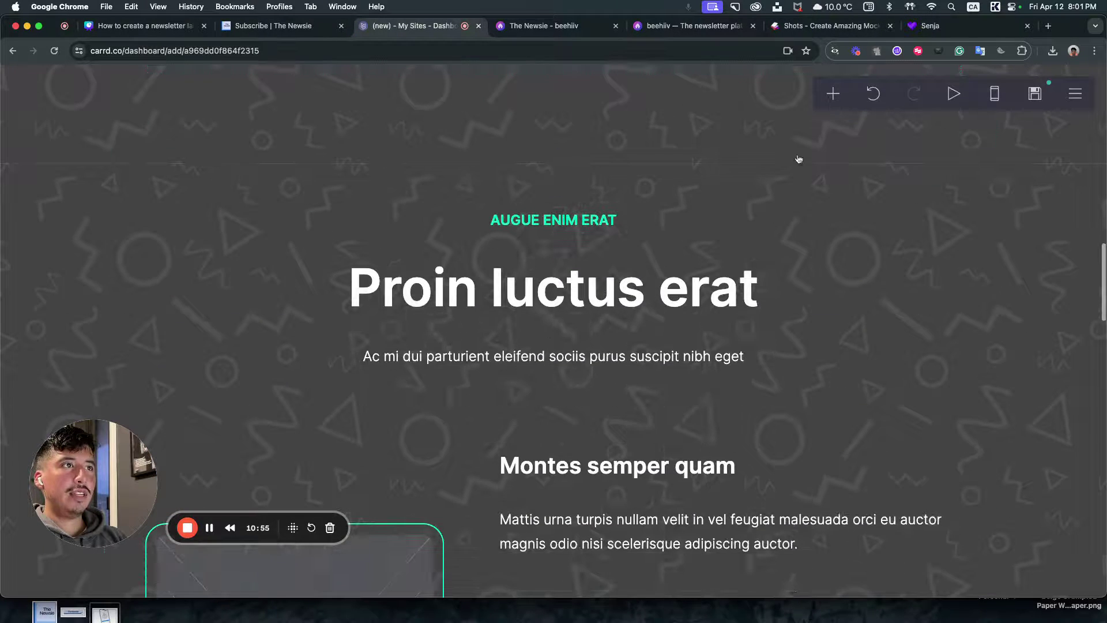
# - Look through the page settings and page background options
pyautogui.click(832, 173)
pyautogui.click(1084, 307)
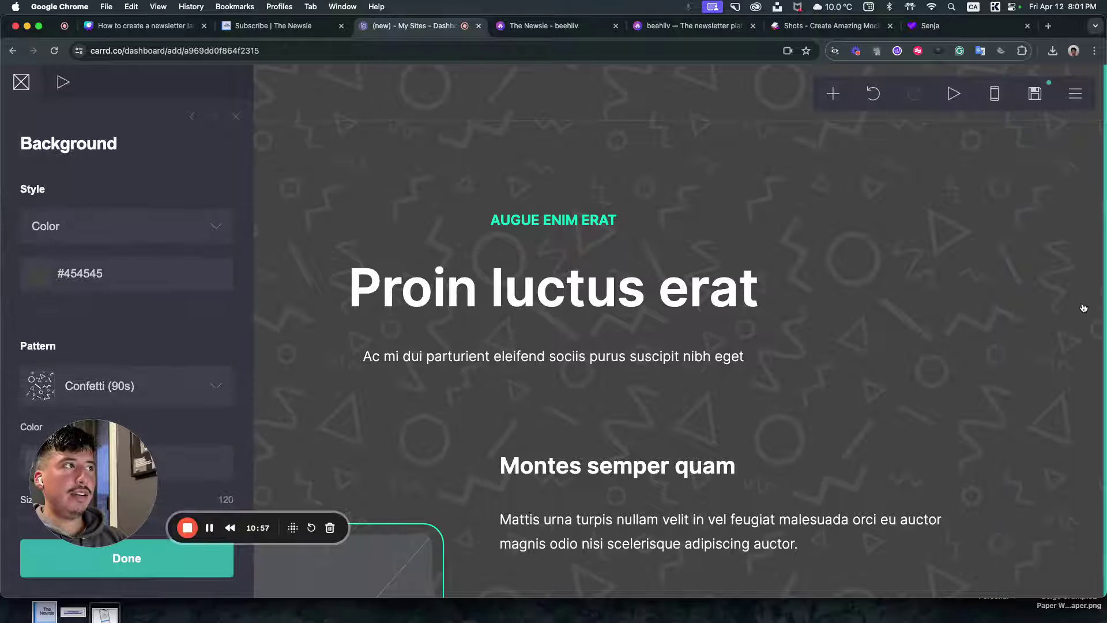
pyautogui.click(980, 288)
pyautogui.click(1052, 301)
pyautogui.scroll(-6, 1053, 302)
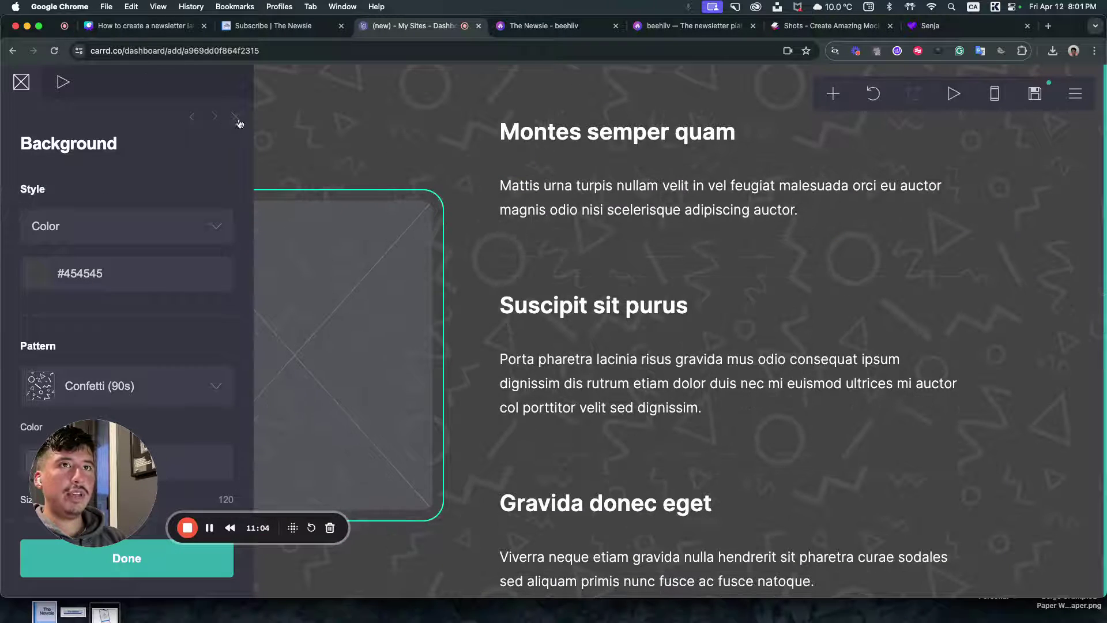
pyautogui.click(235, 118)
pyautogui.scroll(2, 354, 207)
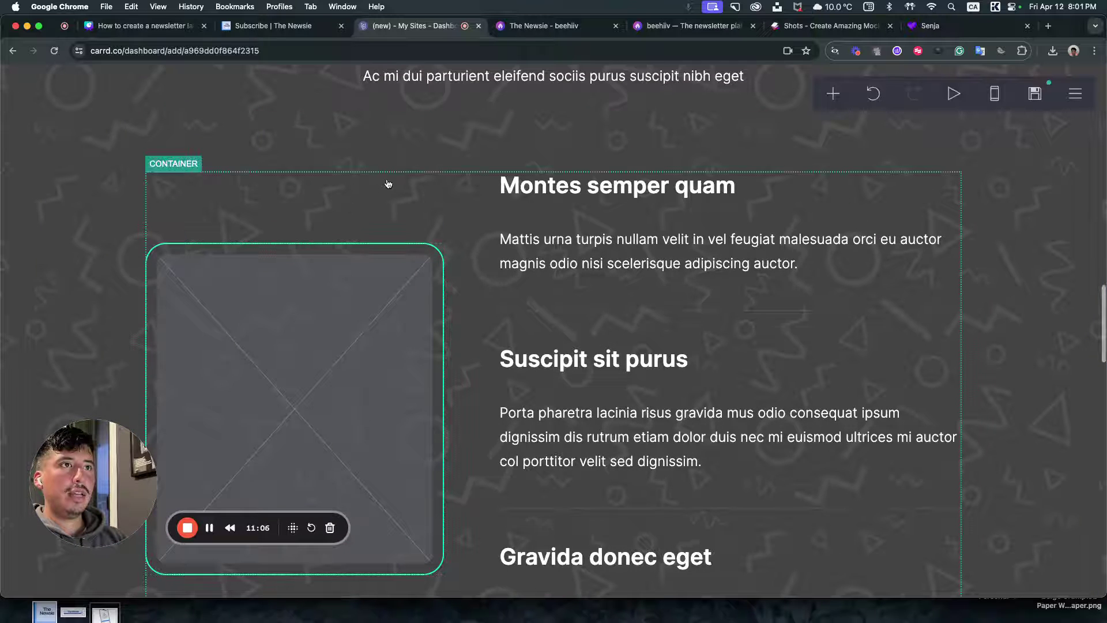
# - Delete the image-and-features container, choosing not to preserve its contents
pyautogui.click(383, 185)
pyautogui.click(68, 556)
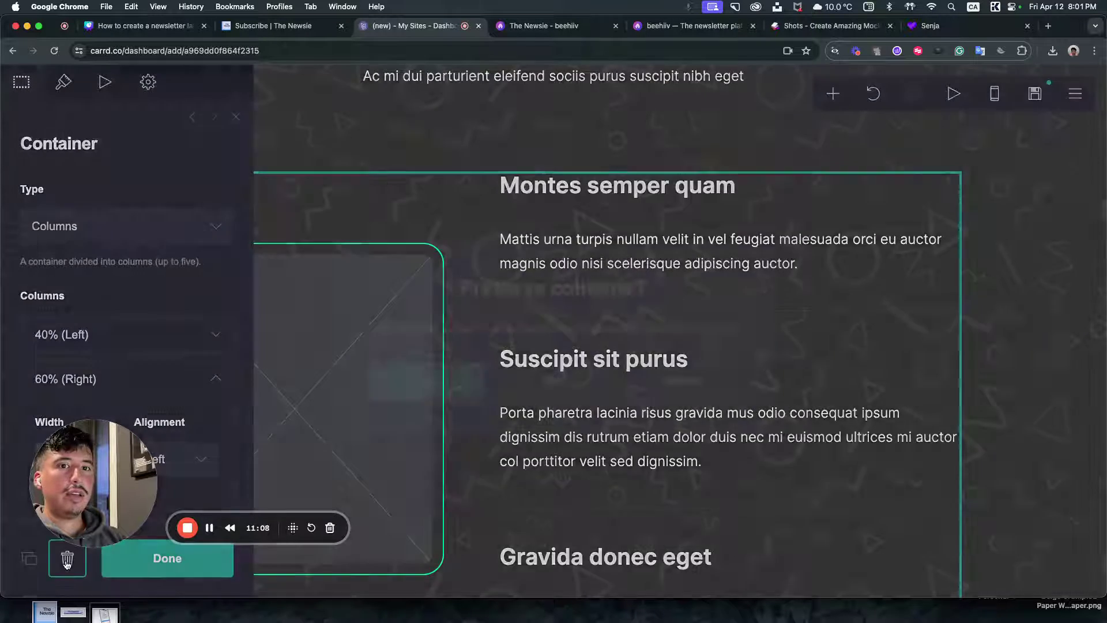
pyautogui.click(544, 390)
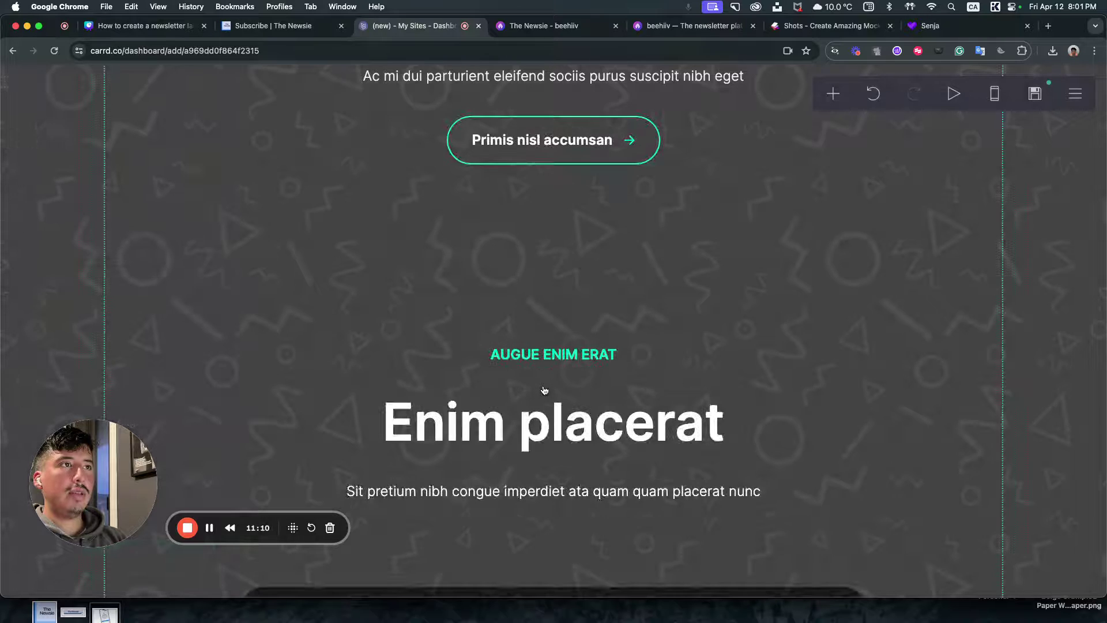
pyautogui.scroll(-4, 577, 386)
# - Remove the pricing cards, then delete the Enim placerat heading, AUGUE ENIM ERAT label and Sit pretium paragraph
pyautogui.click(732, 395)
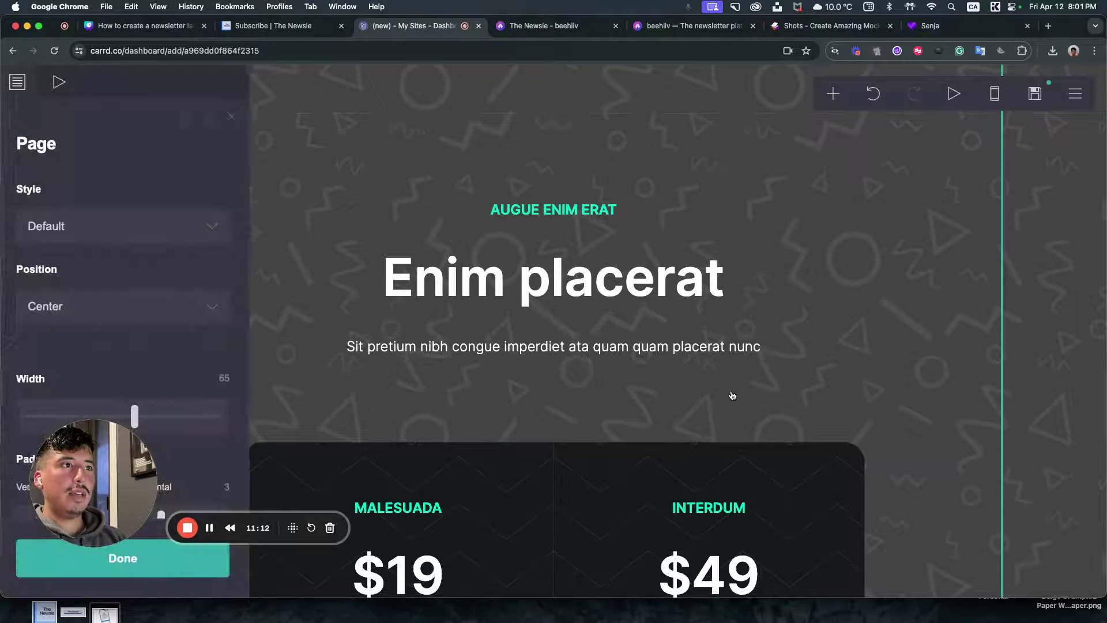
pyautogui.click(129, 562)
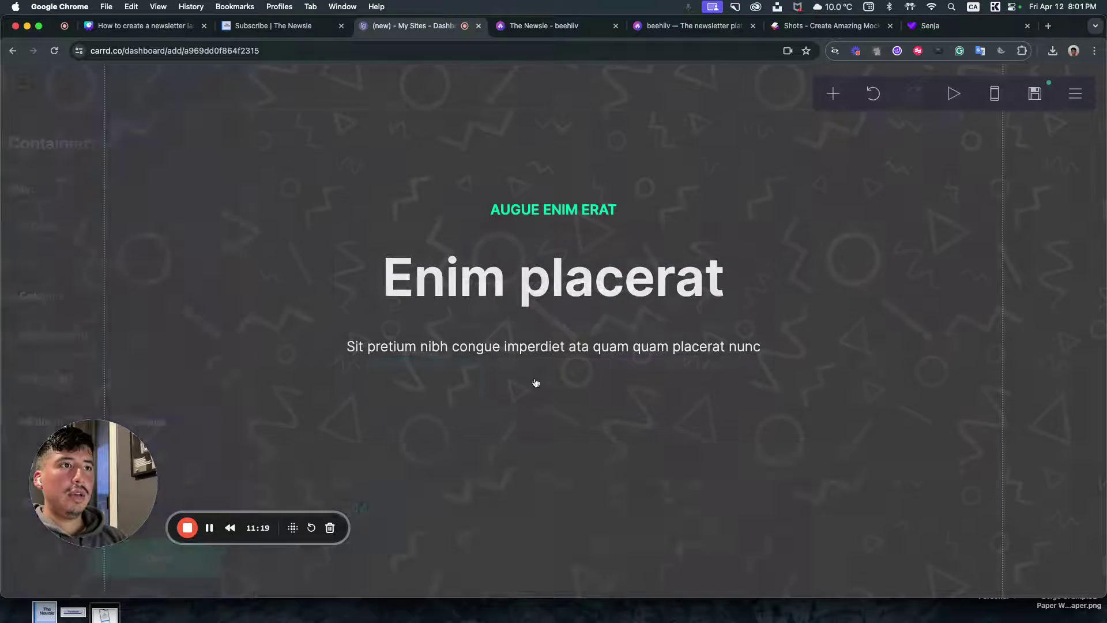
pyautogui.click(455, 300)
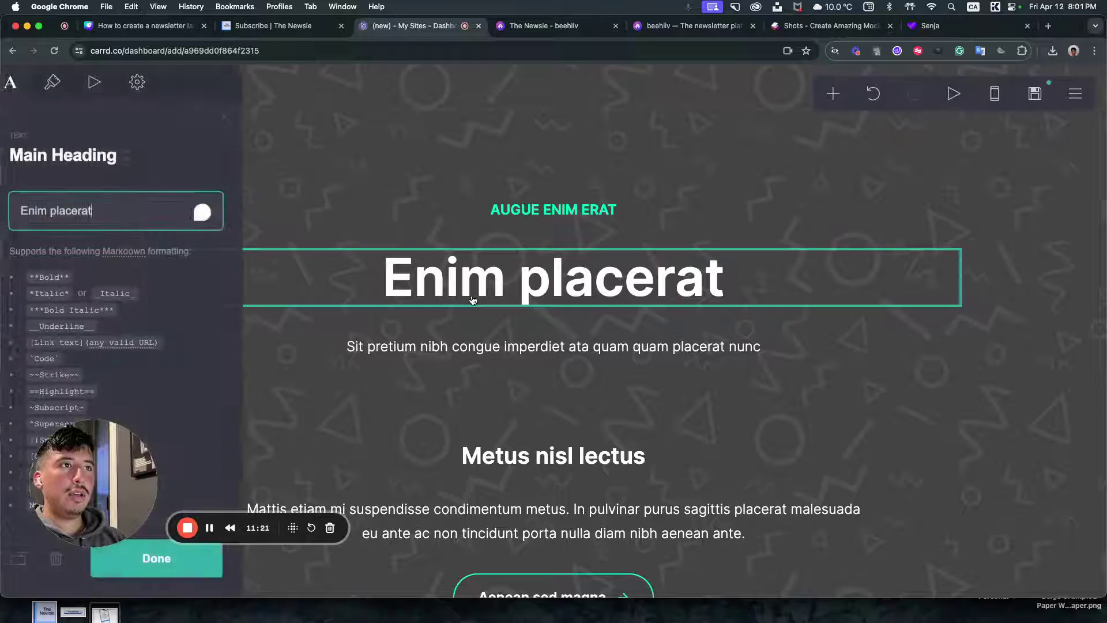
pyautogui.click(65, 559)
pyautogui.click(477, 219)
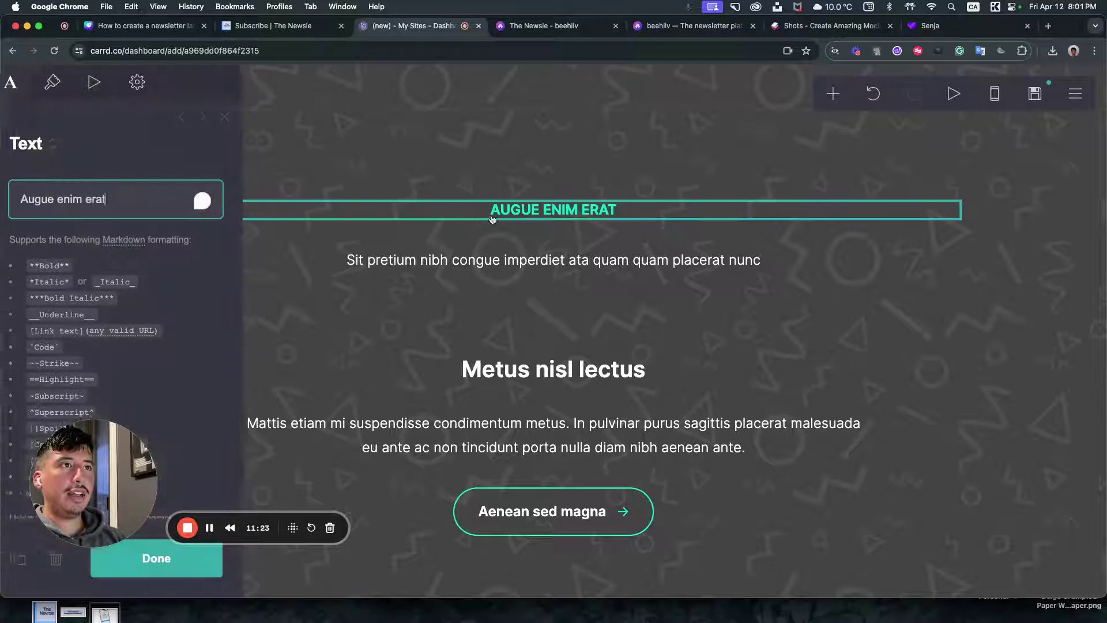
pyautogui.click(65, 559)
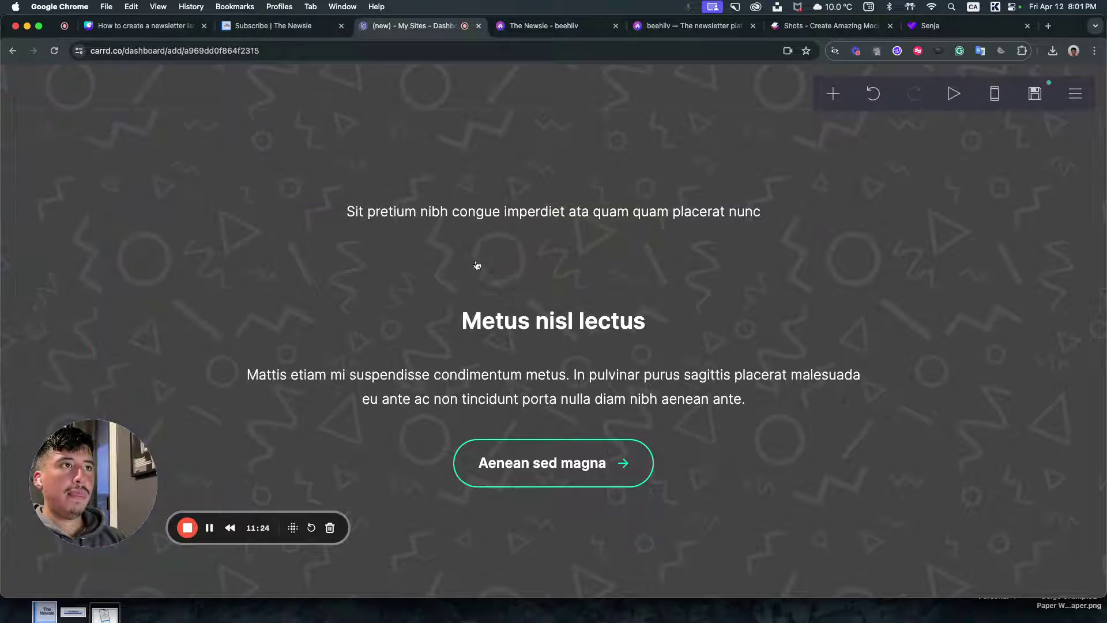
pyautogui.click(511, 222)
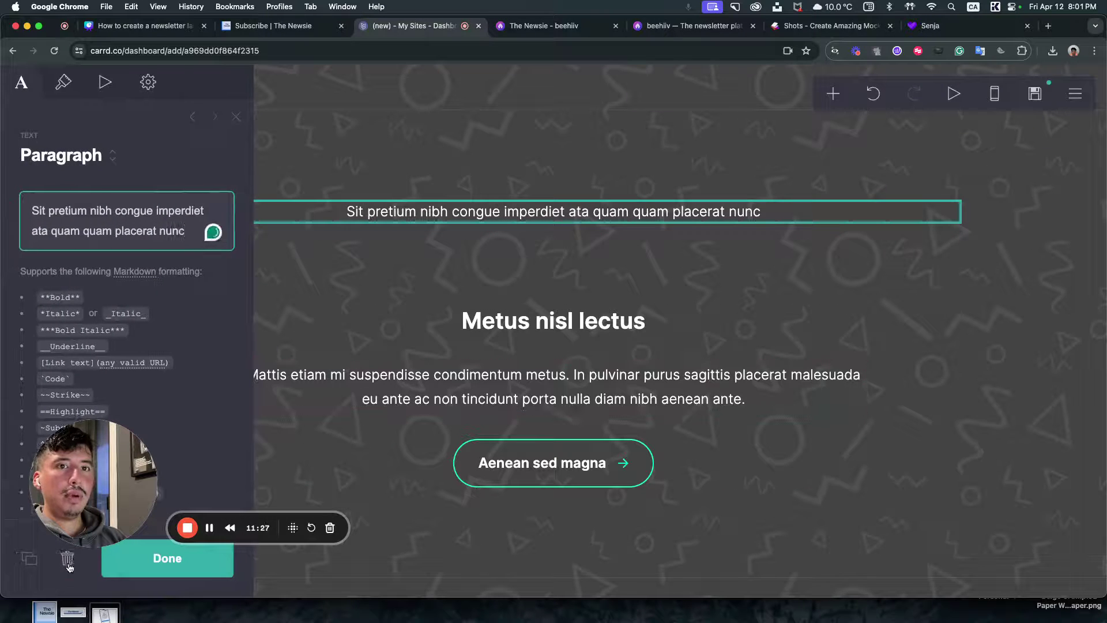
pyautogui.click(61, 559)
# - Delete the Metus nisl lectus subheading, Aenean sed magna buttons, Mattis etiam paragraph and empty container
pyautogui.click(532, 213)
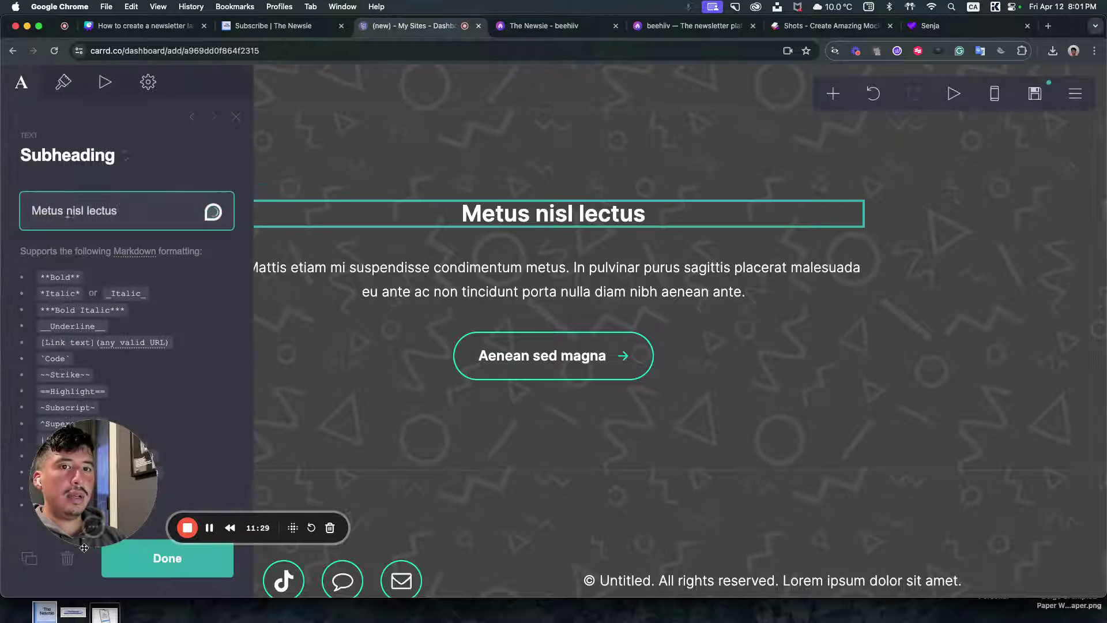
pyautogui.click(51, 558)
pyautogui.click(435, 307)
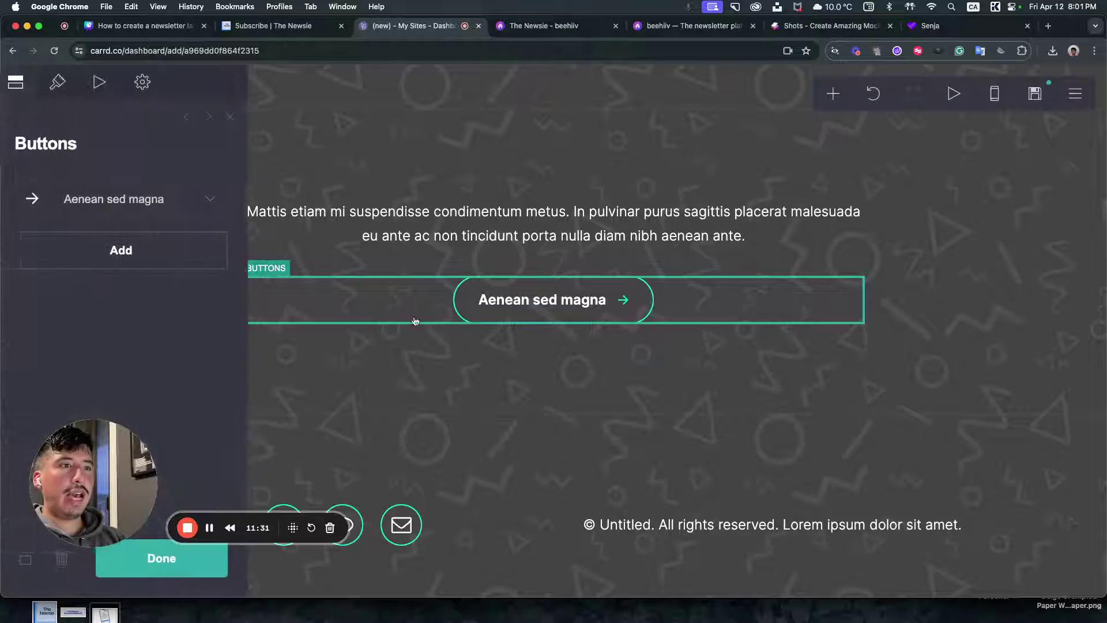
pyautogui.click(50, 558)
pyautogui.click(438, 248)
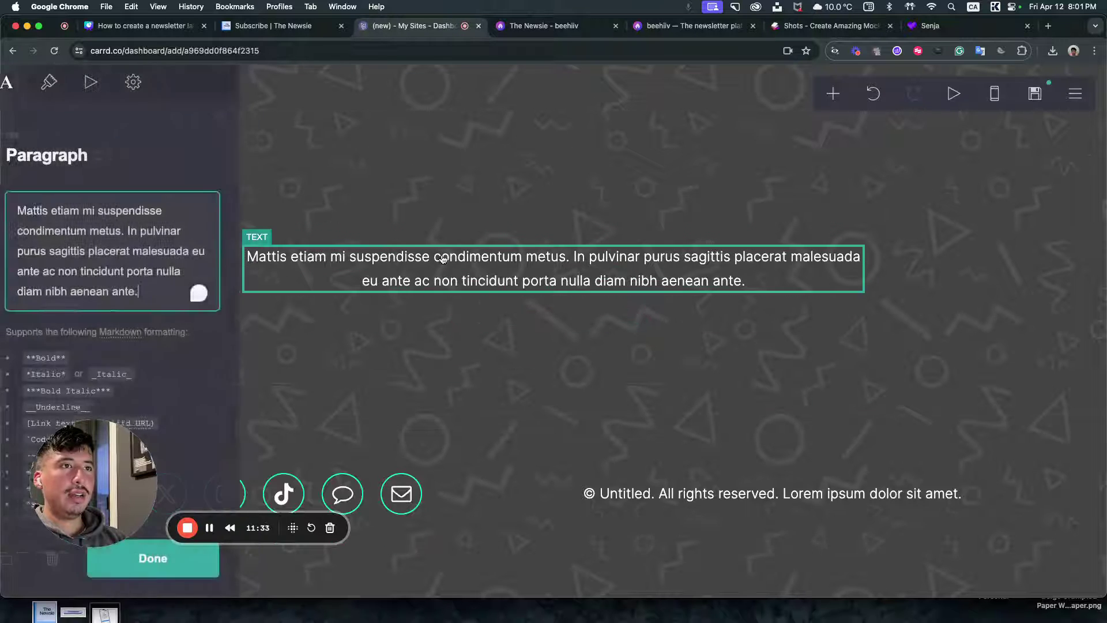
pyautogui.click(50, 559)
pyautogui.click(477, 257)
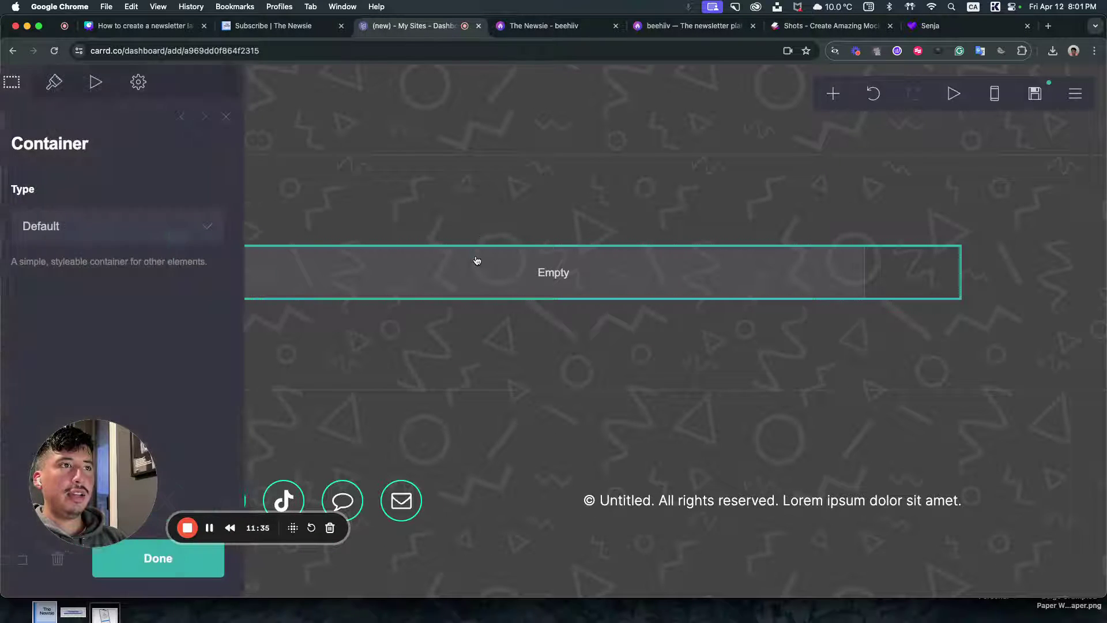
pyautogui.click(50, 558)
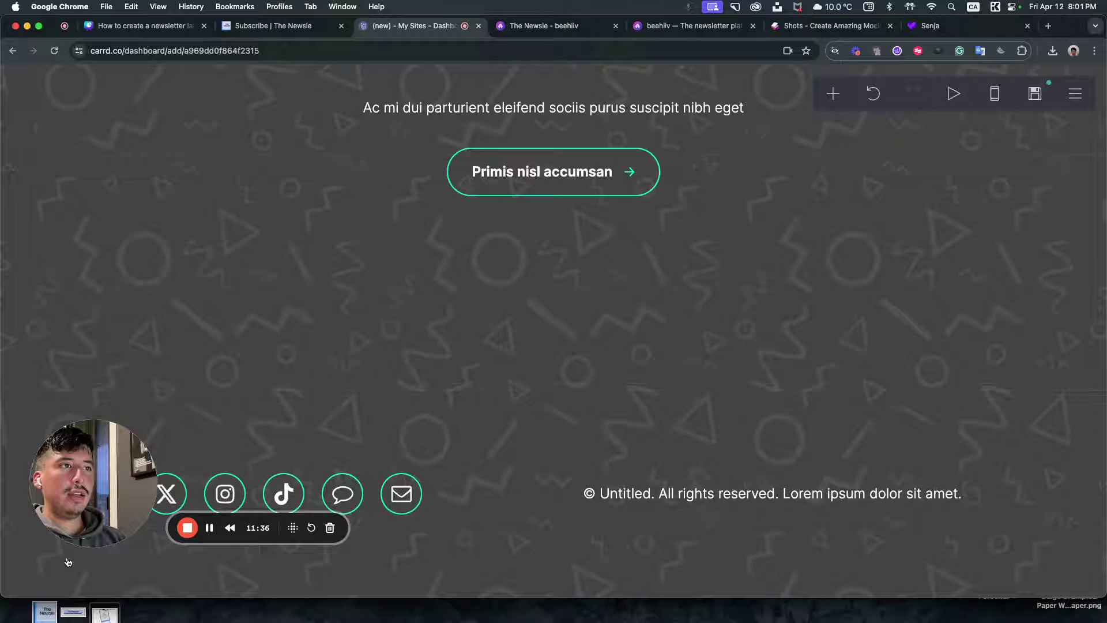
# - Delete the divider line just above the footer
pyautogui.click(467, 340)
pyautogui.click(494, 341)
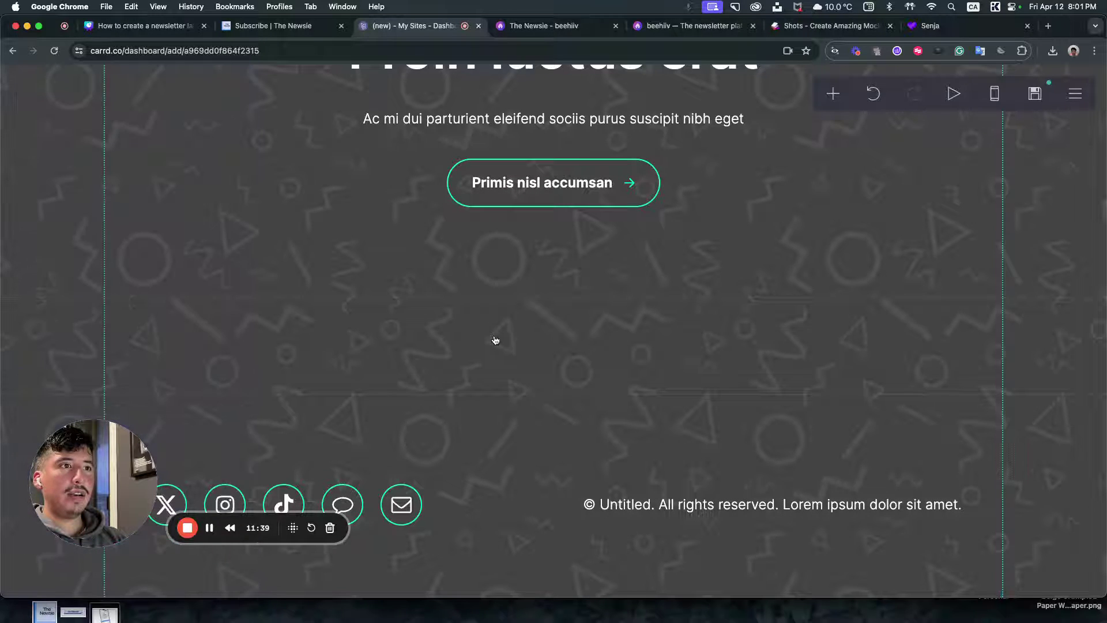
pyautogui.click(500, 394)
pyautogui.click(68, 558)
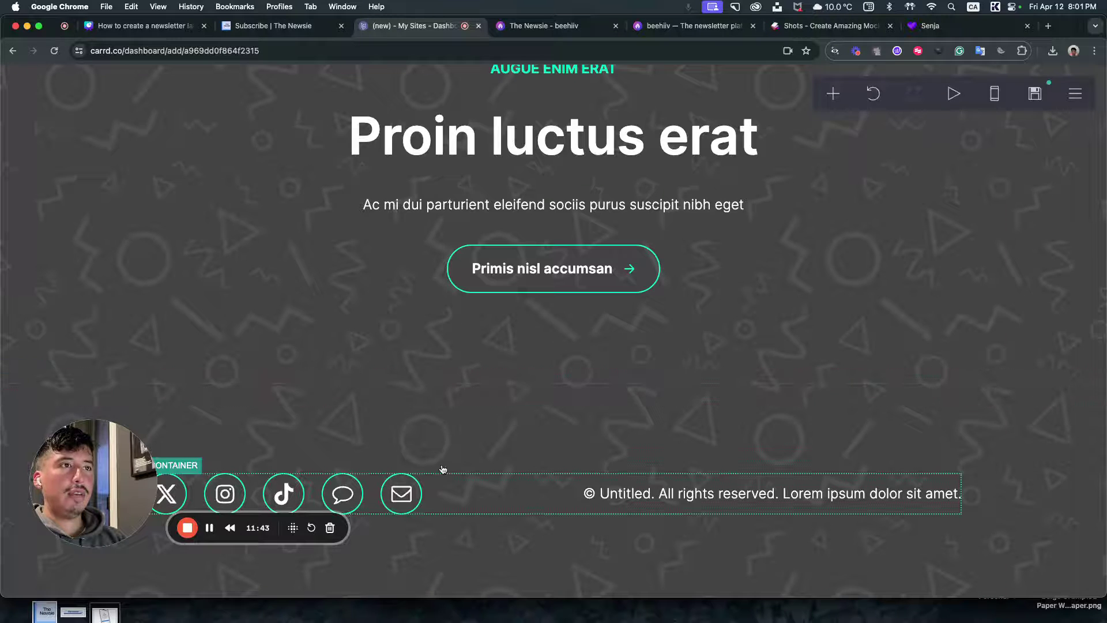
pyautogui.scroll(2, 440, 469)
pyautogui.scroll(15, 443, 469)
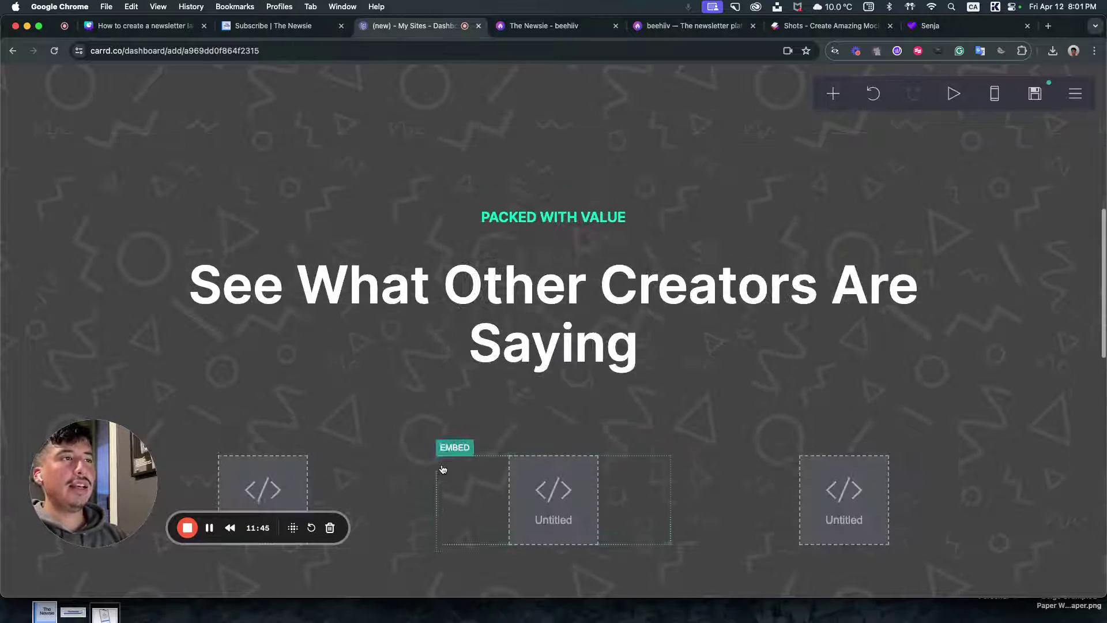
pyautogui.scroll(3, 443, 469)
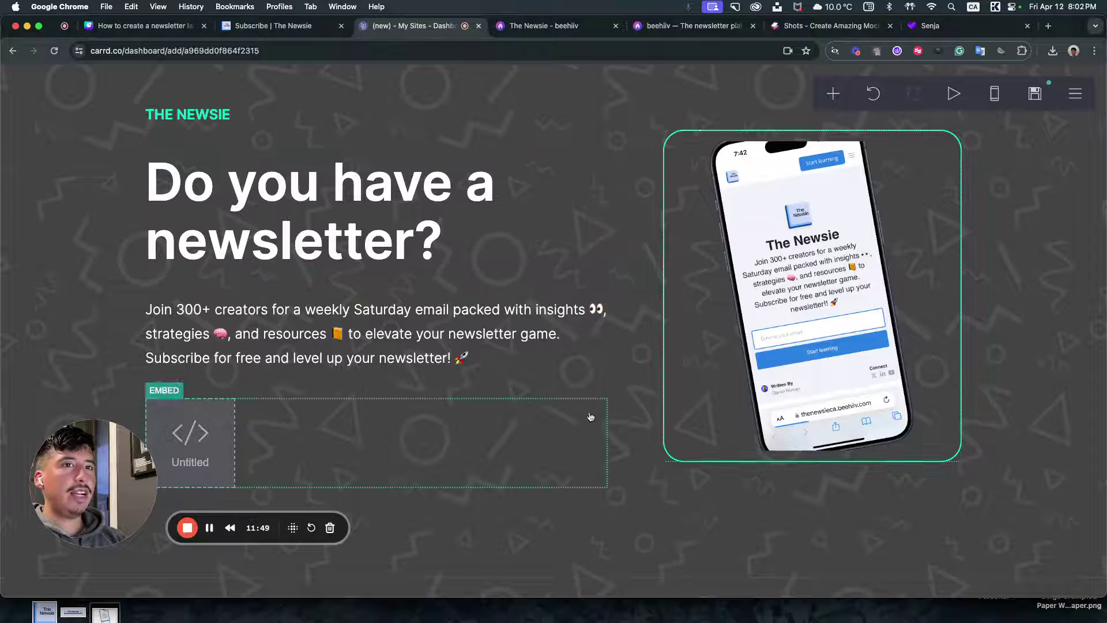
pyautogui.scroll(-1, 558, 446)
pyautogui.scroll(-7, 558, 446)
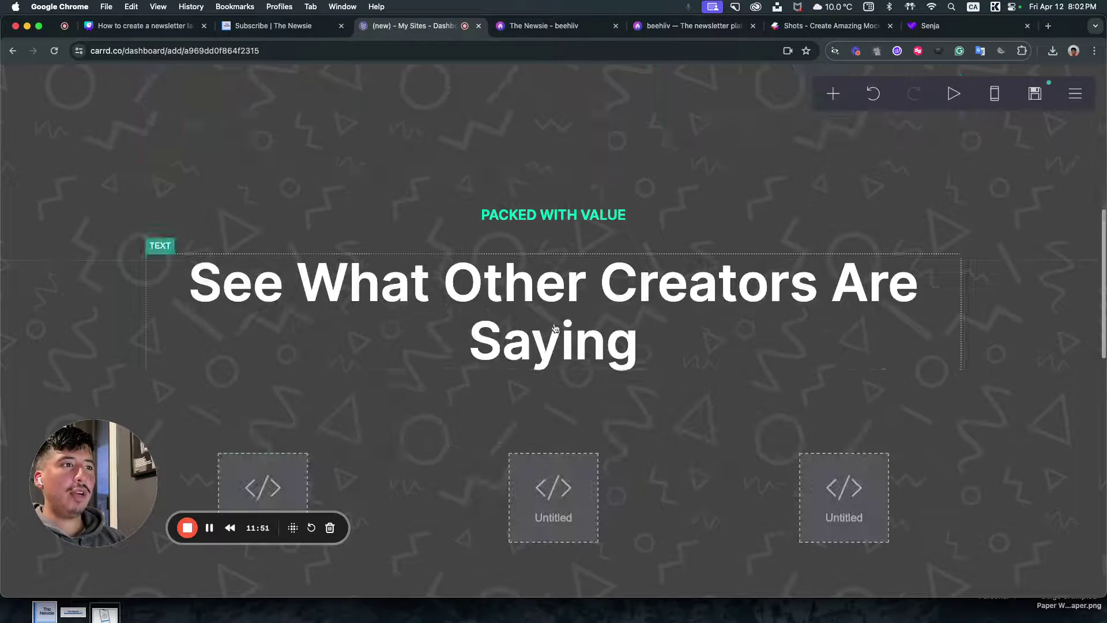
pyautogui.scroll(-5, 925, 460)
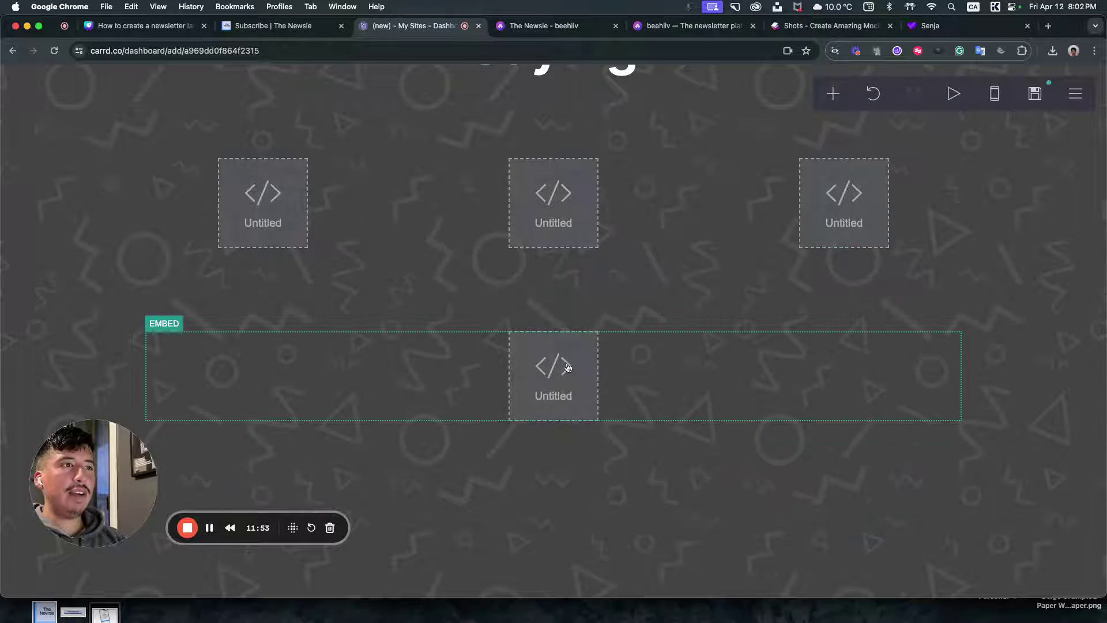
pyautogui.scroll(-1, 553, 411)
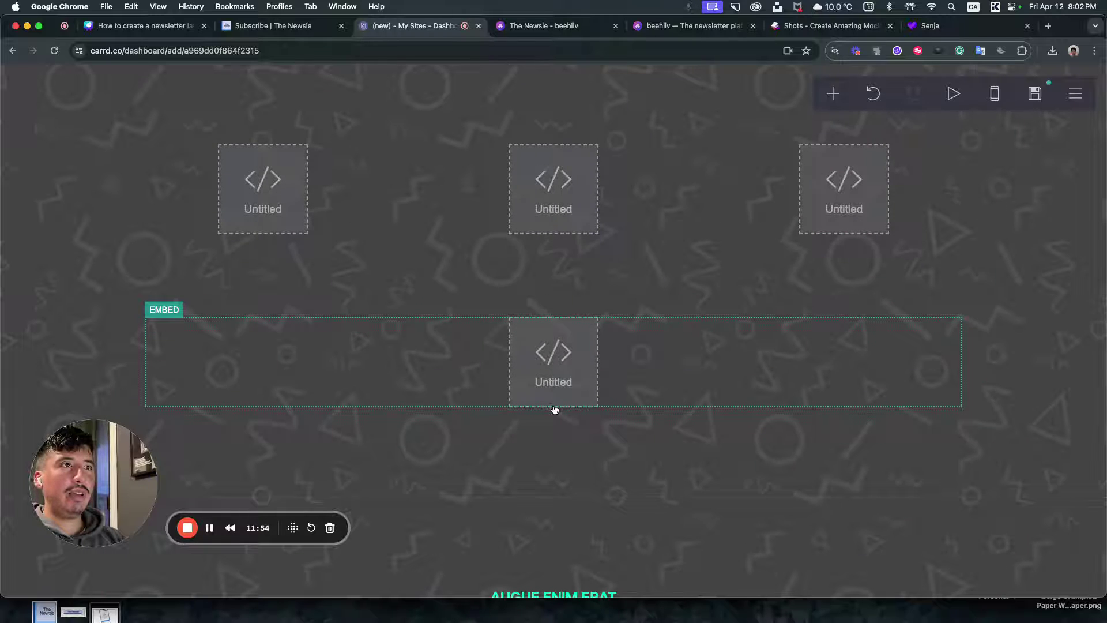
pyautogui.scroll(-9, 534, 503)
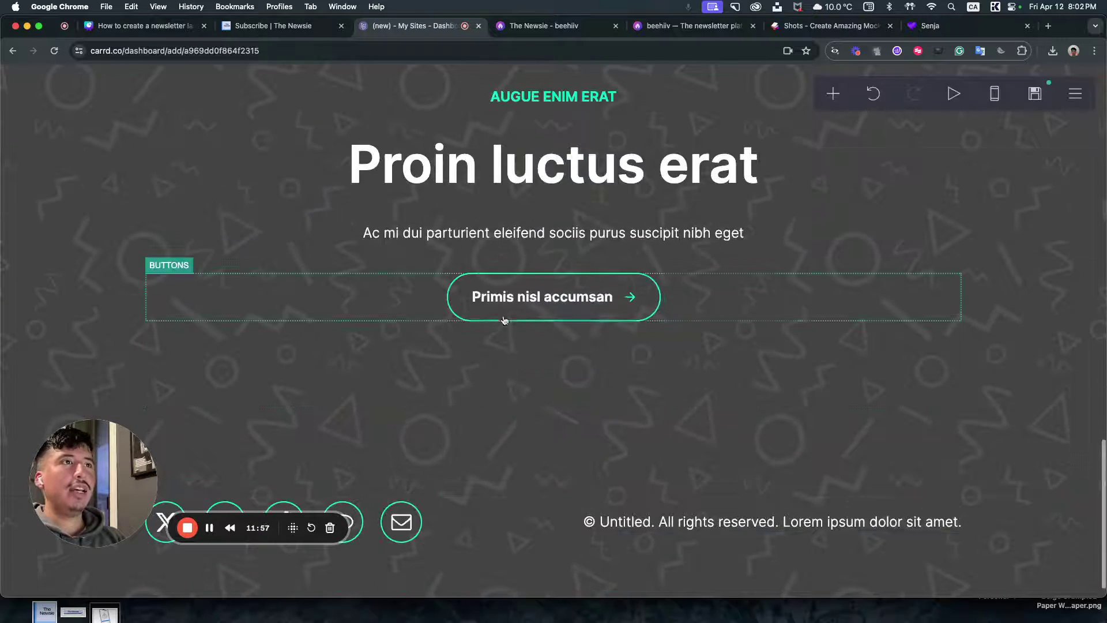
pyautogui.scroll(1, 502, 316)
pyautogui.scroll(1, 499, 314)
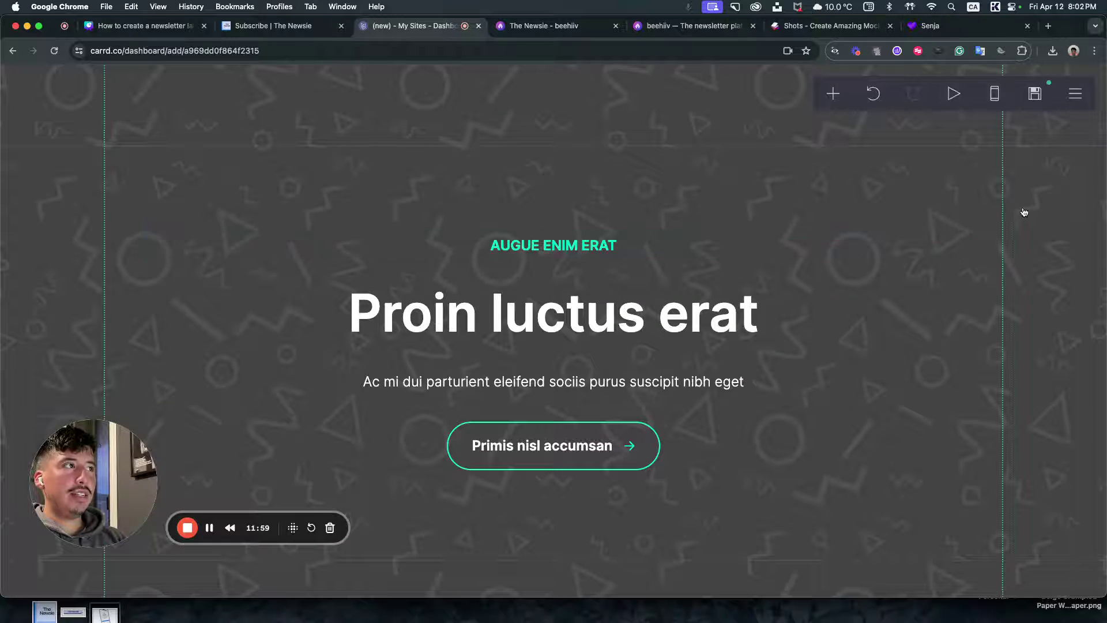
# - Delete the AUGUE ENIM ERAT label, Proin luctus erat heading, button block and paragraph
pyautogui.click(973, 203)
pyautogui.click(973, 203)
pyautogui.click(621, 247)
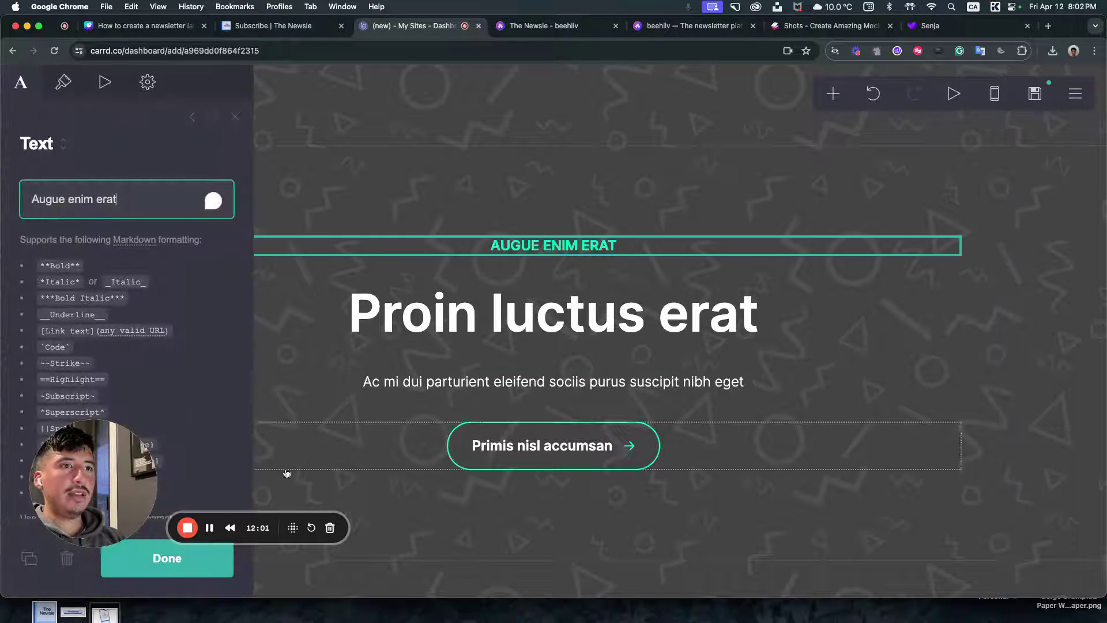
pyautogui.click(68, 569)
pyautogui.click(462, 276)
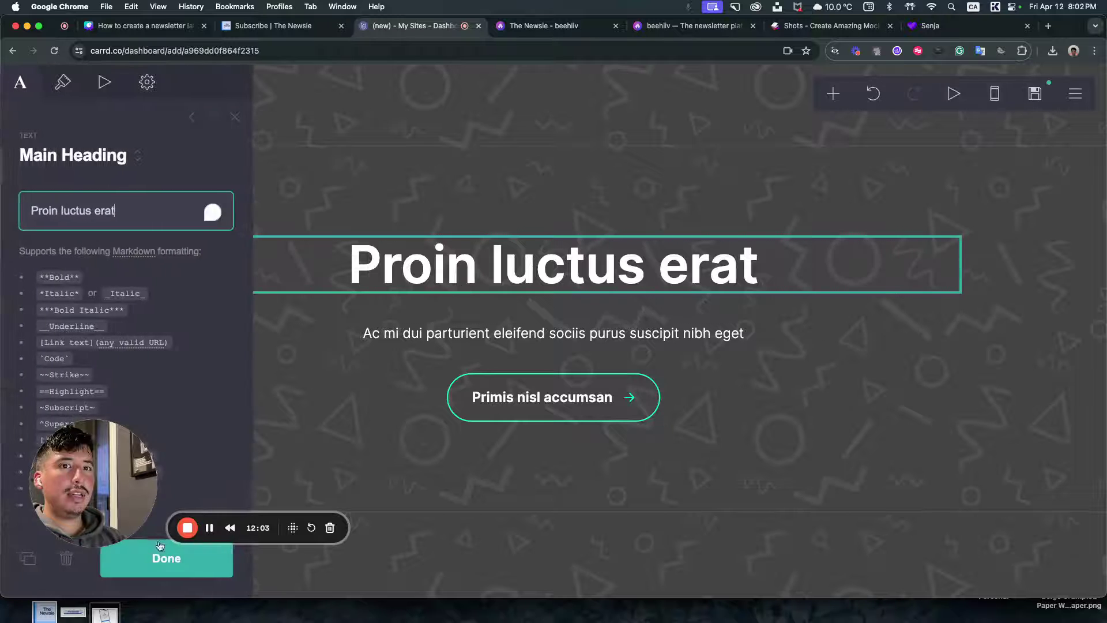
pyautogui.click(68, 570)
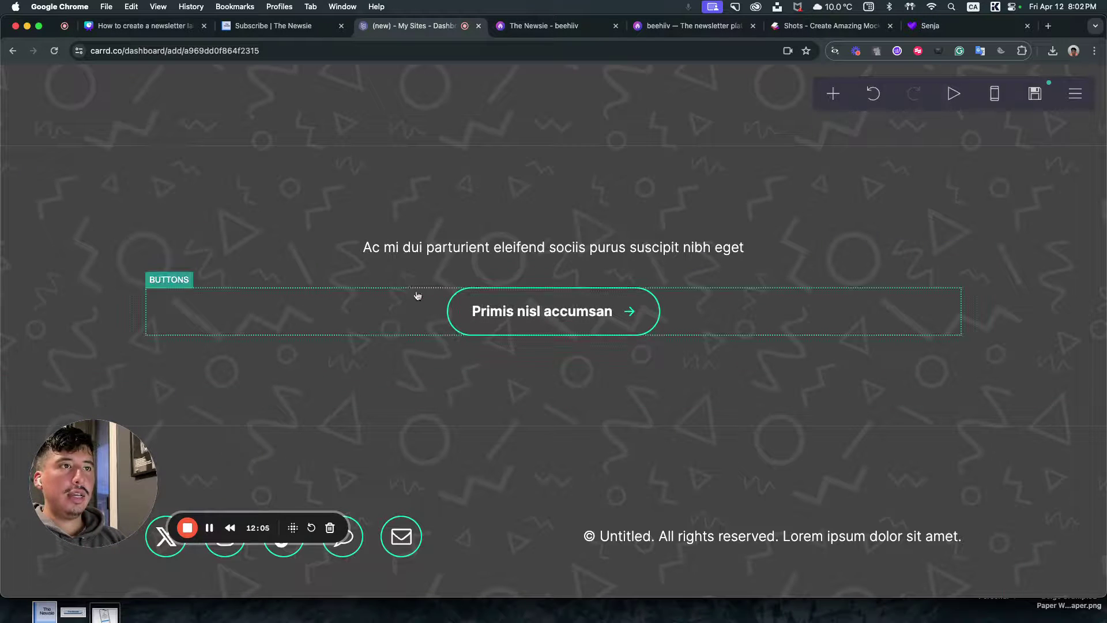
pyautogui.click(398, 311)
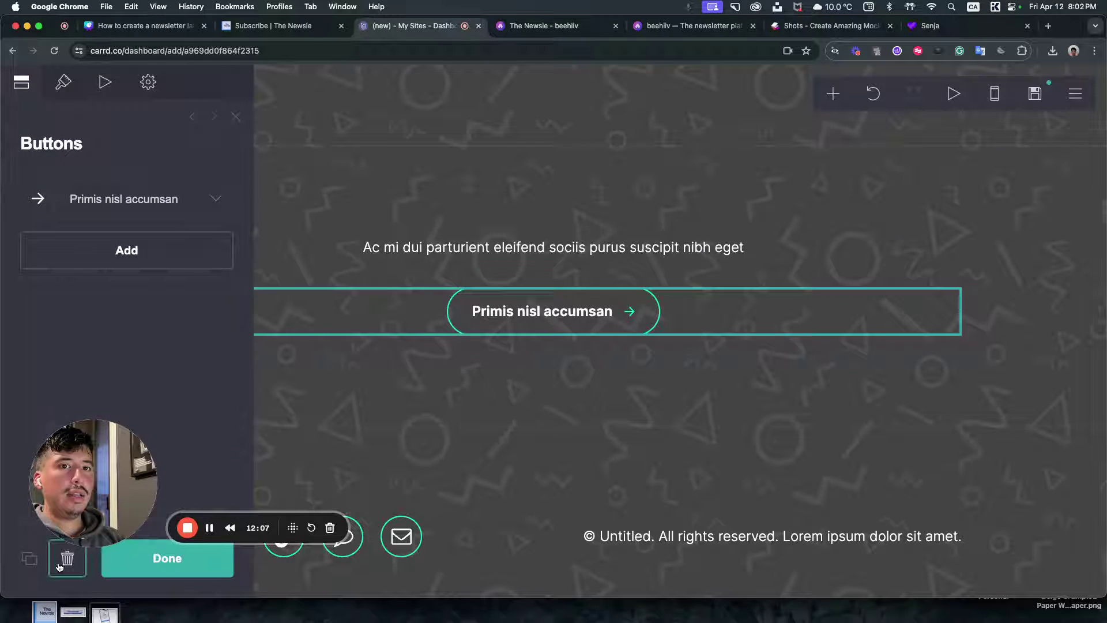
pyautogui.click(60, 565)
pyautogui.click(369, 279)
pyautogui.click(68, 570)
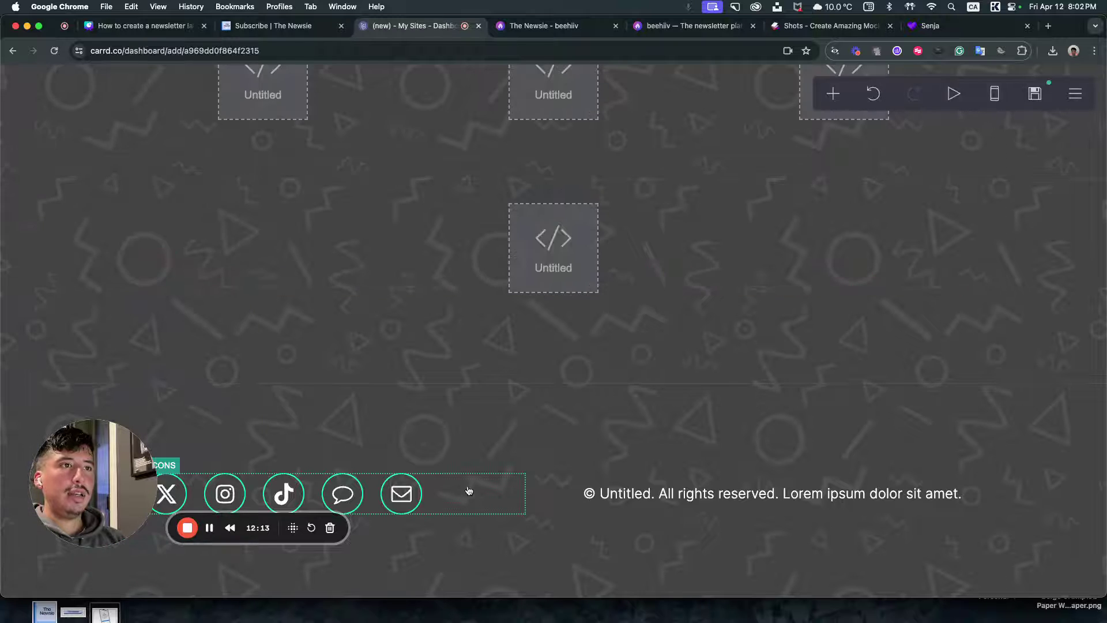
# - Change the footer copyright text to '©The Newsie 2024'
pyautogui.click(671, 500)
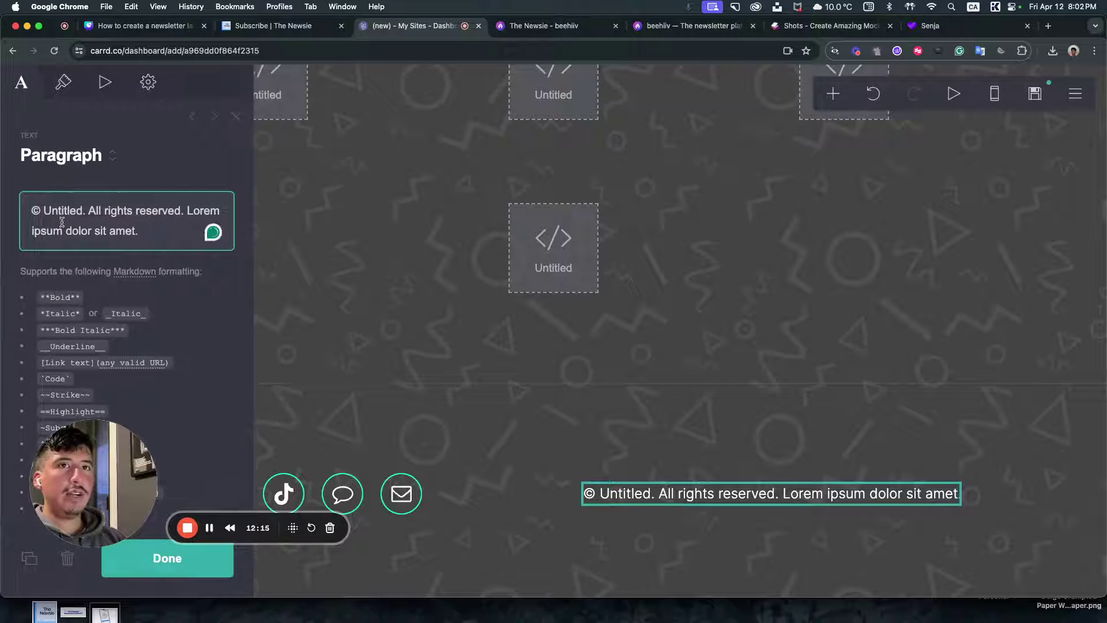
pyautogui.moveTo(121, 240); pyautogui.dragTo(42, 205)
pyautogui.write('T')
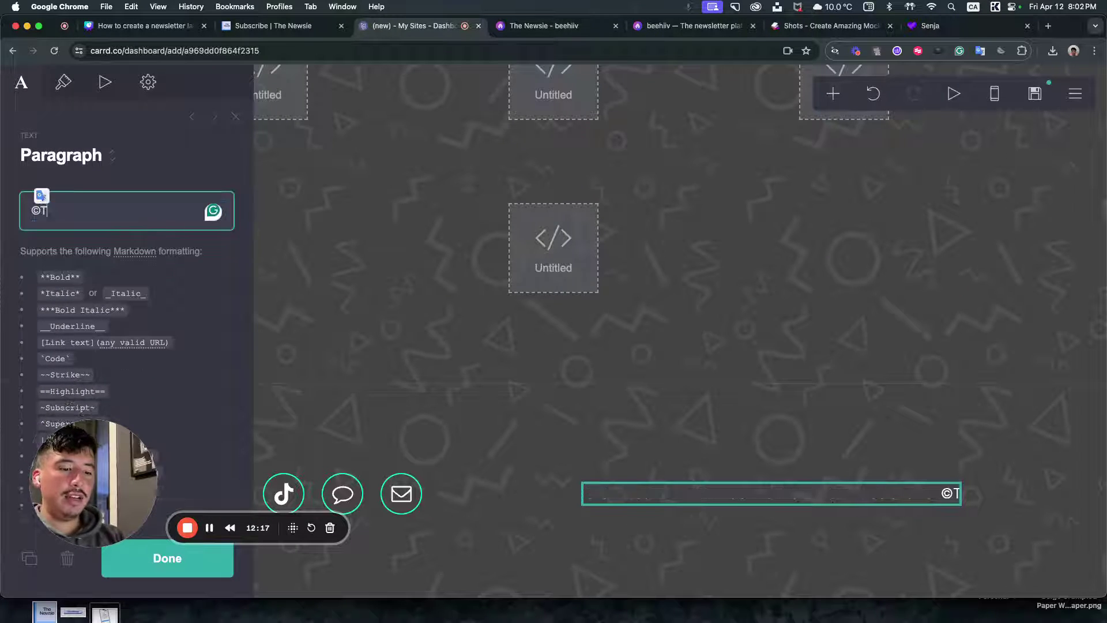
pyautogui.write('he Newsie 2024')
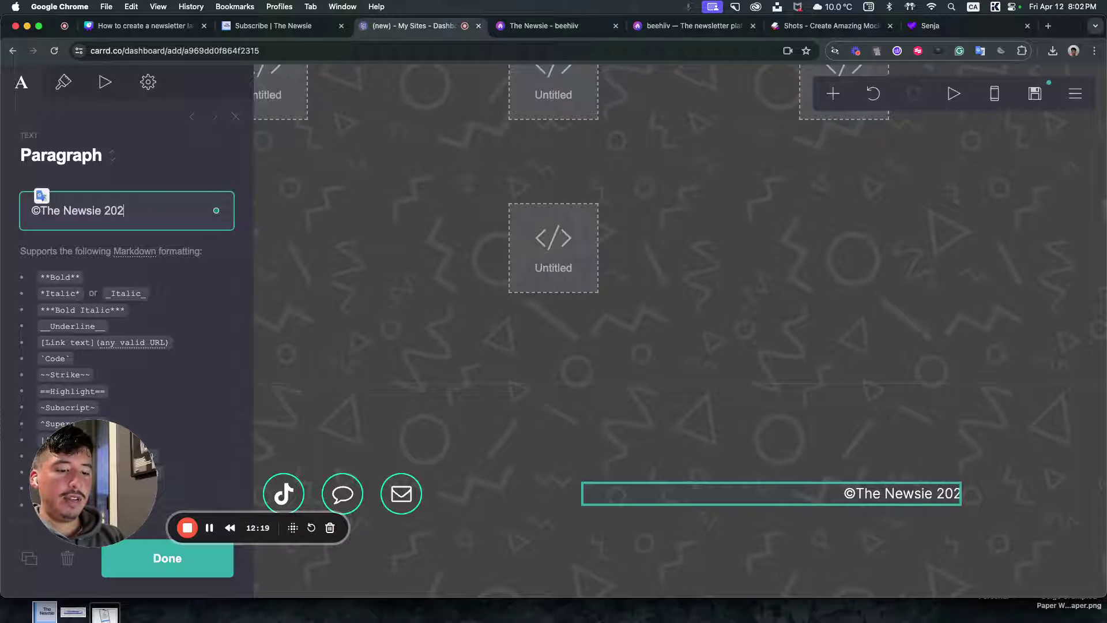
pyautogui.click(167, 558)
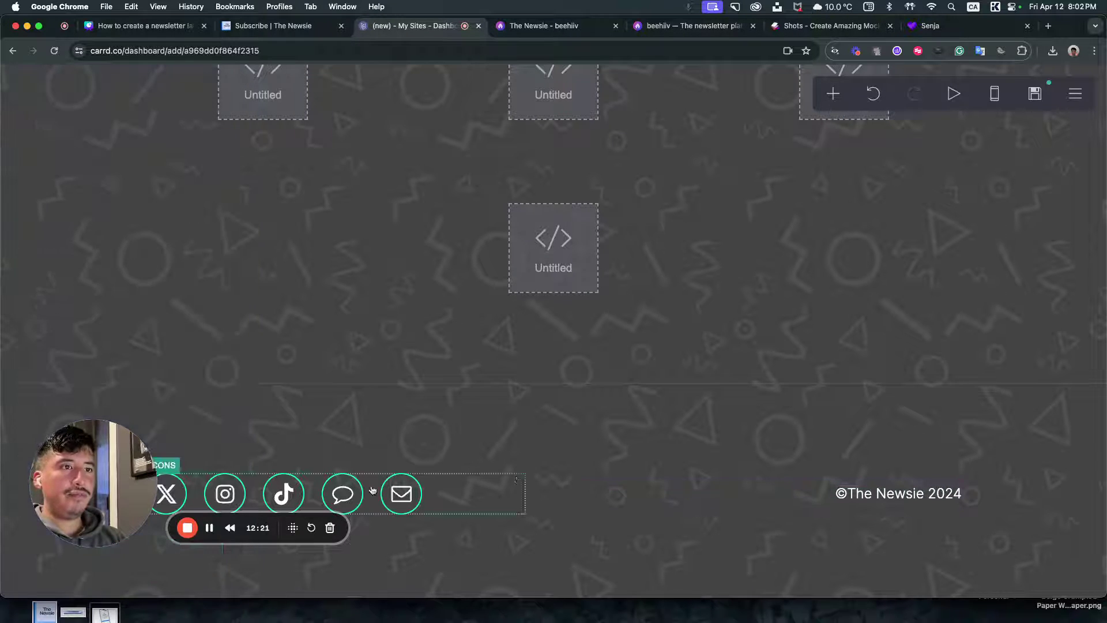
pyautogui.click(444, 496)
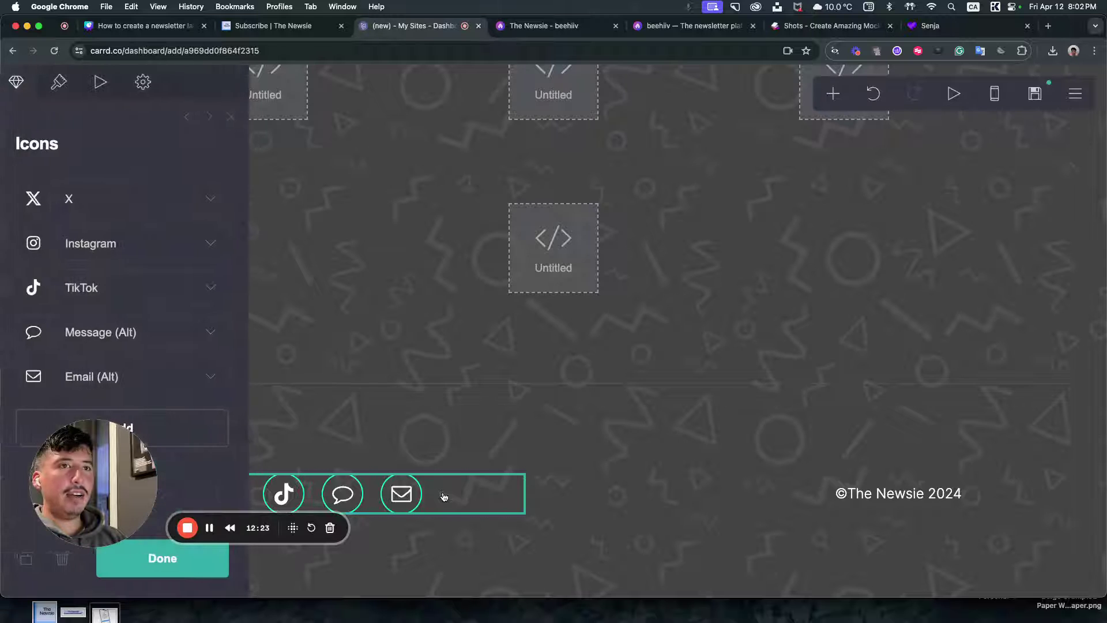
# - Delete the social icons row from the footer
pyautogui.click(120, 206)
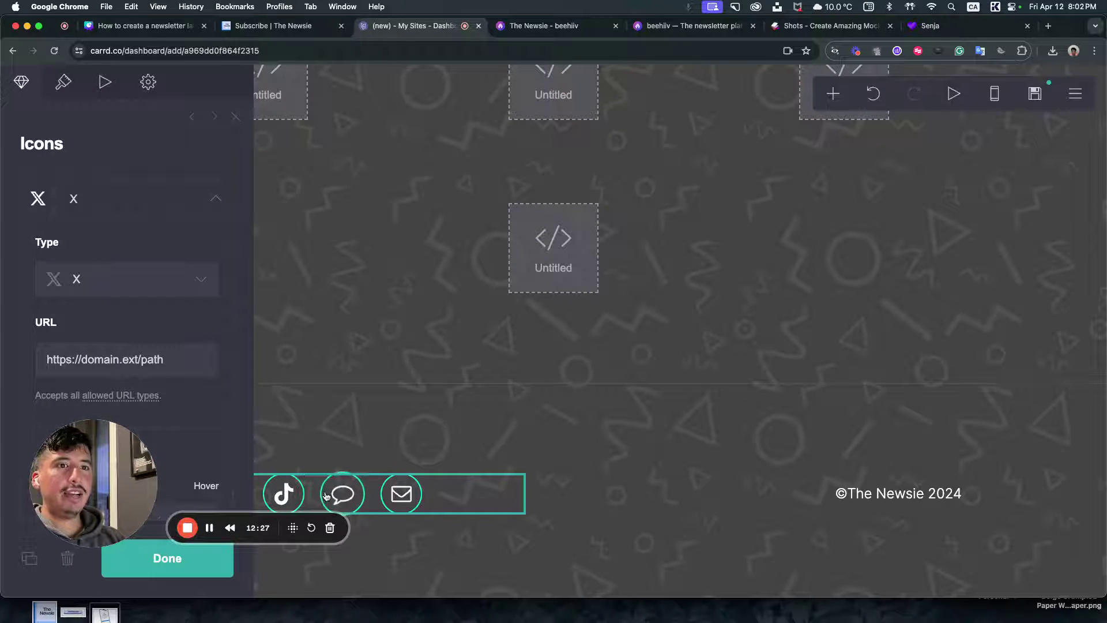
pyautogui.click(477, 520)
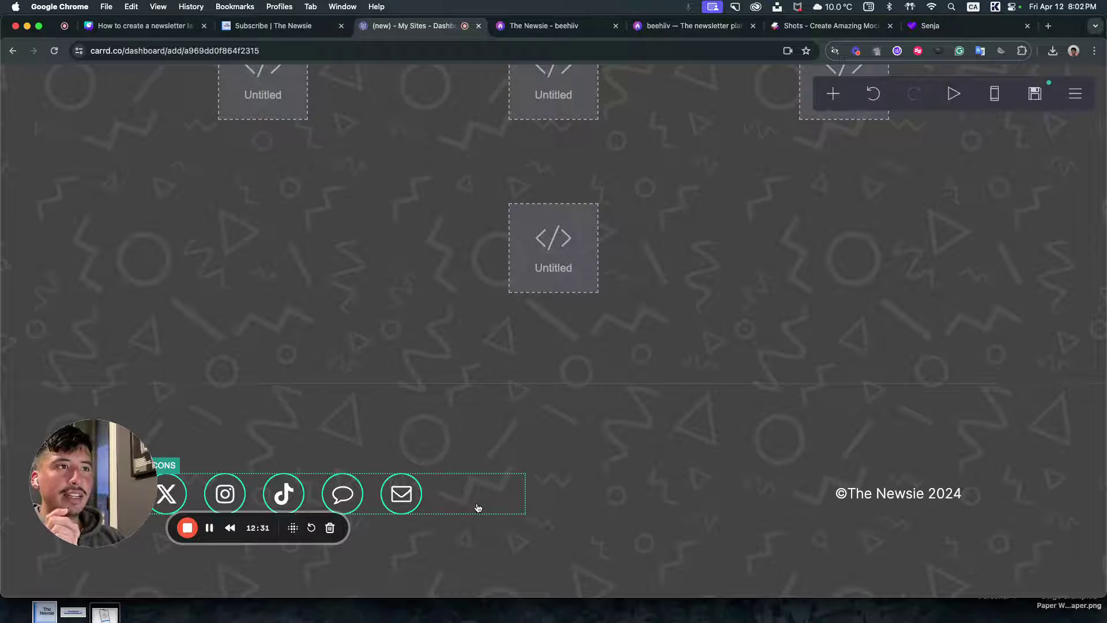
pyautogui.scroll(7, 490, 383)
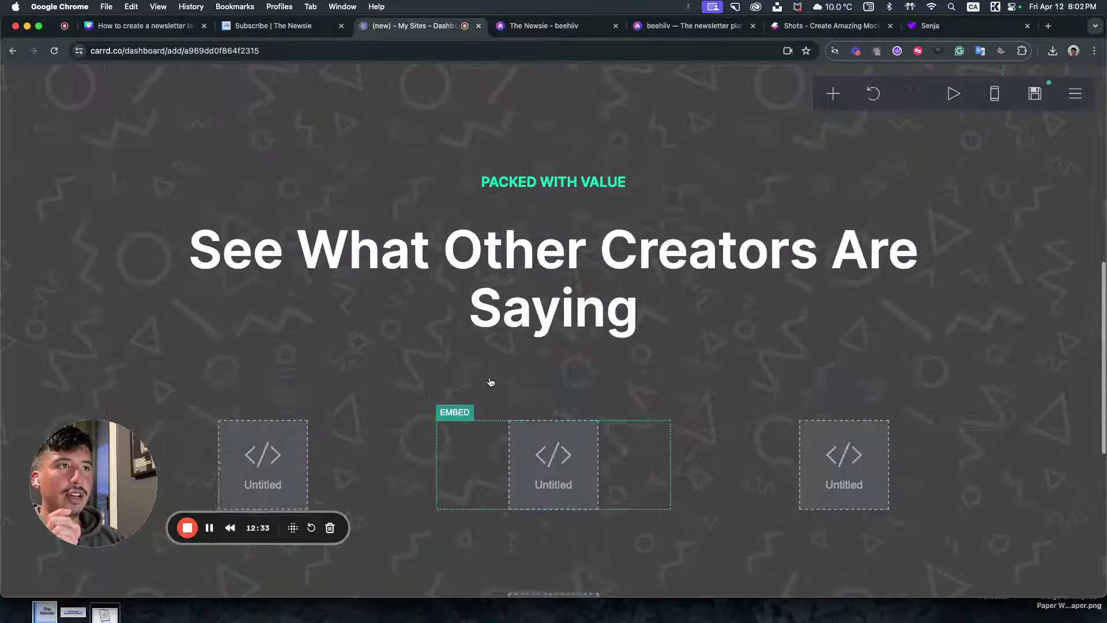
pyautogui.scroll(4, 491, 382)
pyautogui.scroll(-10, 271, 242)
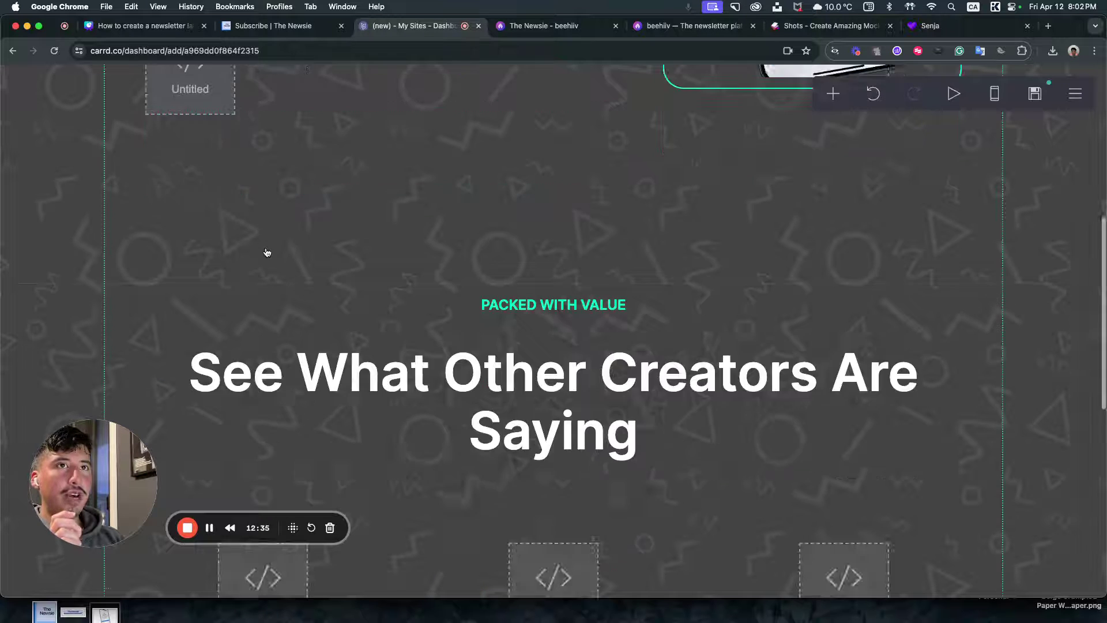
pyautogui.click(446, 493)
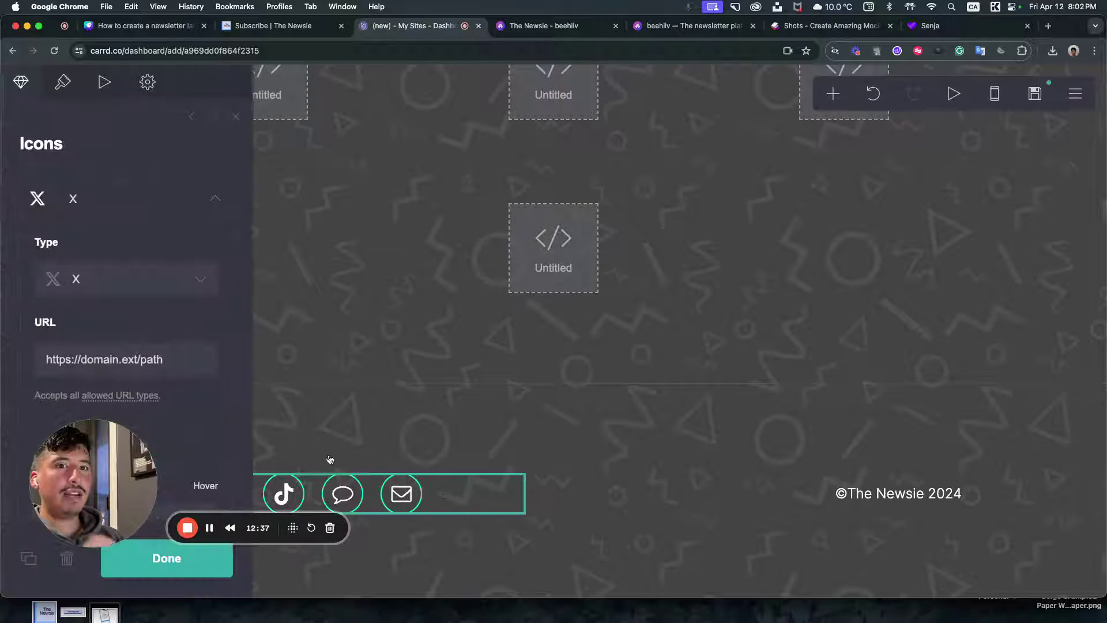
pyautogui.click(71, 559)
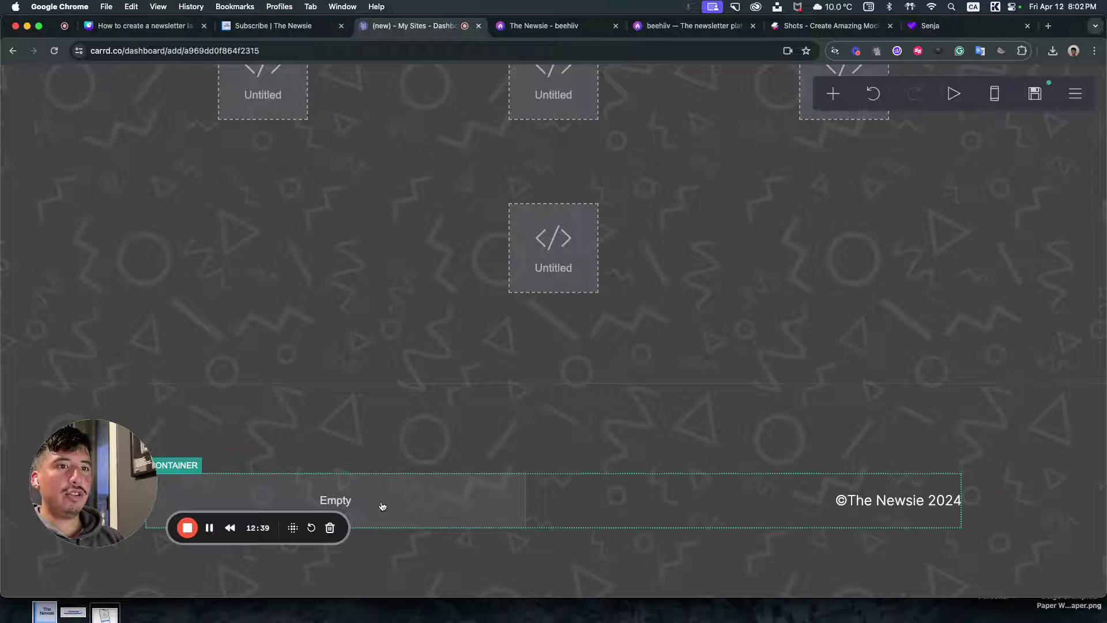
# - Switch the footer container's type from Columns to Default
pyautogui.click(381, 505)
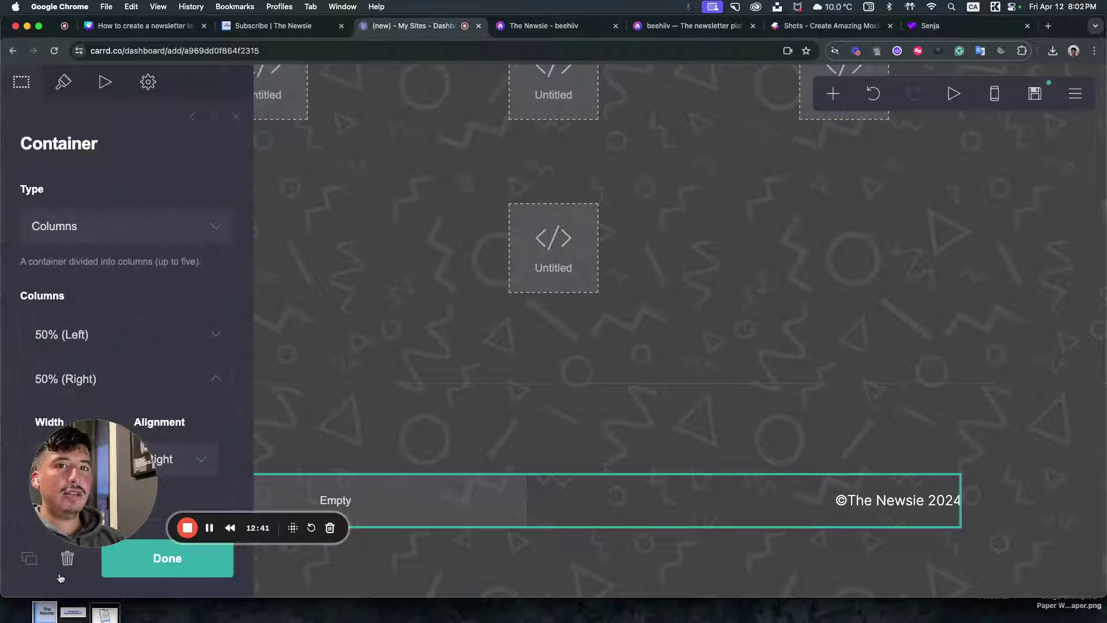
pyautogui.click(393, 501)
pyautogui.click(393, 502)
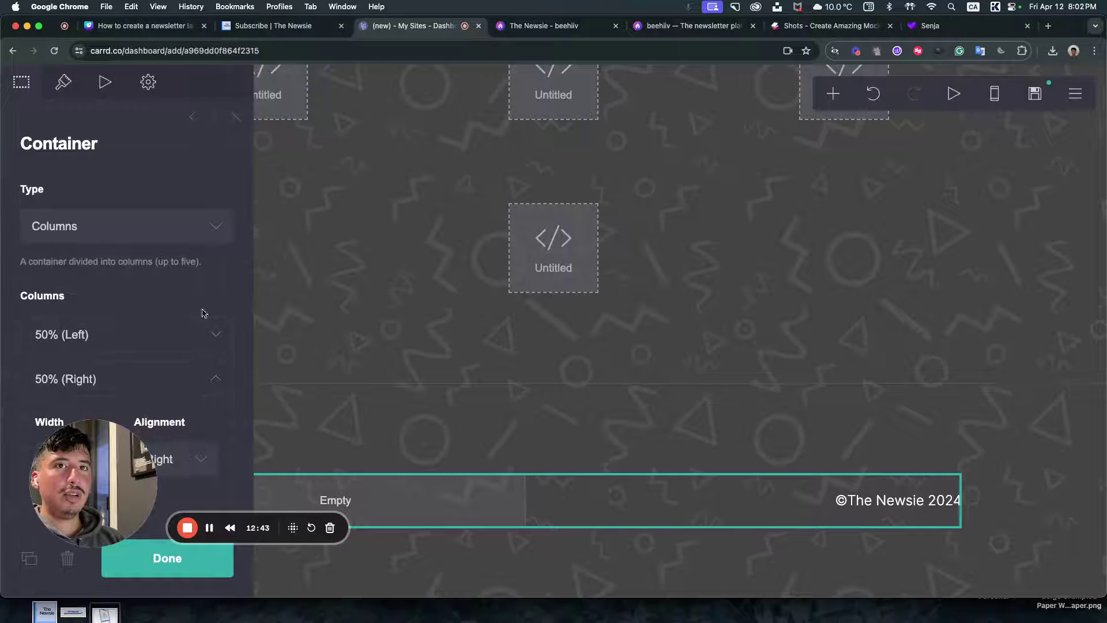
pyautogui.click(168, 226)
pyautogui.click(149, 211)
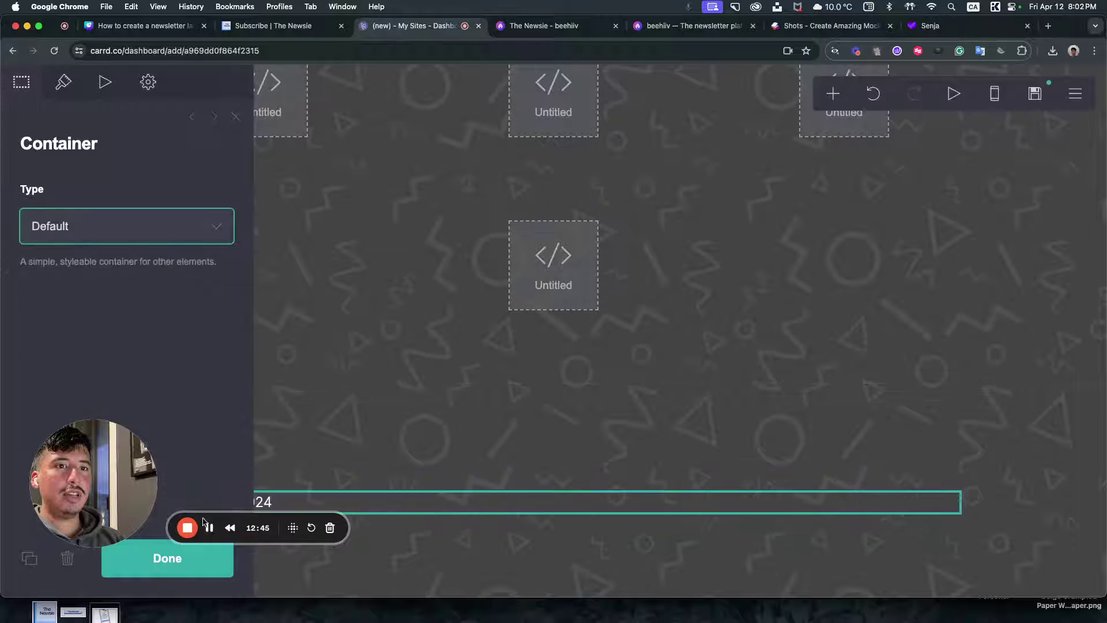
pyautogui.click(146, 570)
pyautogui.scroll(2, 640, 528)
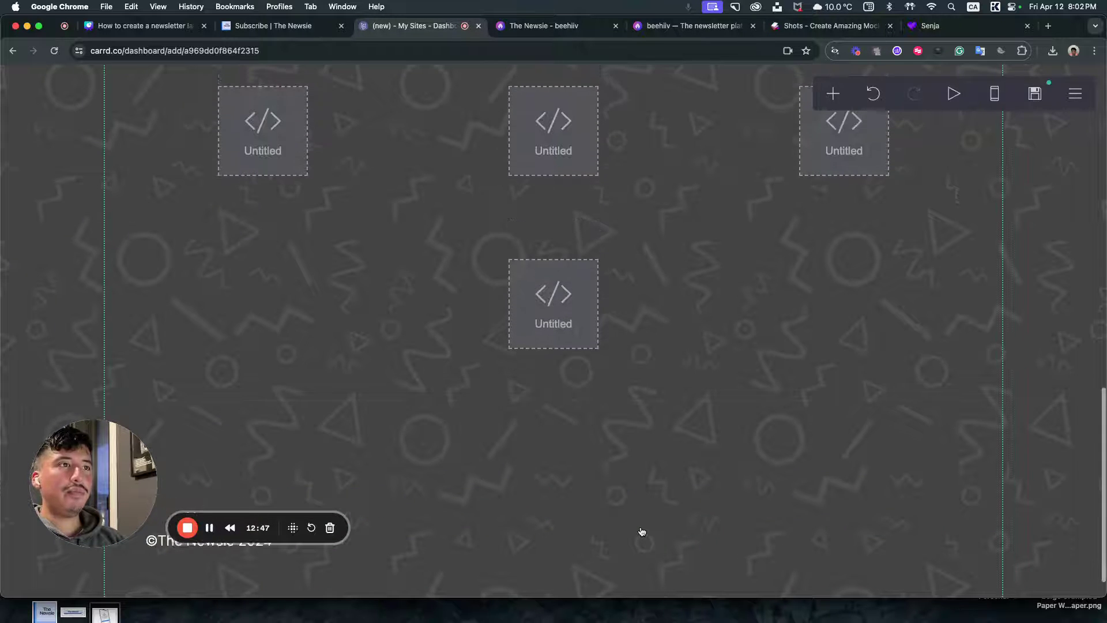
# - Scroll through the live beehiiv subscribe page's newsletter hero and testimonials
pyautogui.scroll(-1, 642, 531)
pyautogui.scroll(15, 642, 531)
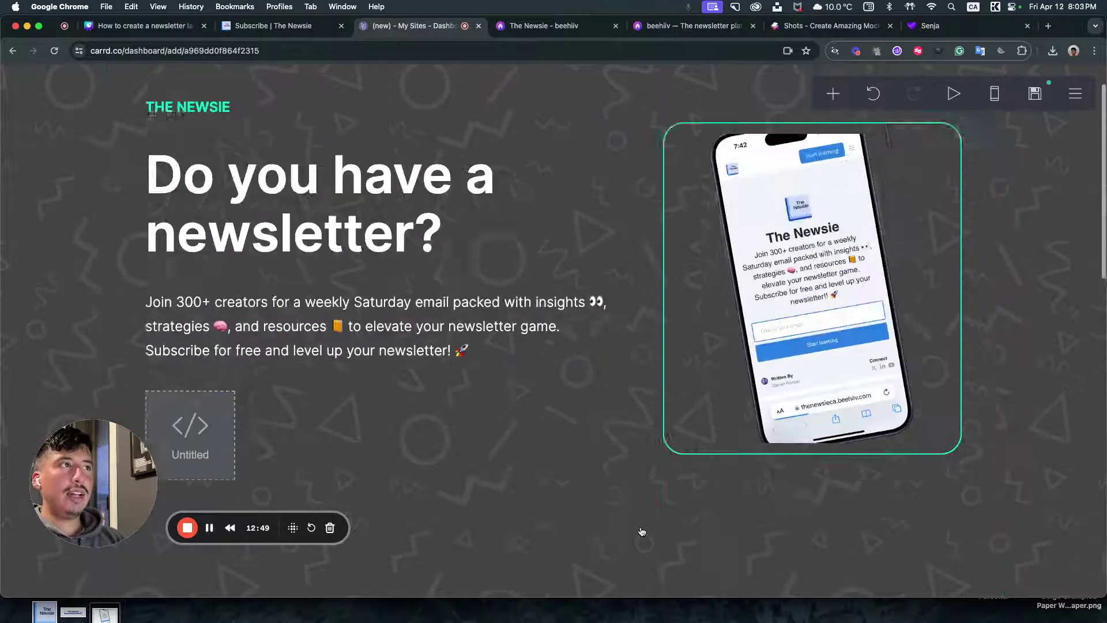
pyautogui.click(271, 25)
pyautogui.scroll(-10, 397, 338)
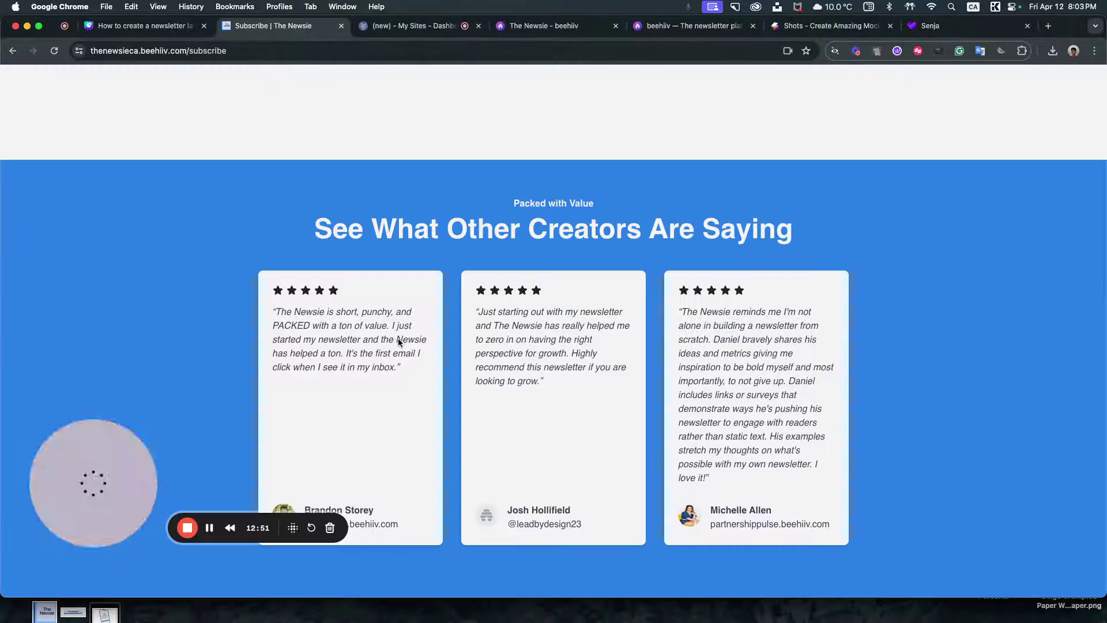
pyautogui.scroll(-1, 398, 342)
pyautogui.scroll(10, 398, 341)
pyautogui.scroll(-10, 398, 341)
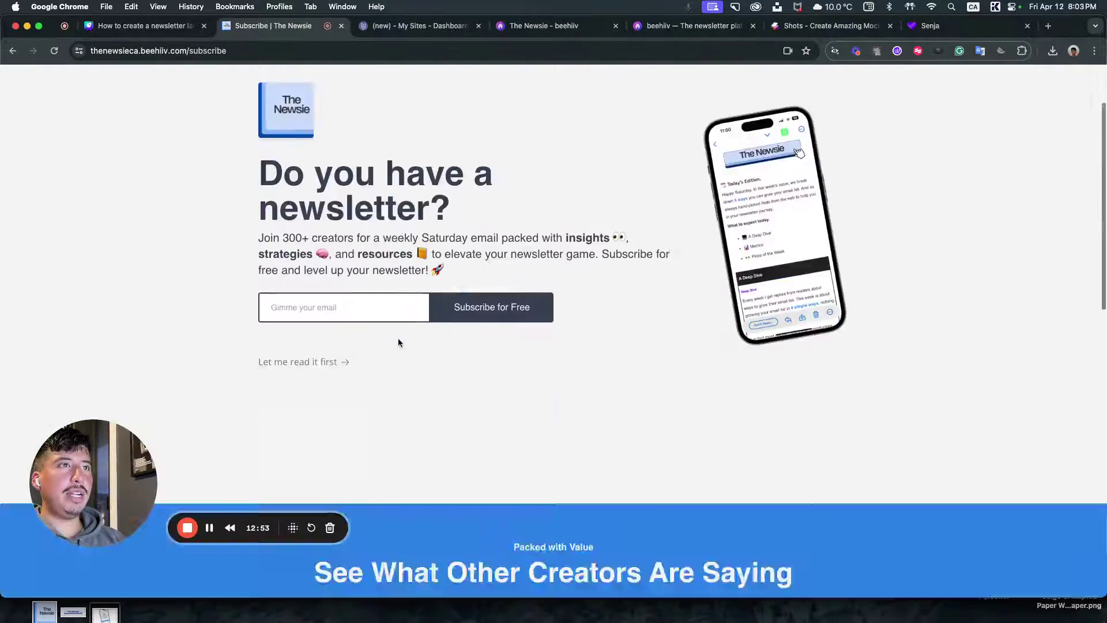
pyautogui.scroll(10, 398, 343)
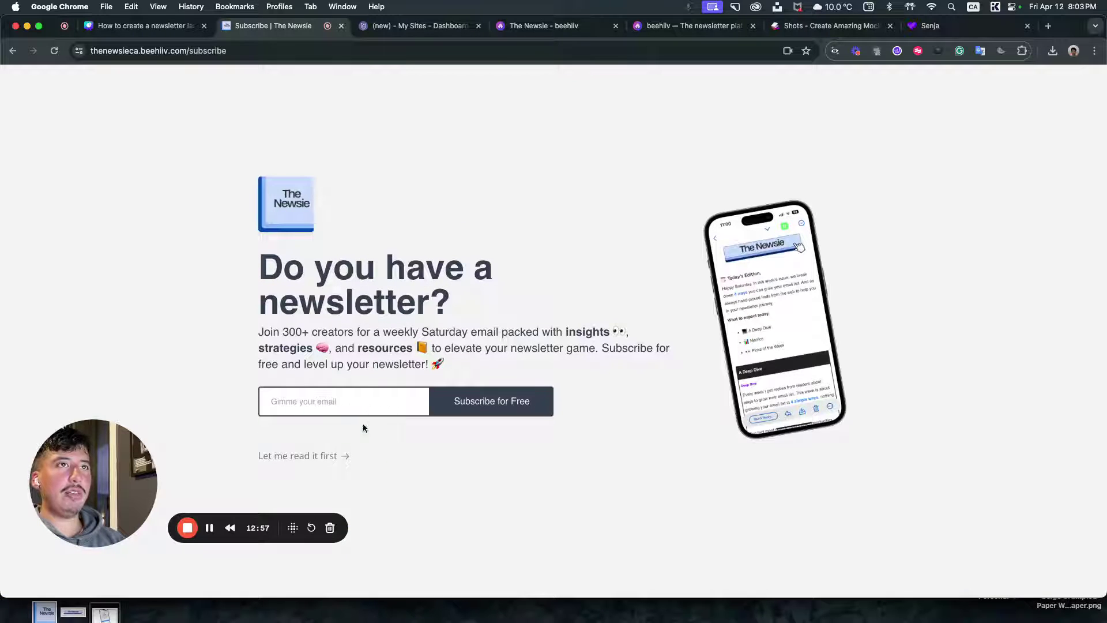
# - Return to the Carrd site editor and scroll down the draft
pyautogui.click(412, 25)
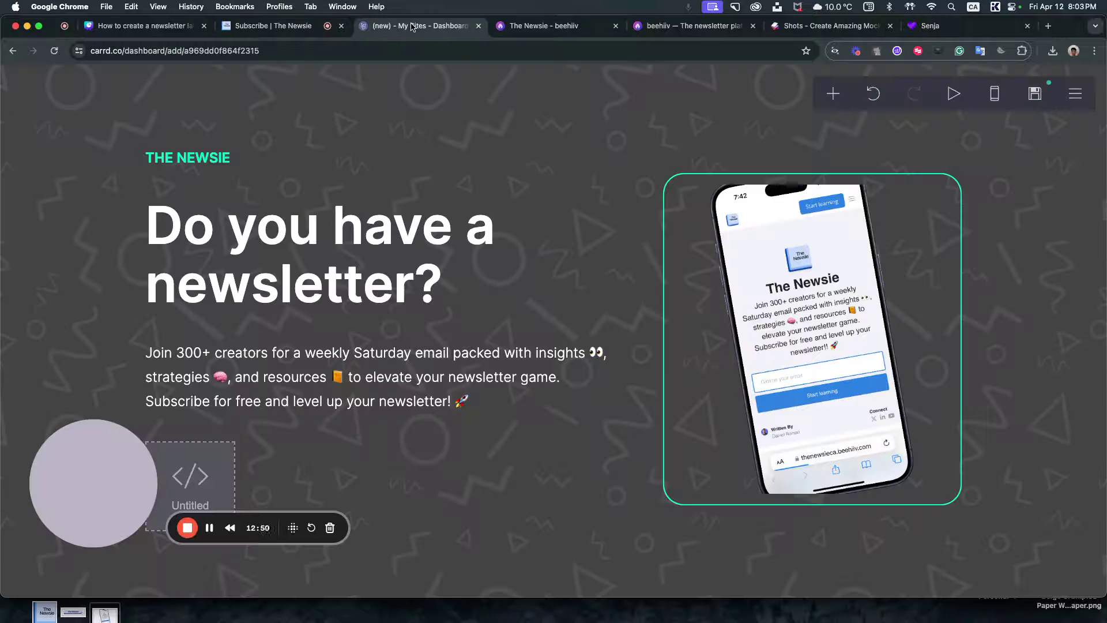
pyautogui.scroll(-6, 313, 350)
pyautogui.scroll(-1, 313, 350)
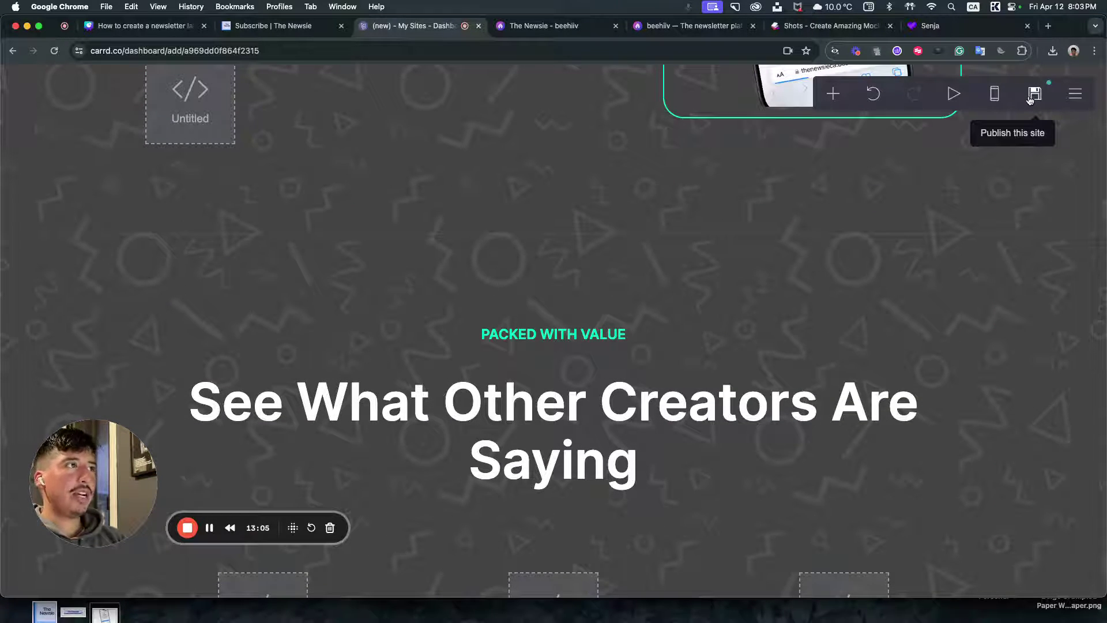
# - Title the site 'The Newsie Test' and use the beehiiv 'Join 300+ creators' intro as its description
pyautogui.click(1030, 98)
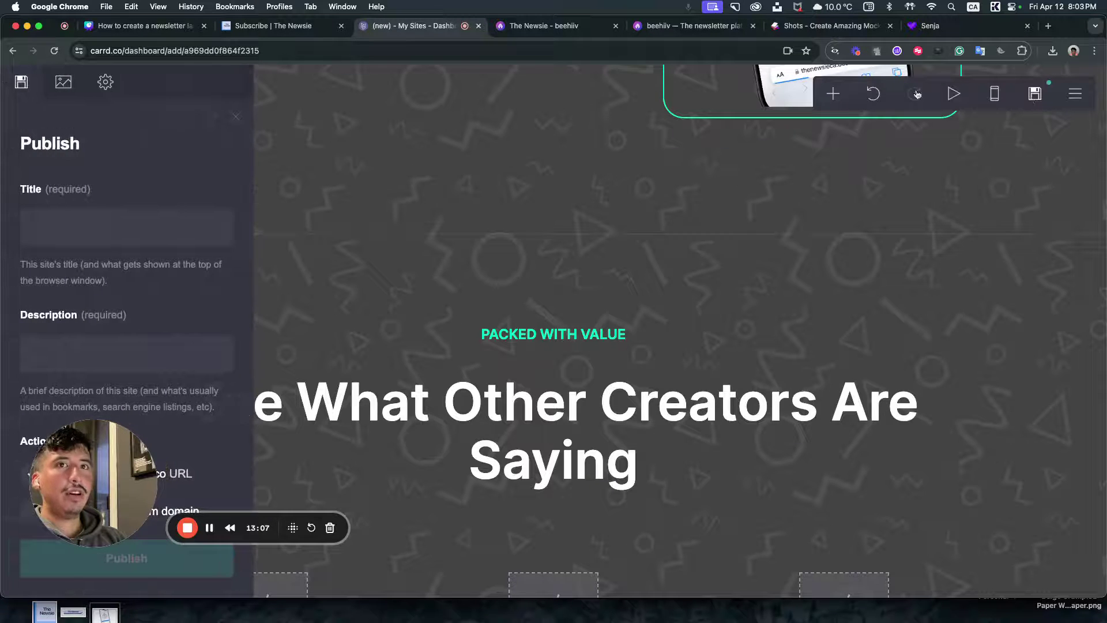
pyautogui.click(153, 223)
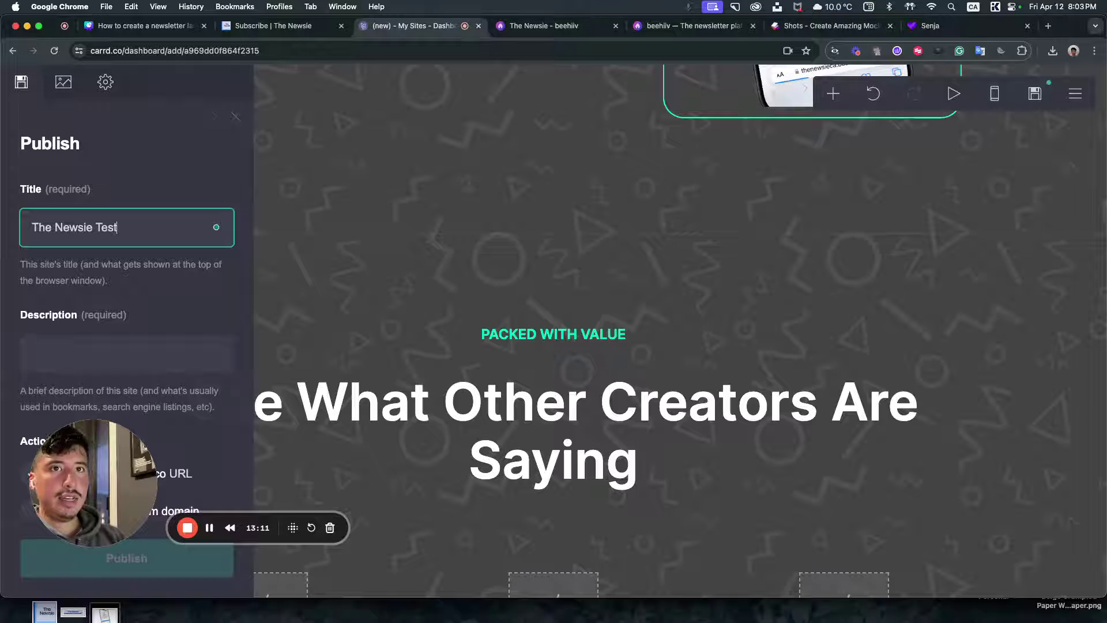
pyautogui.click(90, 350)
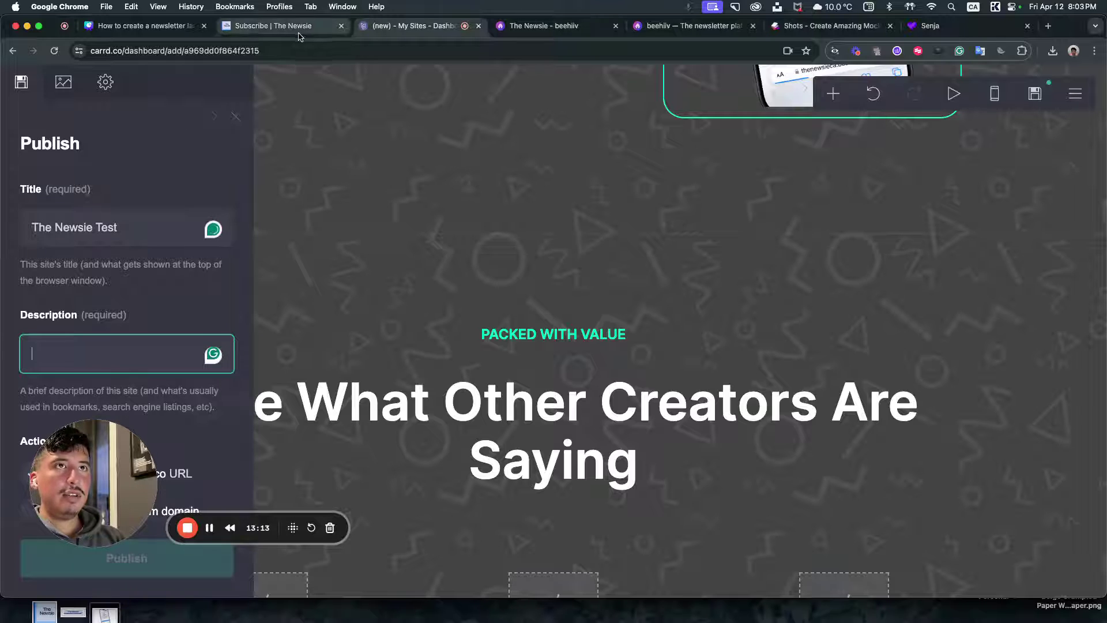
pyautogui.click(271, 25)
pyautogui.moveTo(254, 333); pyautogui.dragTo(462, 361)
pyautogui.press('super+c')
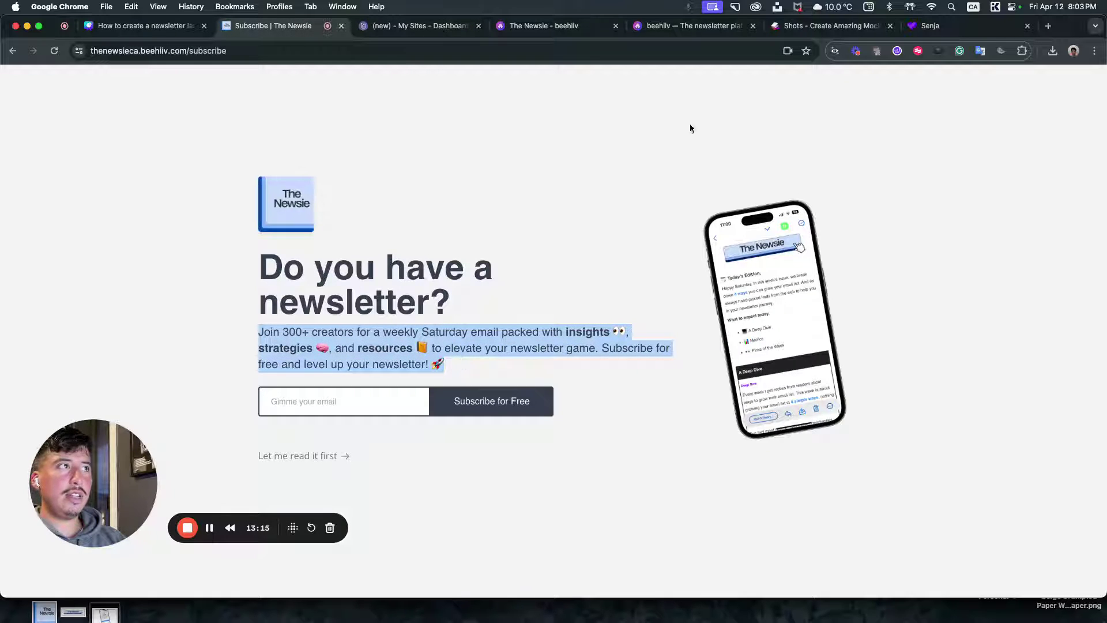
pyautogui.click(415, 25)
pyautogui.press('super+v')
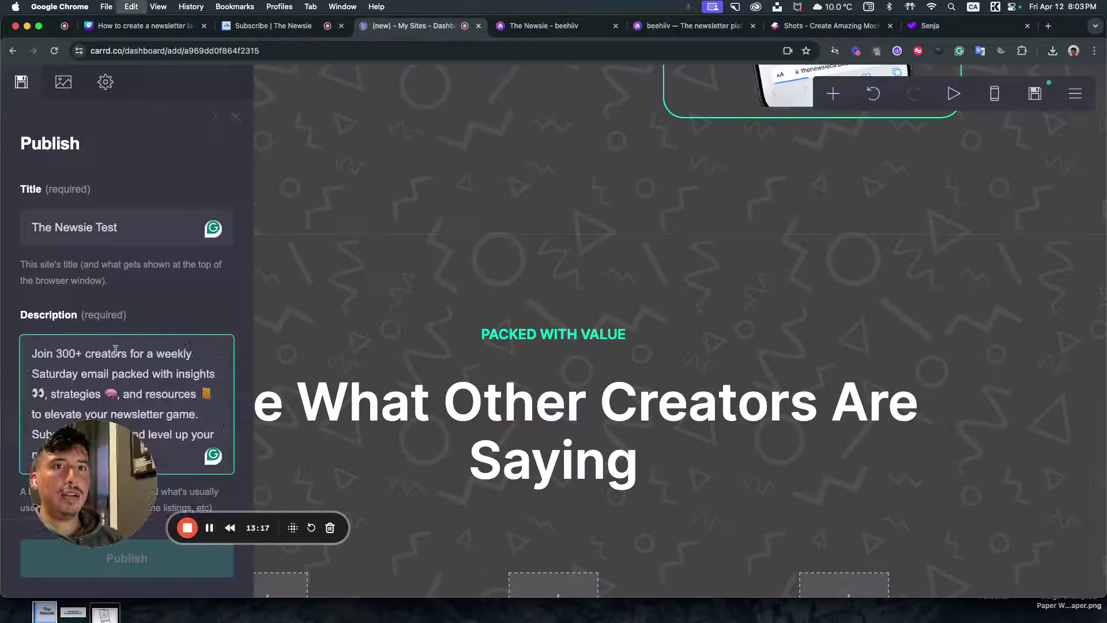
# - Set the site address to thenewsie.carrd.co and publish
pyautogui.scroll(-10, 115, 350)
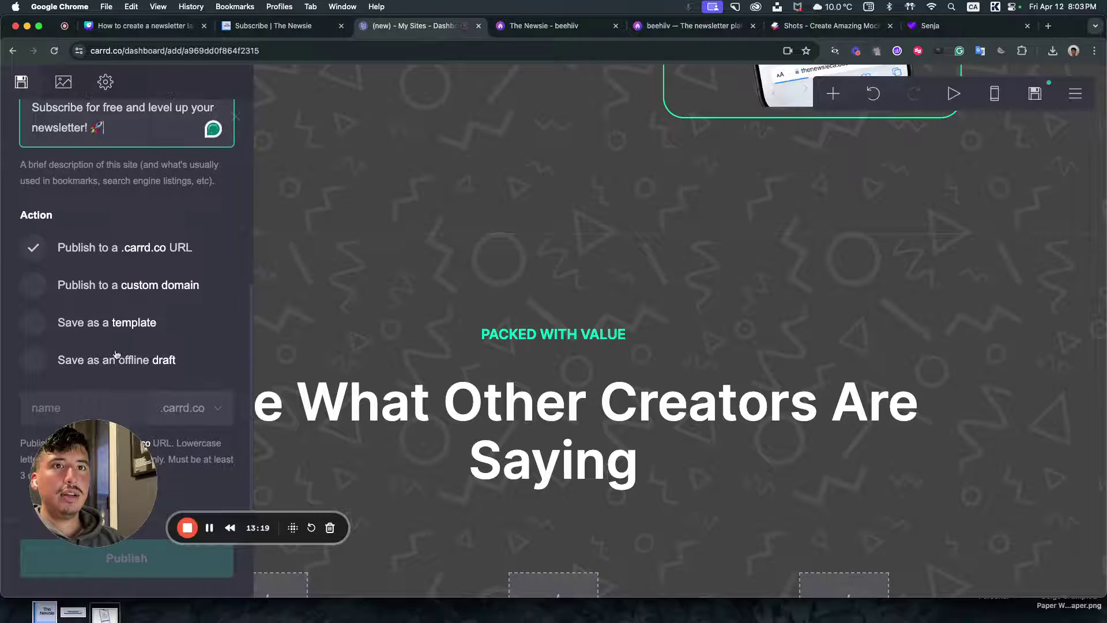
pyautogui.click(111, 405)
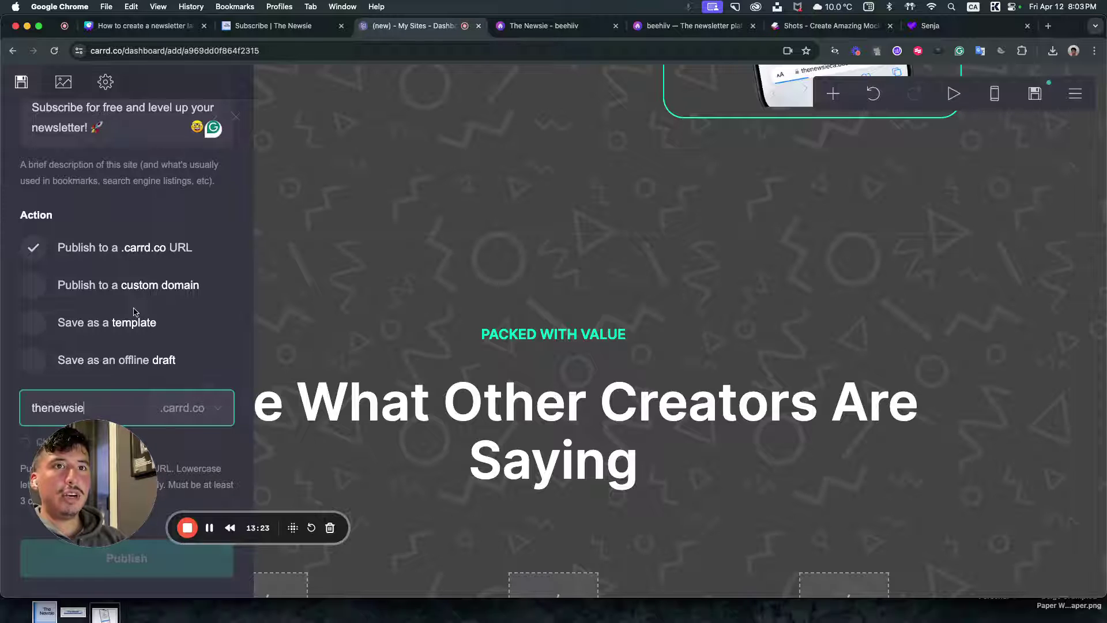
pyautogui.scroll(-1, 134, 311)
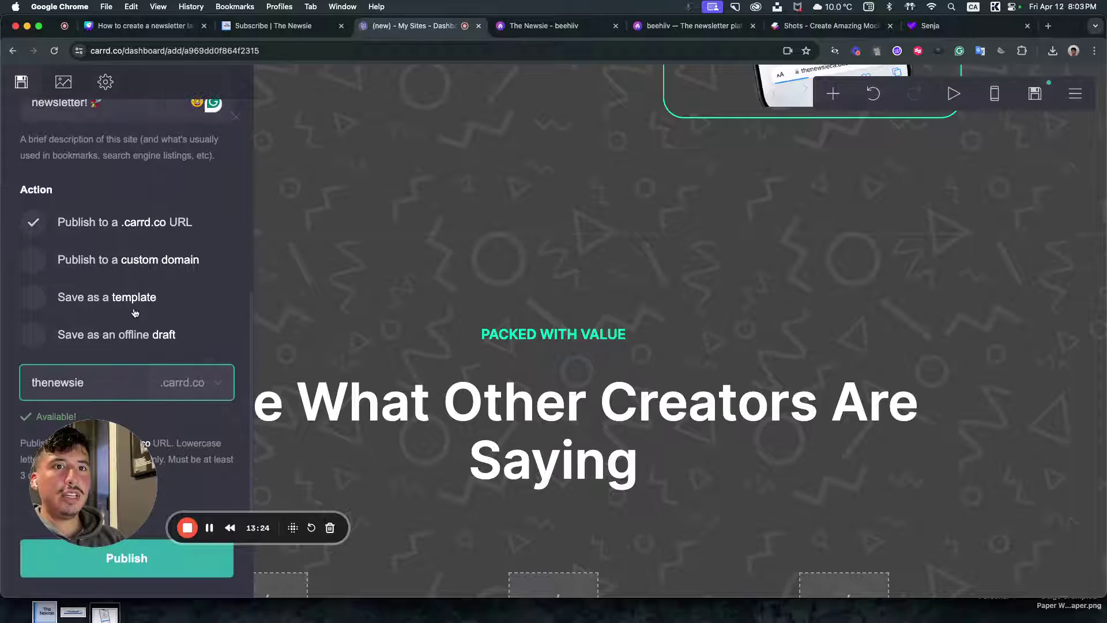
pyautogui.click(152, 559)
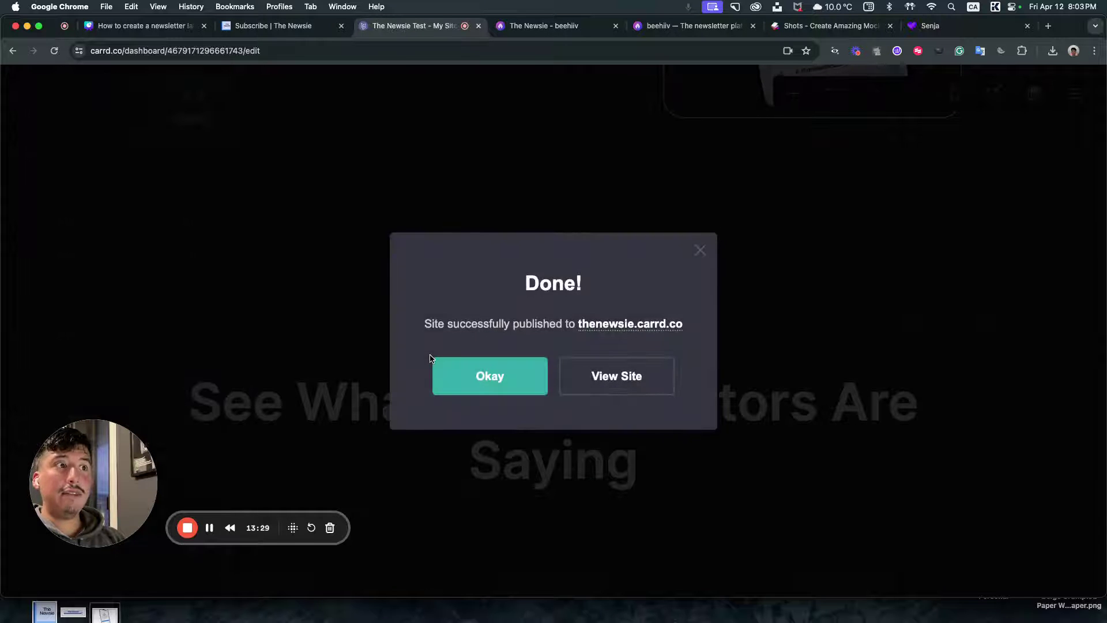
# - View the live thenewsie.carrd.co site in a new tab and scroll through it
pyautogui.click(608, 332)
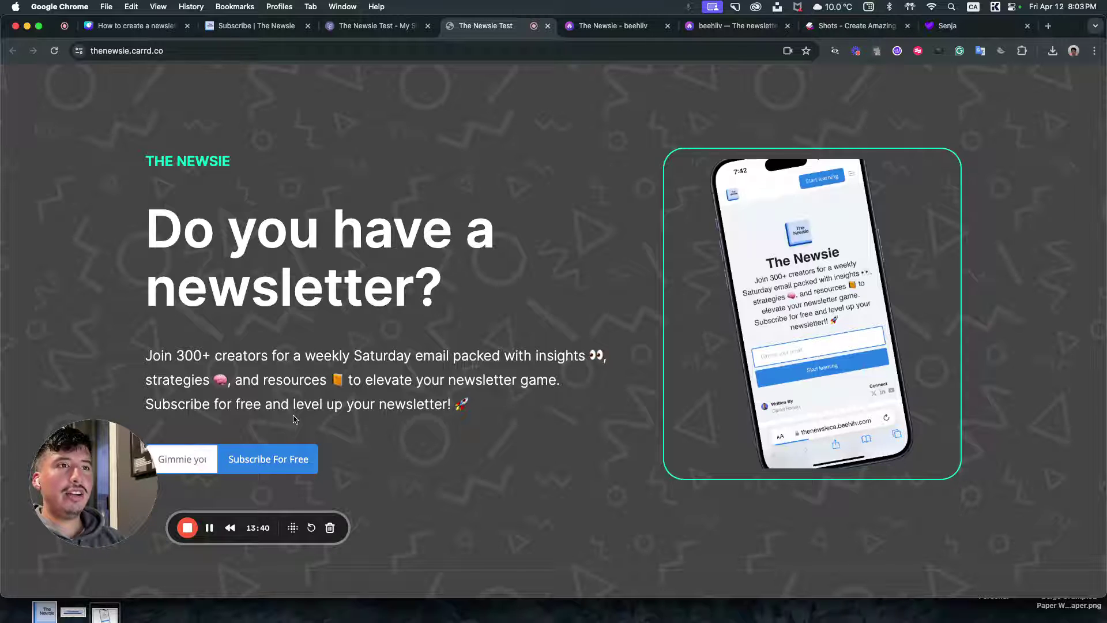
pyautogui.scroll(-2, 293, 419)
pyautogui.scroll(-10, 262, 388)
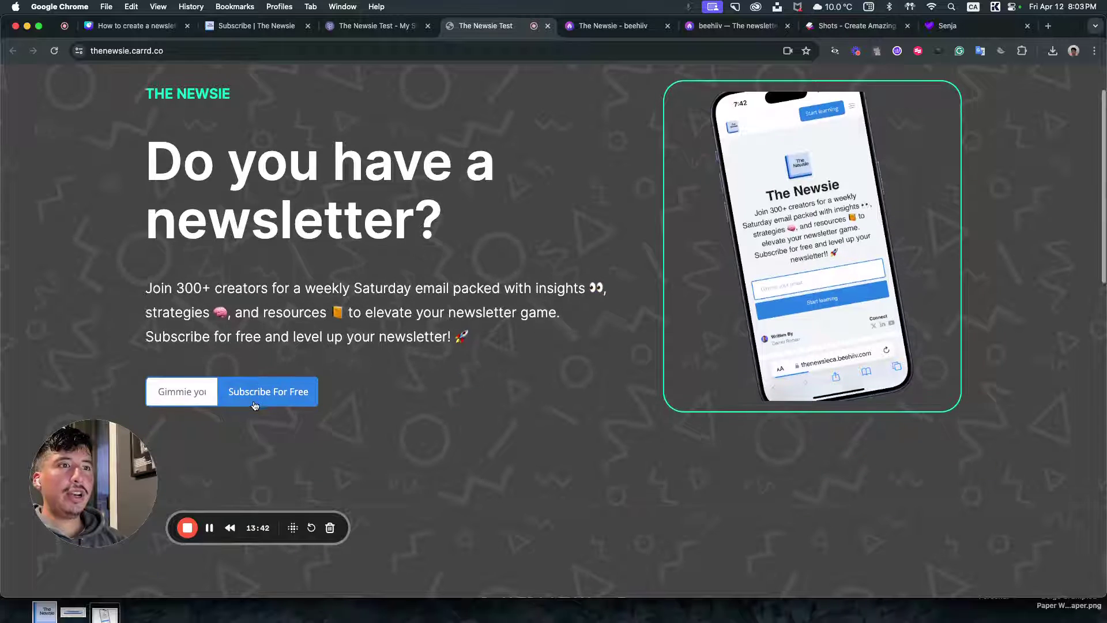
pyautogui.scroll(-5, 517, 321)
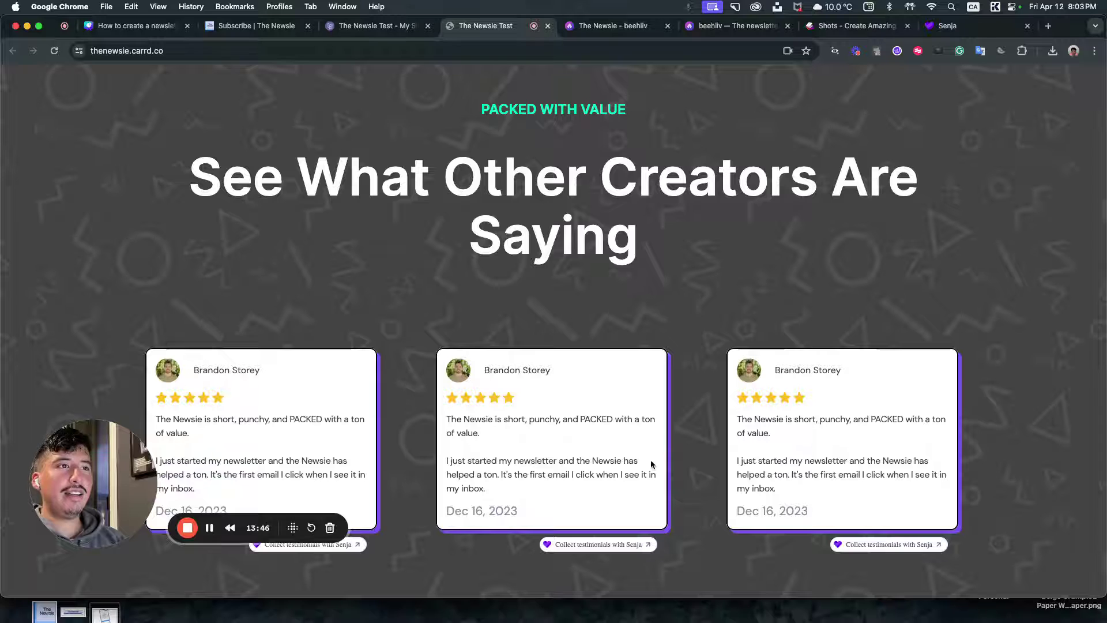
pyautogui.scroll(-4, 461, 375)
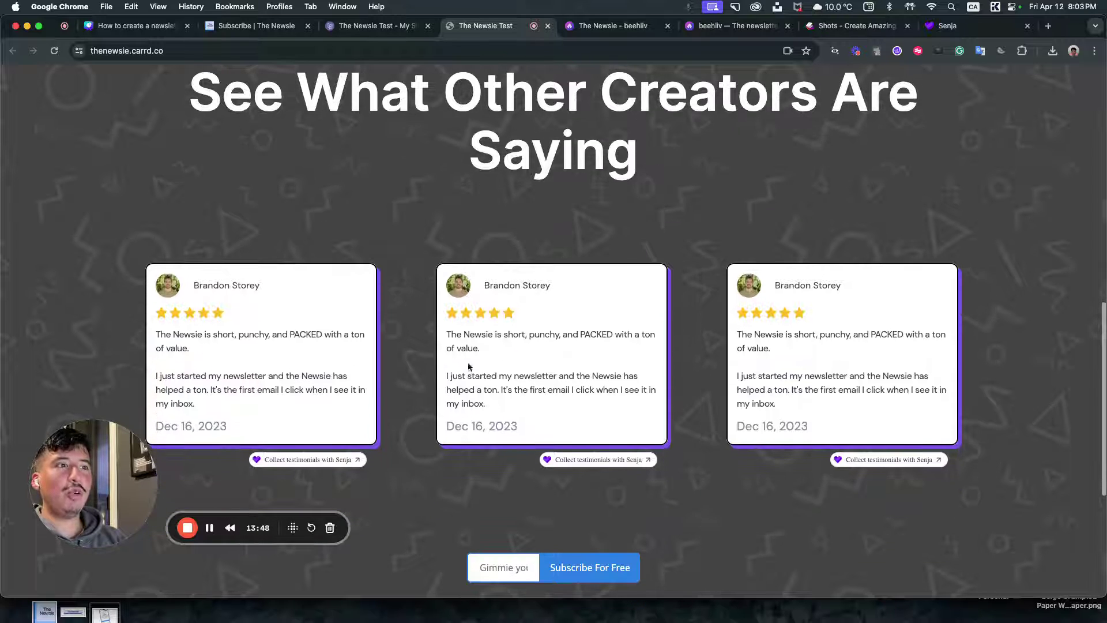
pyautogui.scroll(-2, 503, 369)
# - Try the email signup field, dismiss autofill, and scroll back to the top
pyautogui.click(512, 488)
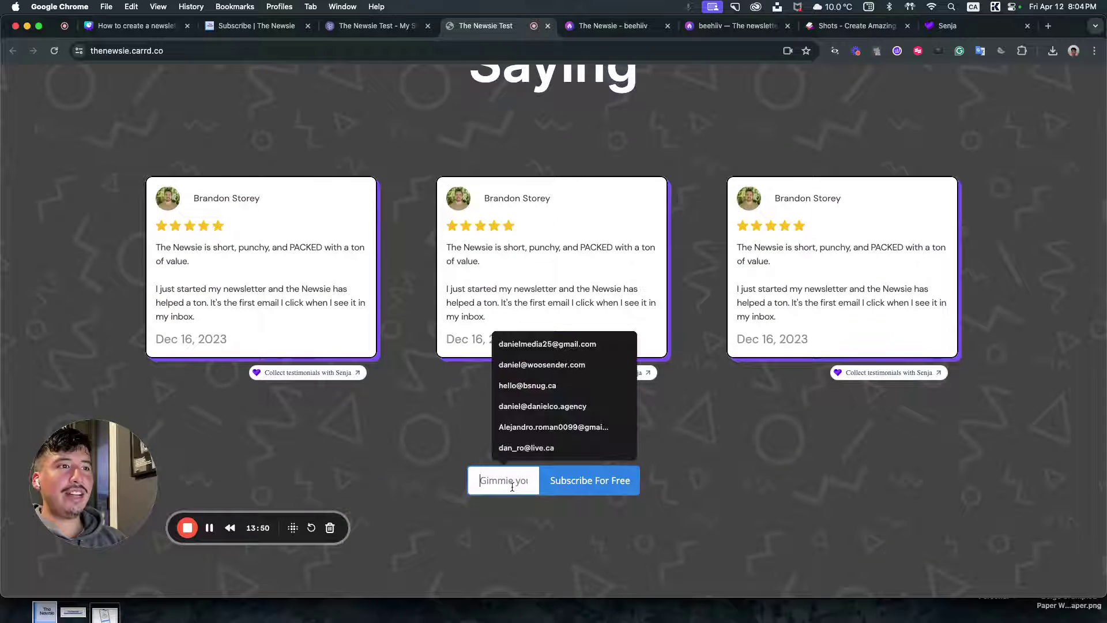
pyautogui.click(503, 550)
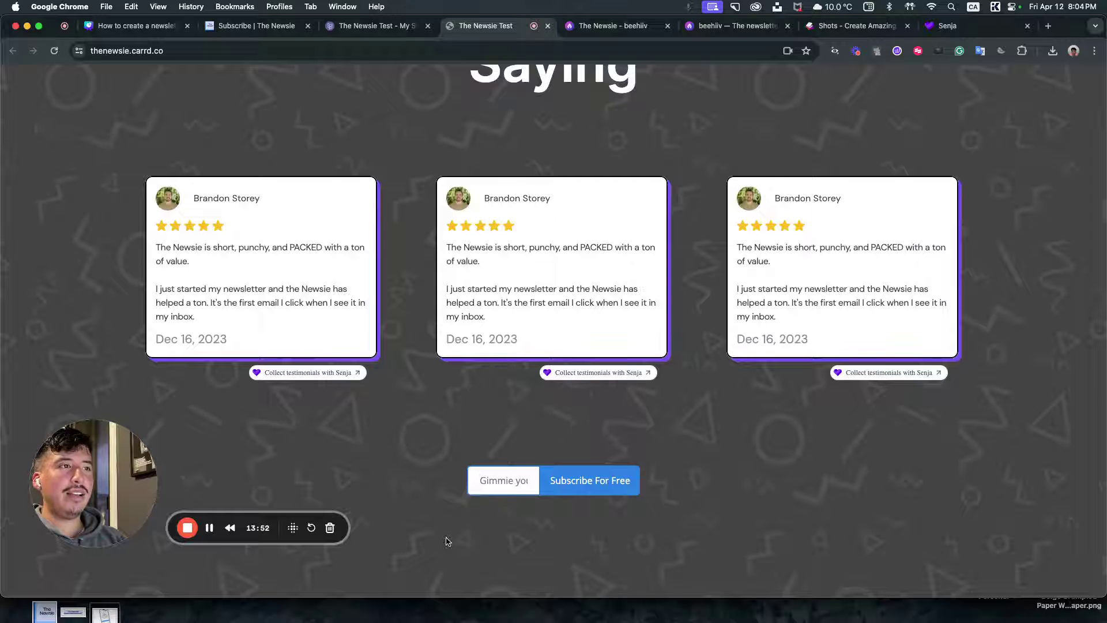
pyautogui.scroll(-4, 446, 540)
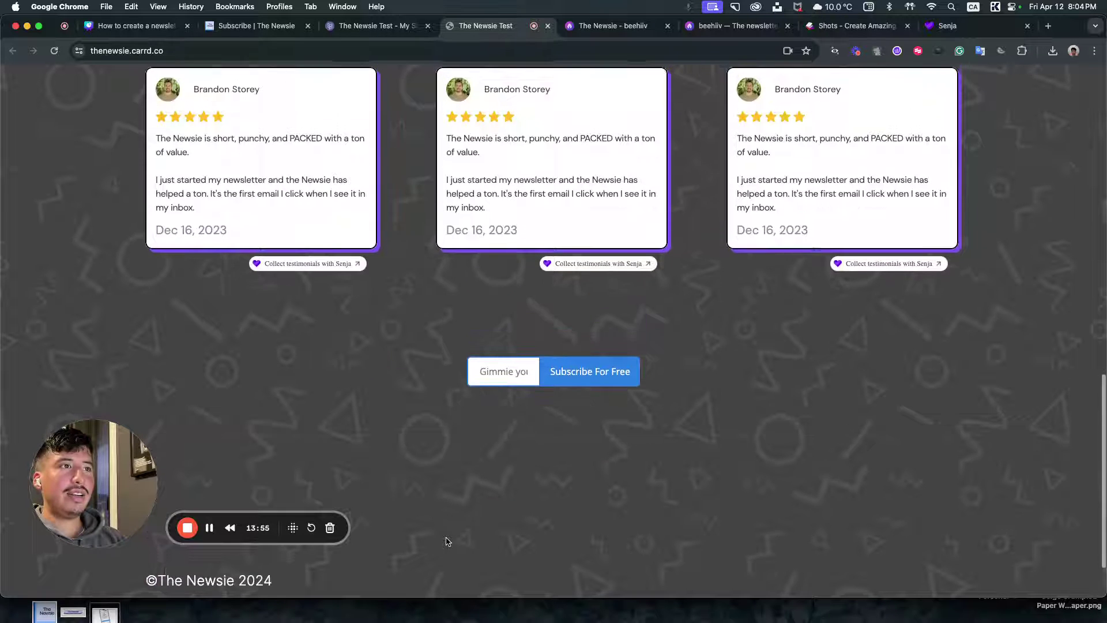
pyautogui.scroll(5, 445, 541)
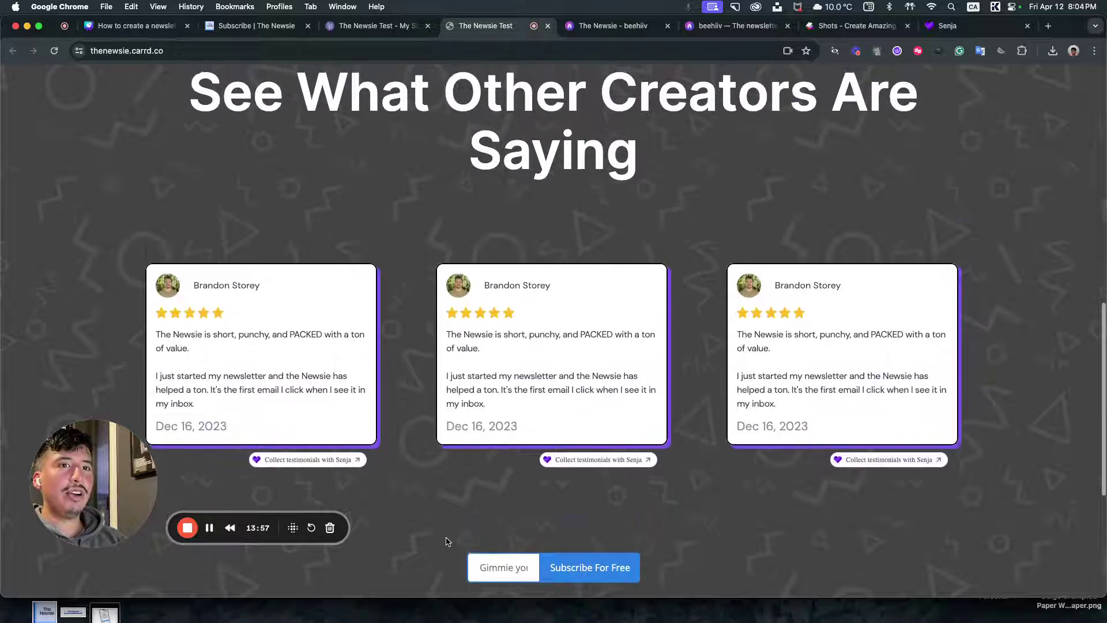
pyautogui.scroll(10, 446, 541)
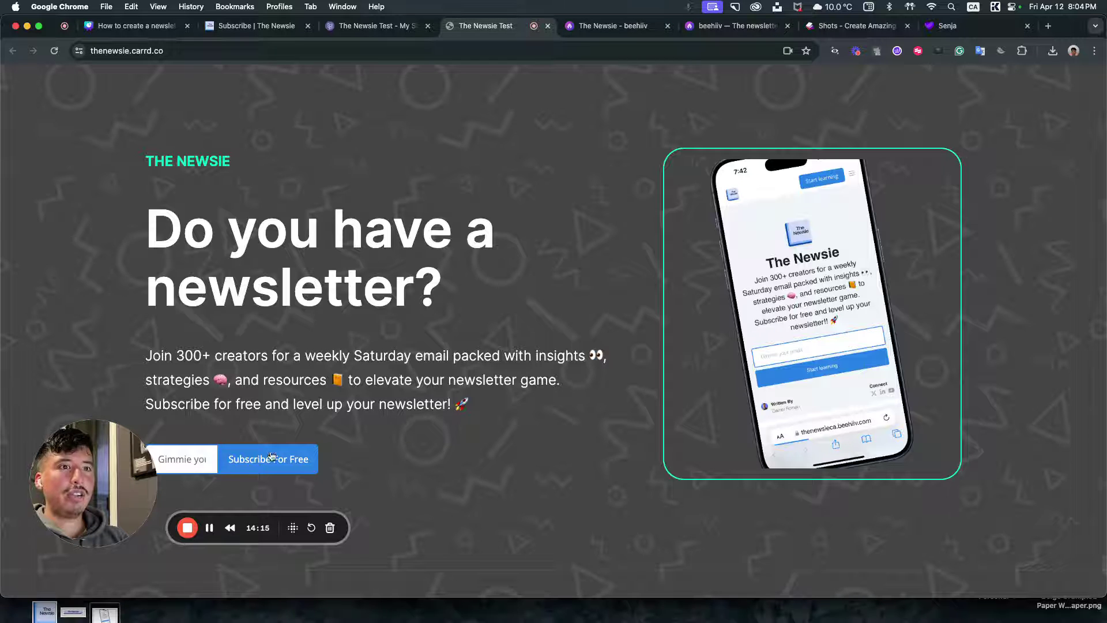
pyautogui.click(865, 29)
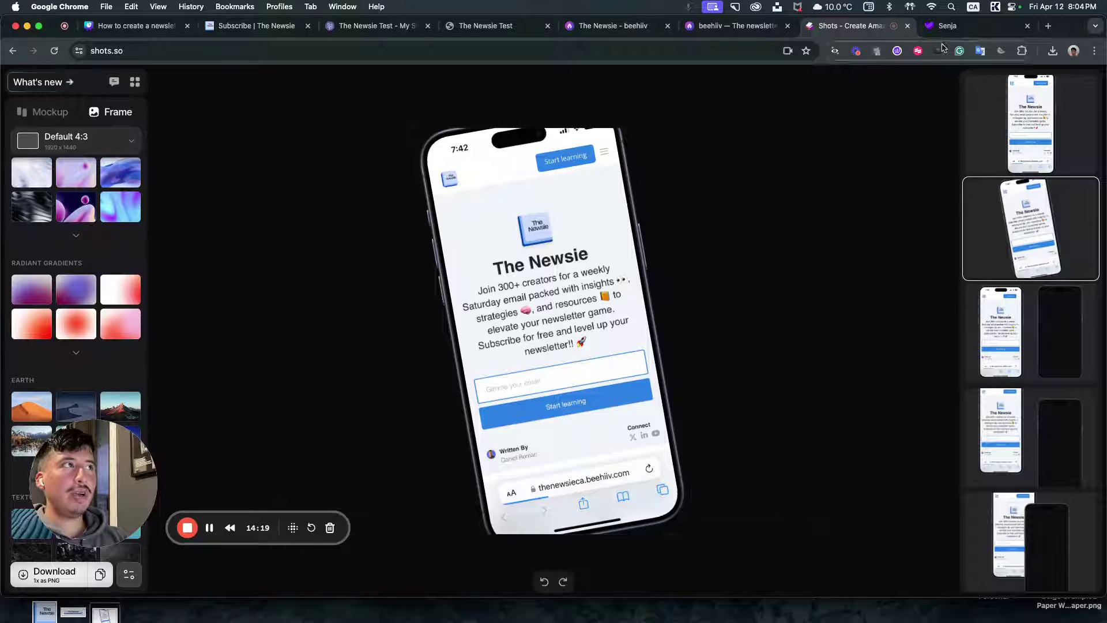
pyautogui.click(947, 28)
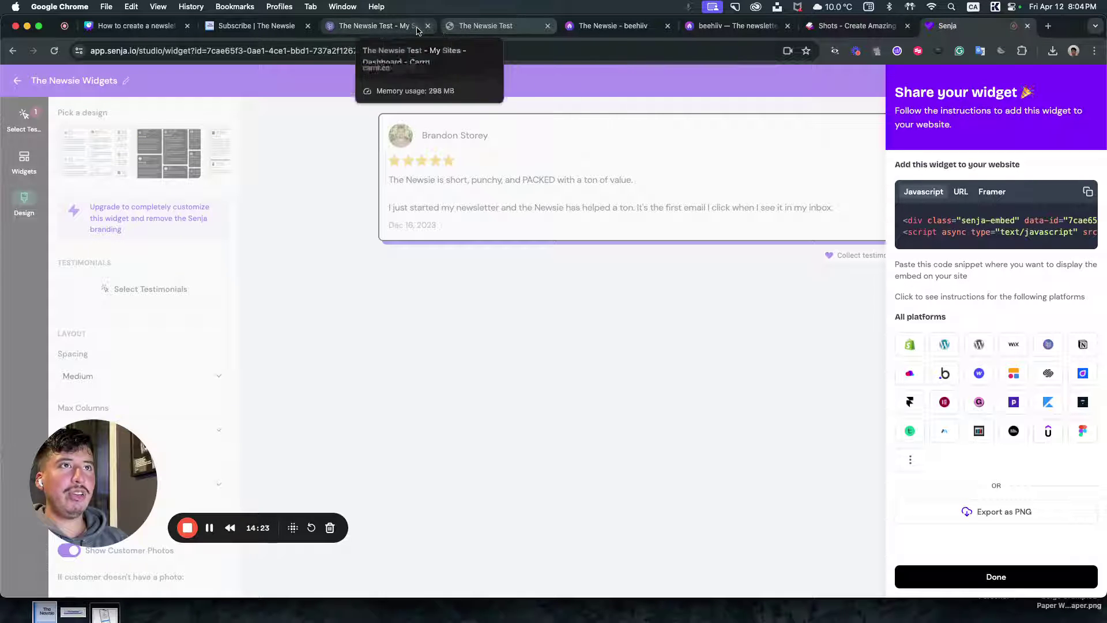
pyautogui.click(462, 28)
pyautogui.scroll(-15, 441, 314)
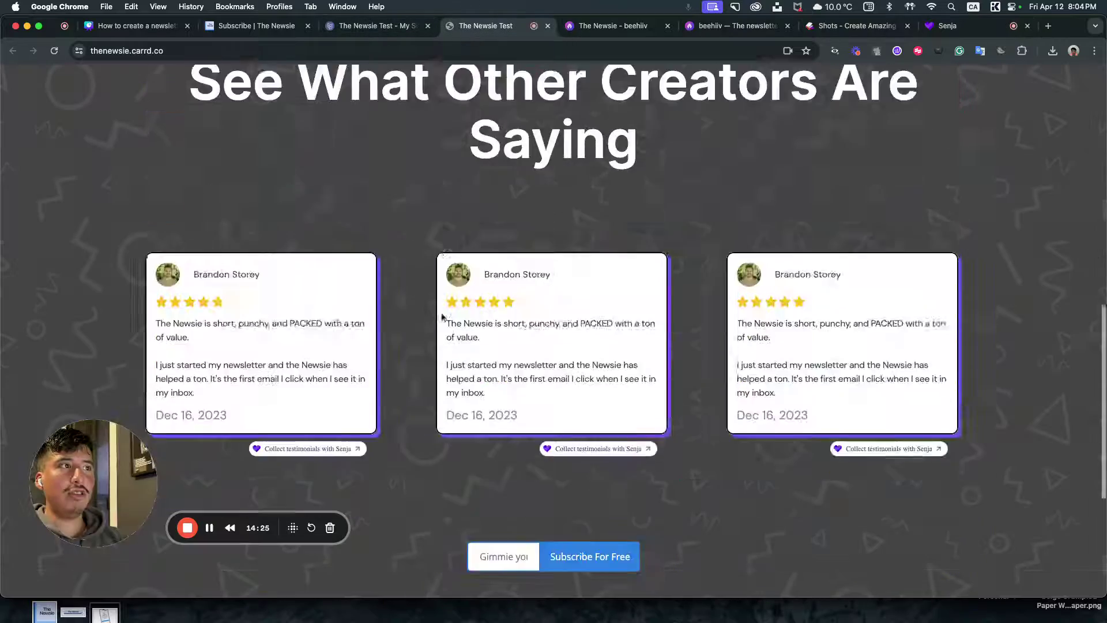
pyautogui.scroll(8, 443, 317)
pyautogui.scroll(10, 441, 316)
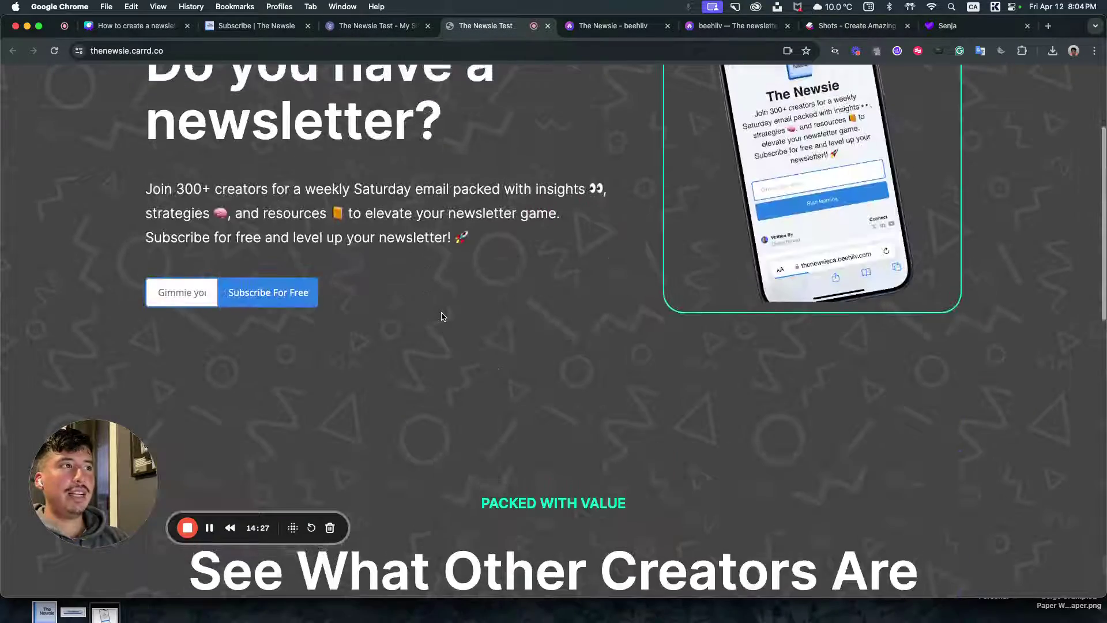